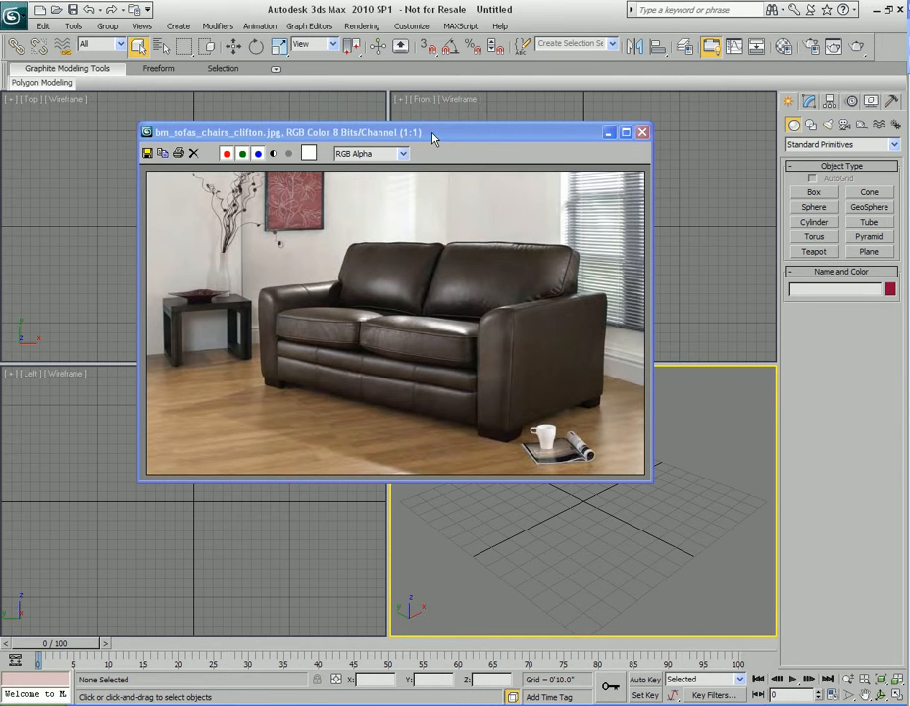
Maximize the Perspective viewport and move the sofa reference image clear of the modeling area.
{"action": "left_click_drag", "start_coordinate": [435, 138], "coordinate": [592, 57]}
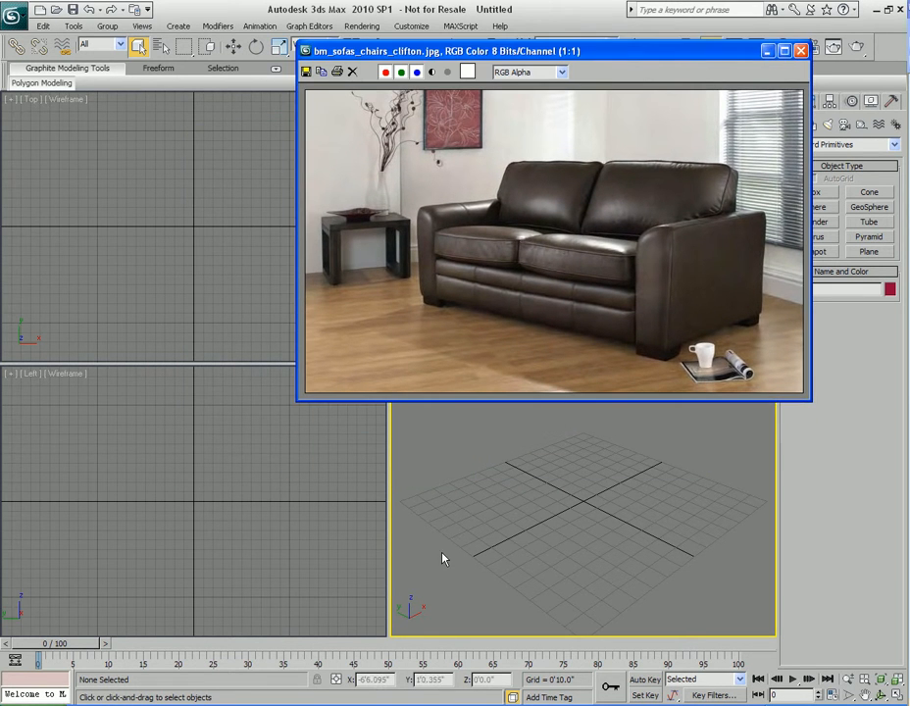
{"action": "key", "text": "alt+w"}
{"action": "middle_click_drag", "start_coordinate": [484, 480], "coordinate": [440, 515], "text": "alt"}
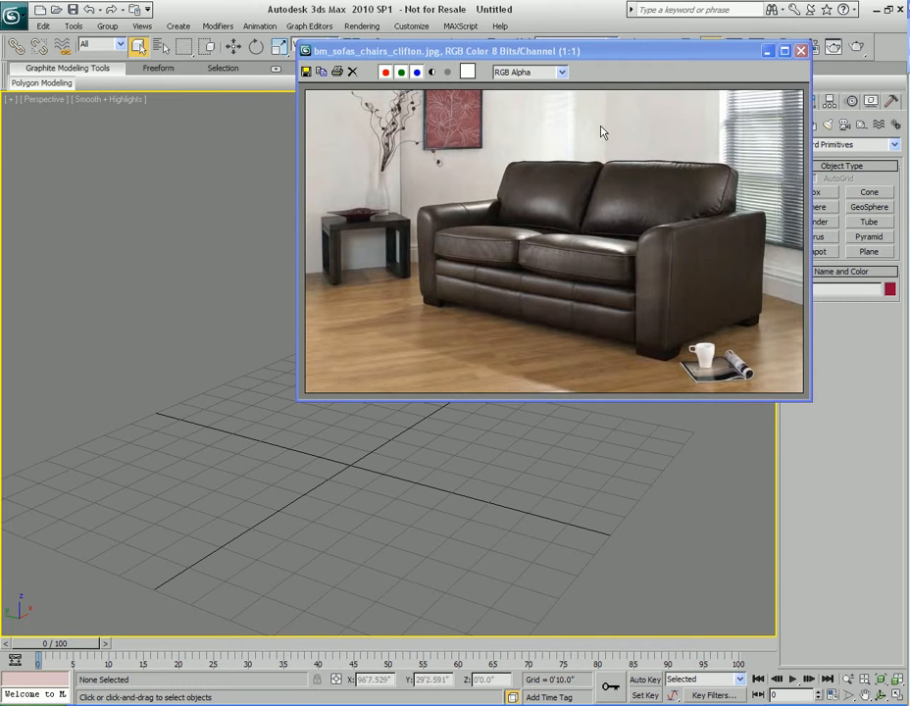
{"action": "left_click_drag", "start_coordinate": [592, 56], "coordinate": [909, 78]}
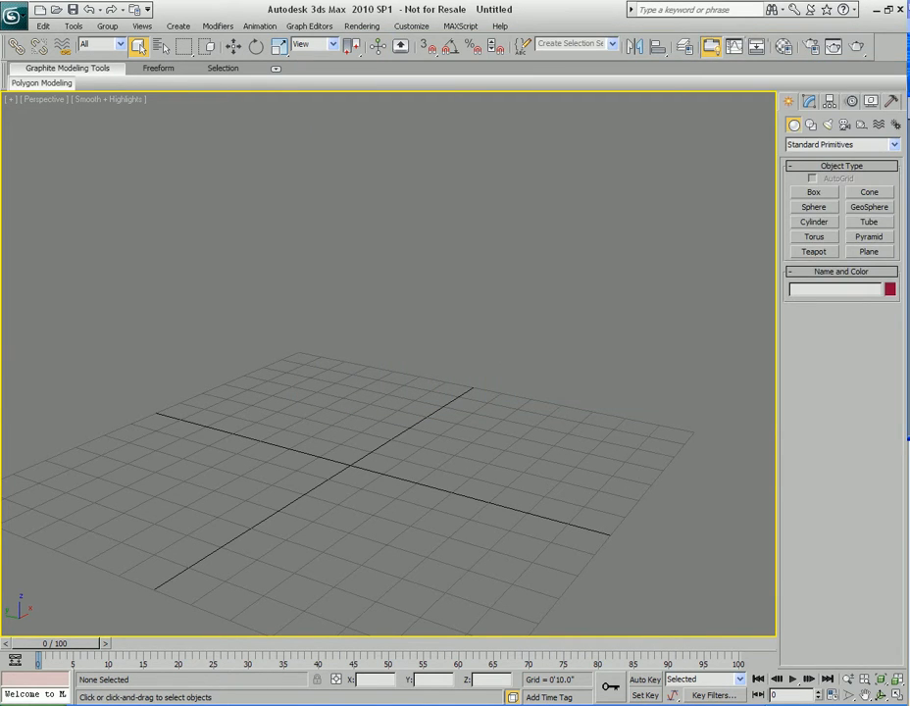
{"action": "middle_click_drag", "start_coordinate": [512, 400], "coordinate": [524, 376]}
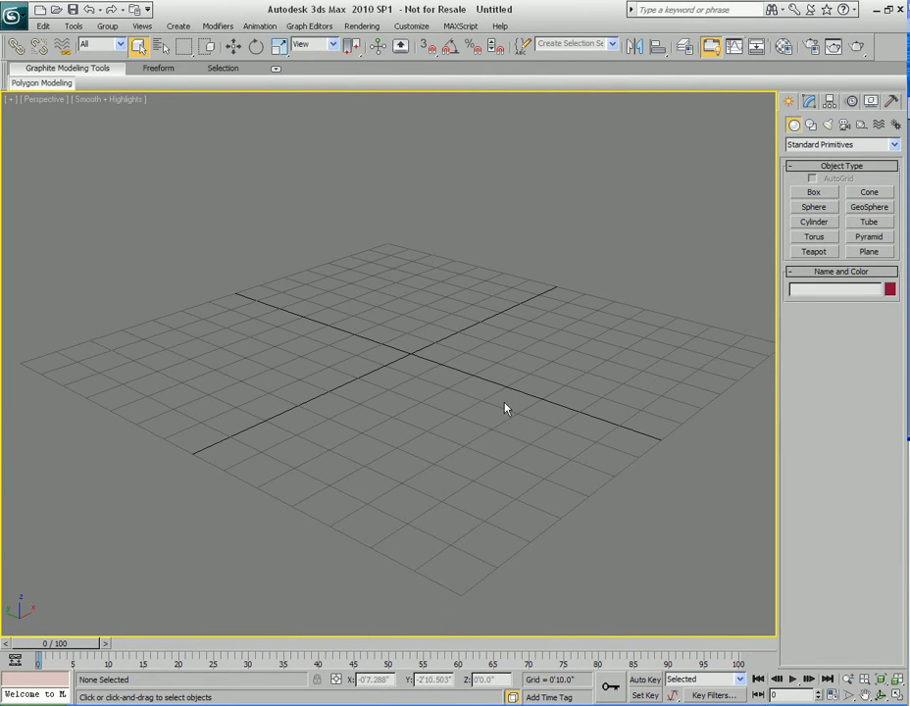
Check which snap types are enabled in the Grid and Snap Settings.
{"action": "right_click", "coordinate": [527, 351], "text": "shift"}
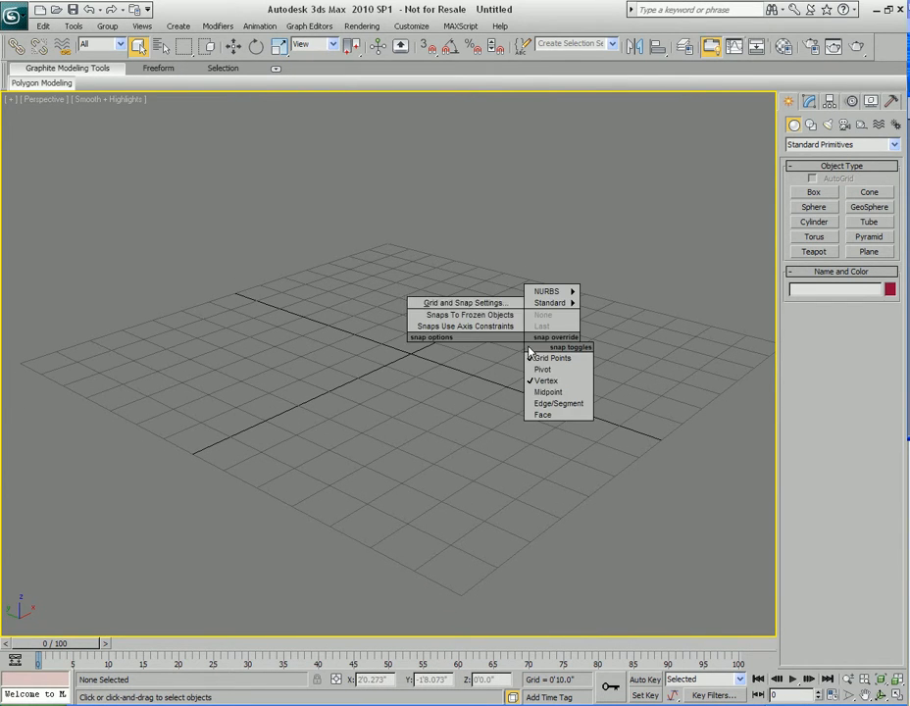
{"action": "left_click", "coordinate": [461, 302]}
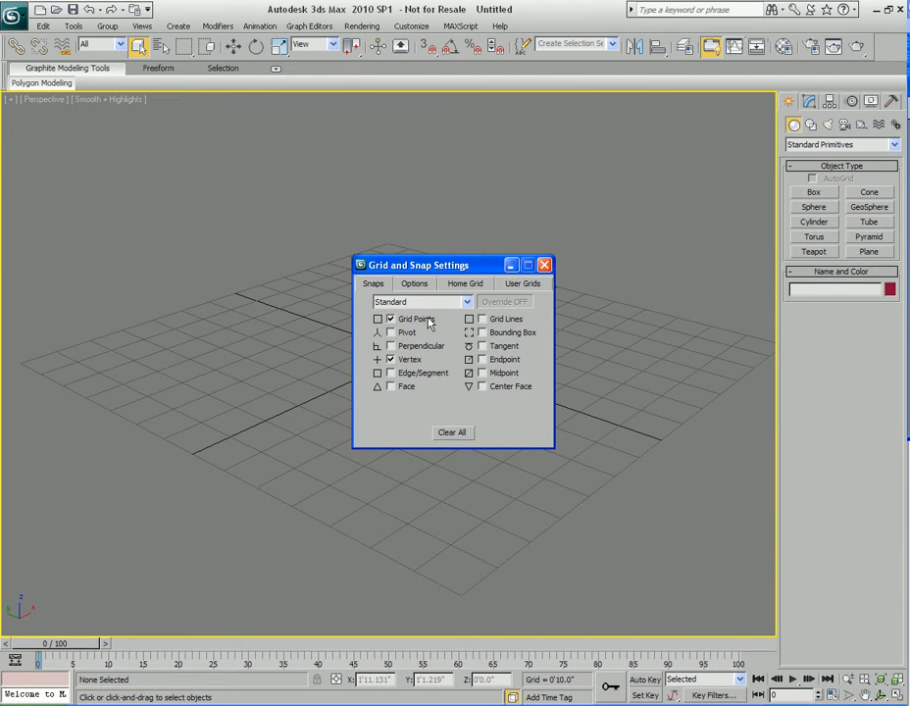
{"action": "left_click", "coordinate": [545, 265]}
With 3D snapping on, draw a box centred on the grid origin, 6'8" long, 6'8" wide and 2'6" high.
{"action": "middle_click_drag", "start_coordinate": [479, 384], "coordinate": [512, 360]}
{"action": "right_click", "coordinate": [515, 349], "text": "ctrl"}
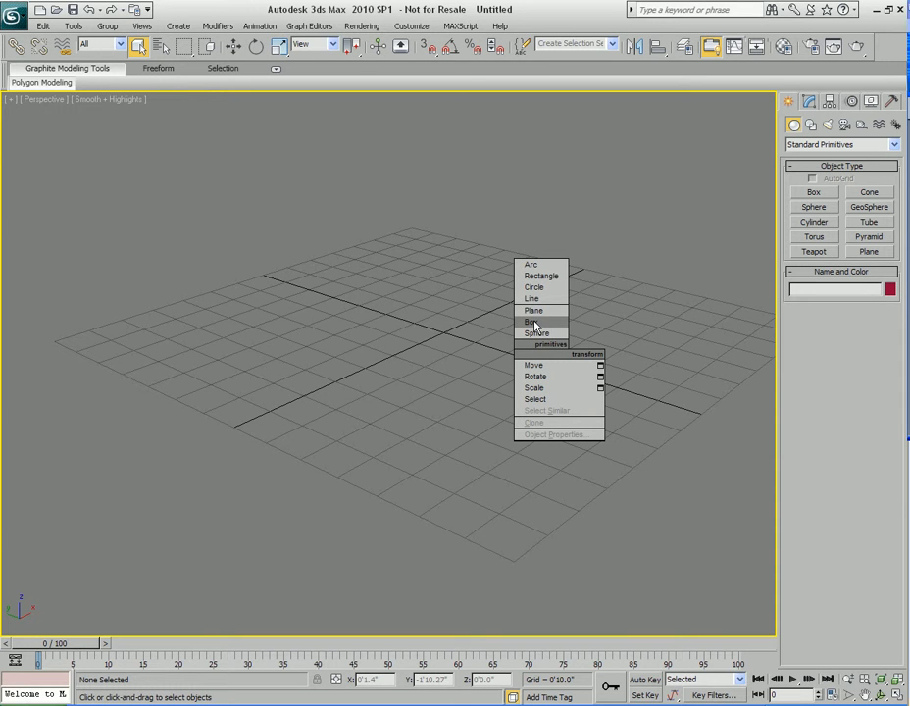
{"action": "left_click", "coordinate": [532, 322]}
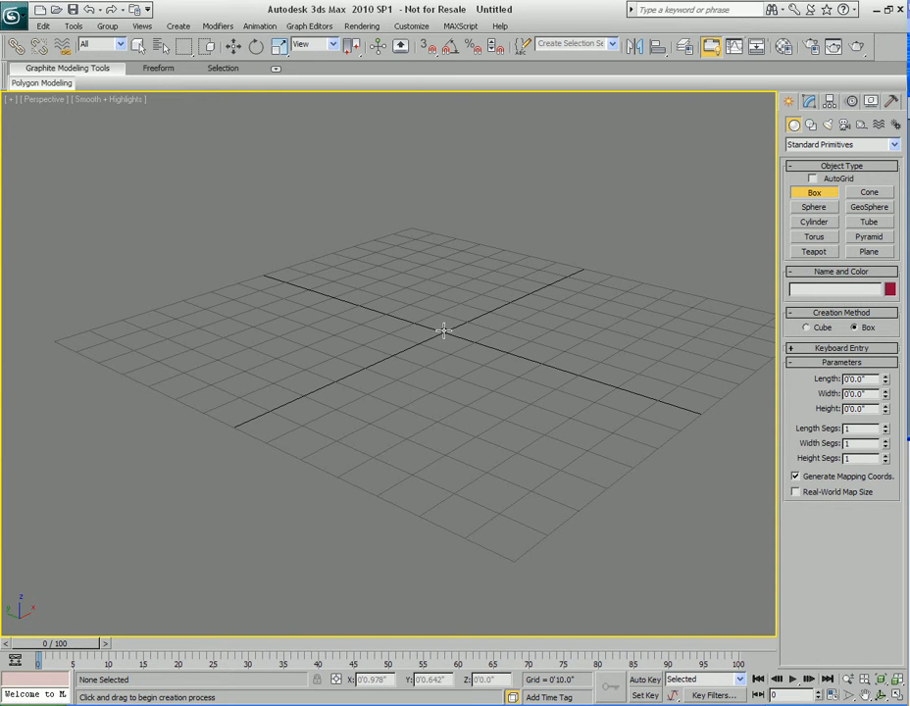
{"action": "key", "text": "s"}
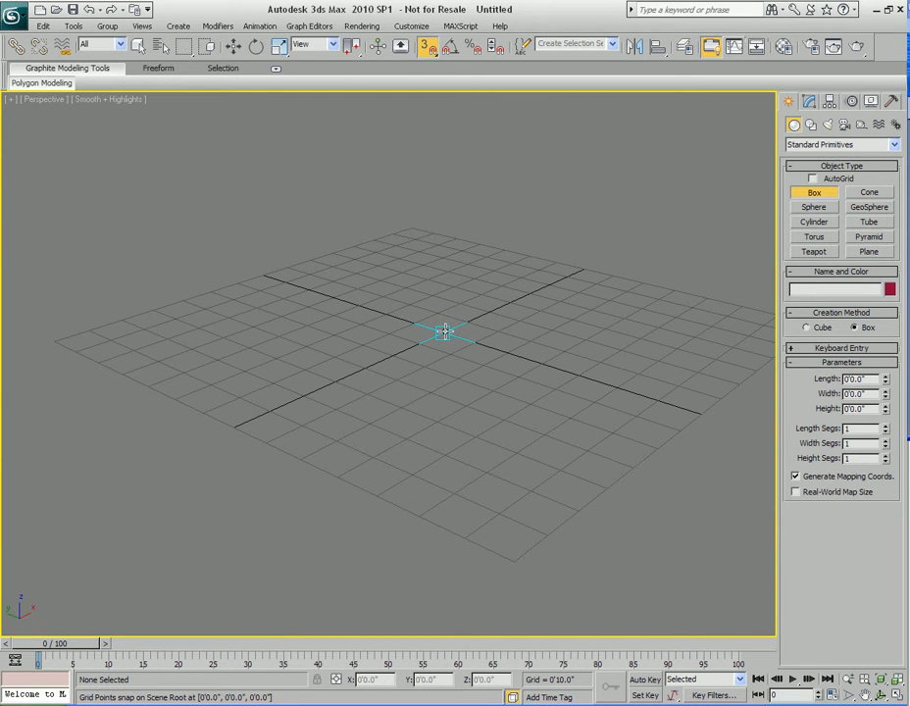
{"action": "left_click_drag", "start_coordinate": [445, 332], "coordinate": [504, 416]}
{"action": "left_click", "coordinate": [509, 310]}
{"action": "middle_click_drag", "start_coordinate": [616, 354], "coordinate": [531, 420]}
{"action": "right_click", "coordinate": [539, 436]}
Hide the selection brackets and show edged faces in the Perspective viewport.
{"action": "key", "text": "j"}
{"action": "key", "text": "F4"}
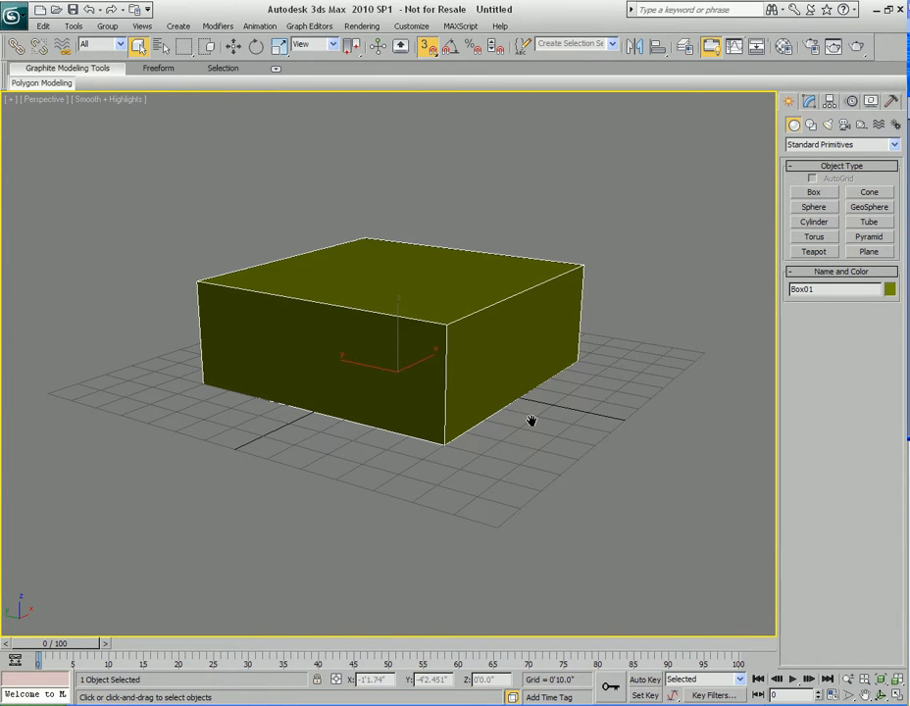
{"action": "middle_click_drag", "start_coordinate": [531, 421], "coordinate": [540, 415]}
{"action": "mouse_move", "coordinate": [511, 452]}
{"action": "middle_mouse_down", "text": "alt"}
{"action": "mouse_move", "coordinate": [522, 460]}
{"action": "mouse_move", "coordinate": [508, 470]}
{"action": "middle_mouse_up", "text": "alt"}
Convert the box to an Editable Poly.
{"action": "key", "text": "1"}
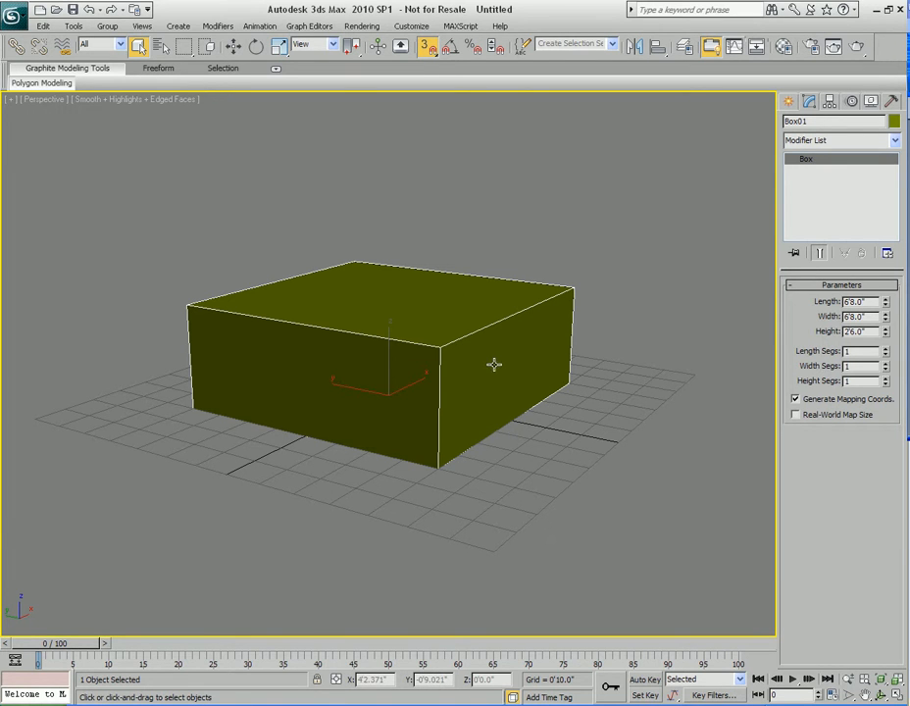
{"action": "right_click", "coordinate": [470, 338]}
{"action": "mouse_move", "coordinate": [517, 472]}
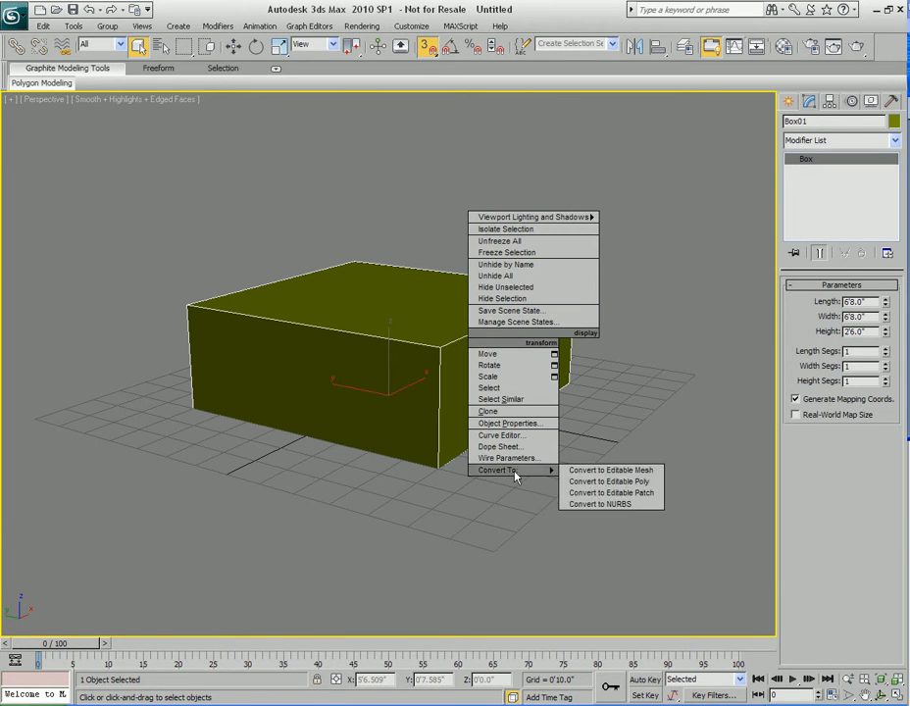
{"action": "left_click", "coordinate": [615, 483]}
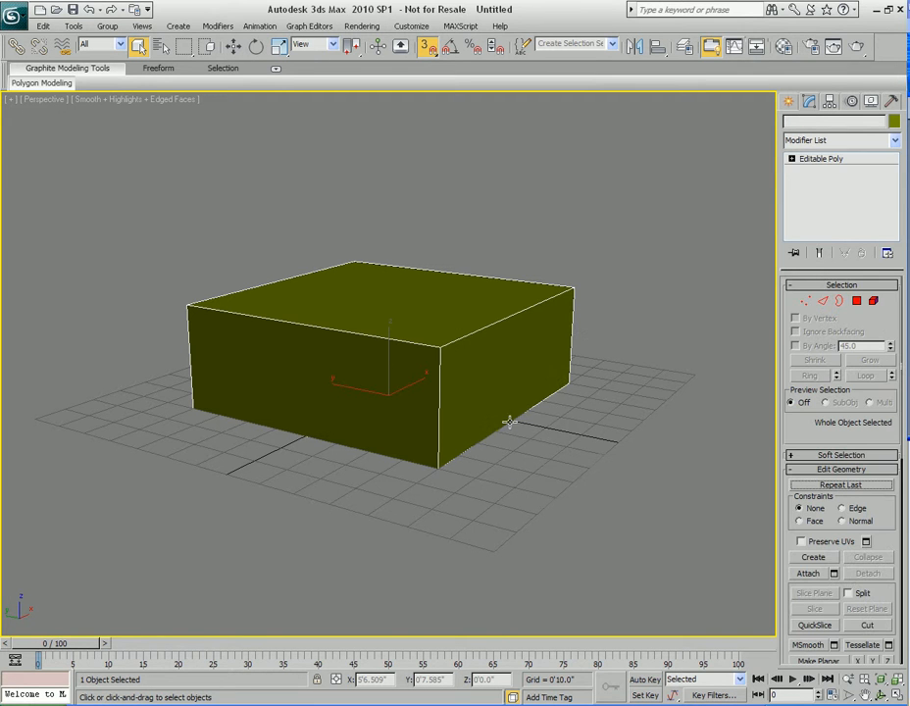
Select the box's whole element and scale it down along X into a narrow slab.
{"action": "middle_click_drag", "start_coordinate": [507, 420], "coordinate": [566, 438], "text": "alt"}
{"action": "key", "text": "5"}
{"action": "left_click", "coordinate": [393, 394]}
{"action": "middle_click_drag", "start_coordinate": [392, 394], "coordinate": [519, 406], "text": "alt"}
{"action": "key", "text": "r"}
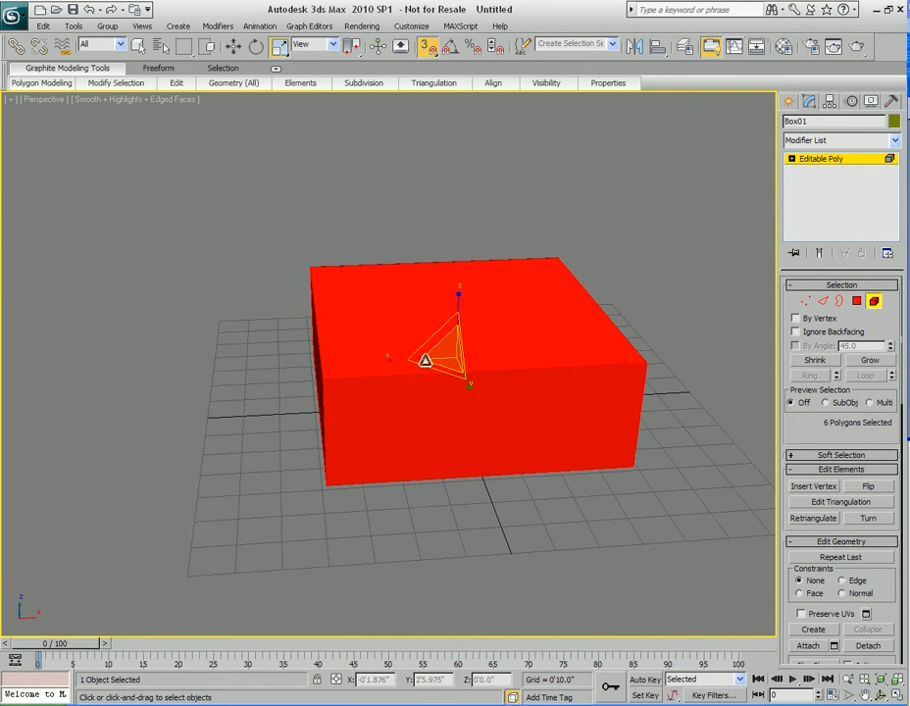
{"action": "left_click_drag", "start_coordinate": [386, 362], "coordinate": [693, 352]}
{"action": "middle_click_drag", "start_coordinate": [692, 352], "coordinate": [468, 418], "text": "alt"}
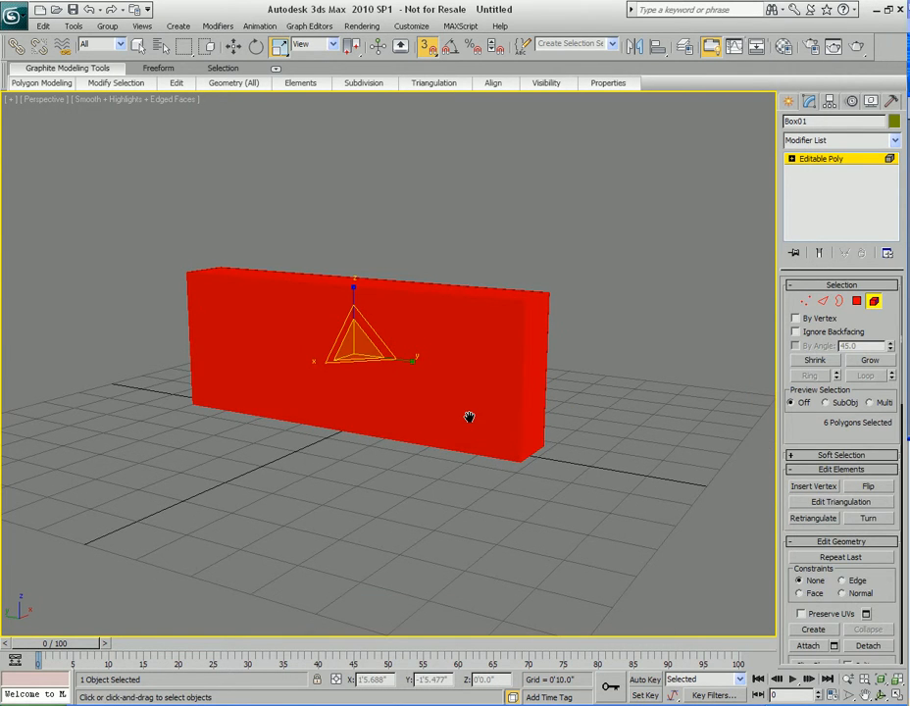
Select the slab's bottom polygon and raise it slightly above the grid.
{"action": "key", "text": "4"}
{"action": "key", "text": "q"}
{"action": "middle_click_drag", "start_coordinate": [455, 462], "coordinate": [474, 412], "text": "alt"}
{"action": "left_click", "coordinate": [433, 396]}
{"action": "key", "text": "w"}
{"action": "left_click_drag", "start_coordinate": [359, 376], "coordinate": [345, 355]}
{"action": "mouse_move", "coordinate": [420, 435]}
{"action": "middle_mouse_down", "text": "alt"}
{"action": "mouse_move", "coordinate": [443, 432]}
{"action": "mouse_move", "coordinate": [417, 420]}
{"action": "middle_mouse_up", "text": "alt"}
Bring the sofa reference image back into view and lower the slab's top polygon to a height of about 9.6 inches.
{"action": "scroll", "coordinate": [438, 436], "scroll_direction": "up", "scroll_amount": 2}
{"action": "left_click_drag", "start_coordinate": [909, 51], "coordinate": [716, 21]}
{"action": "middle_click_drag", "start_coordinate": [368, 398], "coordinate": [317, 347], "text": "alt"}
{"action": "key", "text": "q"}
{"action": "left_click", "coordinate": [318, 279]}
{"action": "key", "text": "w"}
{"action": "left_click_drag", "start_coordinate": [279, 217], "coordinate": [277, 368]}
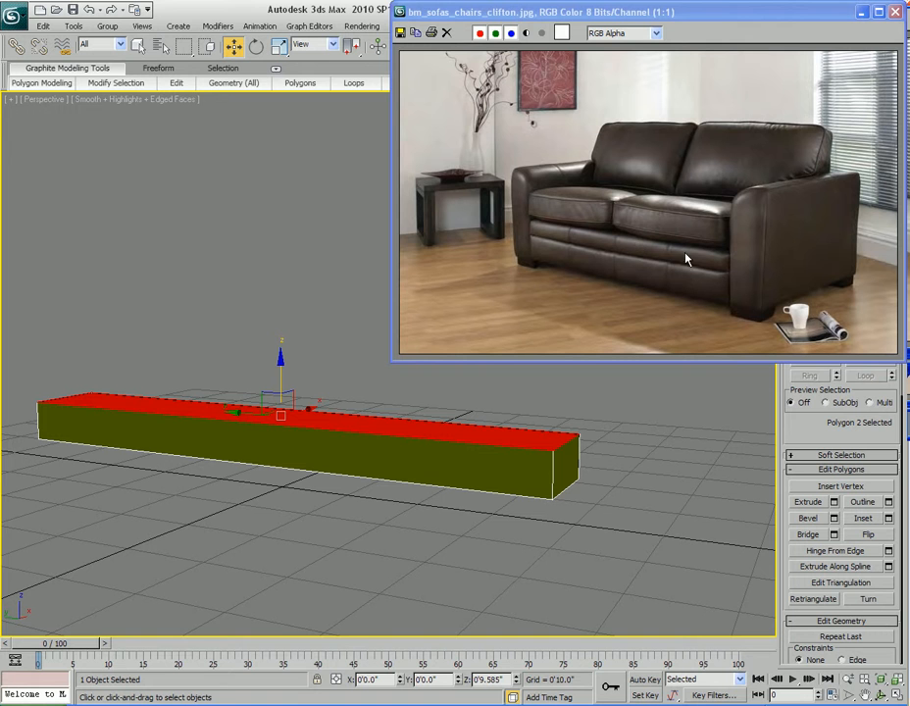
Move the slab's long side polygon inward along X by about 9.8 inches to form a thin front panel.
{"action": "middle_click_drag", "start_coordinate": [477, 400], "coordinate": [462, 417], "text": "alt"}
{"action": "key", "text": "q"}
{"action": "left_click", "coordinate": [408, 414]}
{"action": "left_click", "coordinate": [408, 414]}
{"action": "key", "text": "w"}
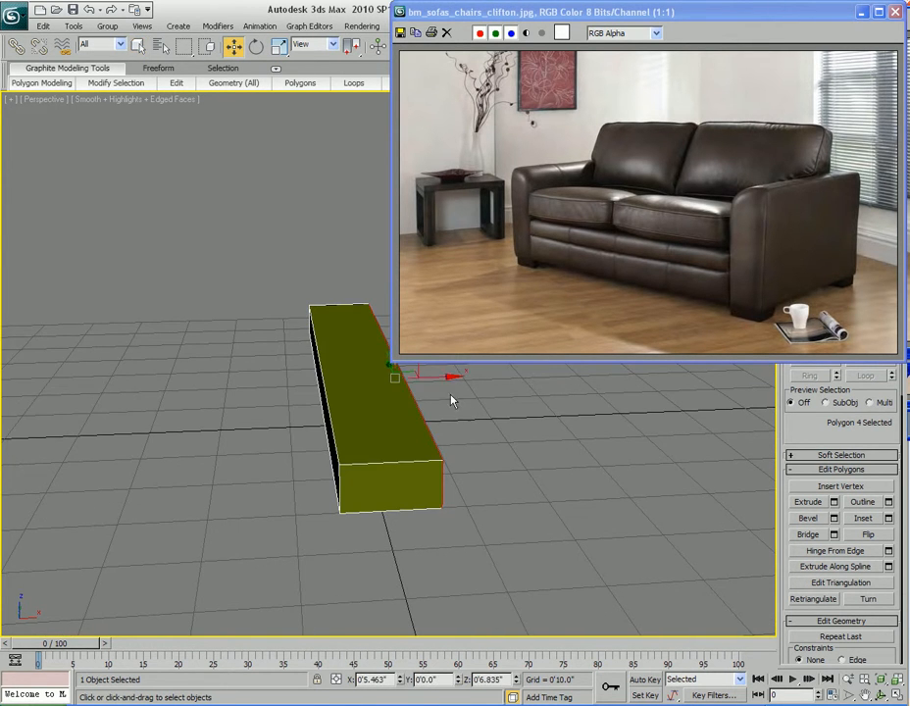
{"action": "left_click_drag", "start_coordinate": [412, 376], "coordinate": [371, 376]}
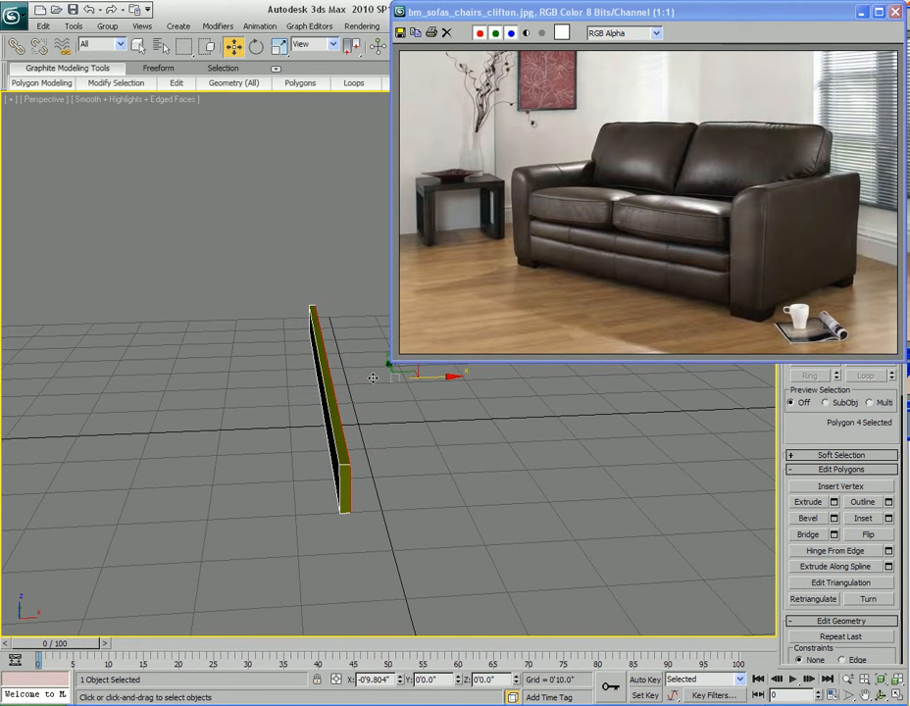
Try to shorten the panel by moving its end polygon inward along Y.
{"action": "middle_click_drag", "start_coordinate": [303, 416], "coordinate": [493, 421], "text": "alt"}
{"action": "key", "text": "q"}
{"action": "scroll", "coordinate": [546, 438], "scroll_direction": "down", "scroll_amount": 3}
{"action": "left_click", "coordinate": [521, 419]}
{"action": "key", "text": "w"}
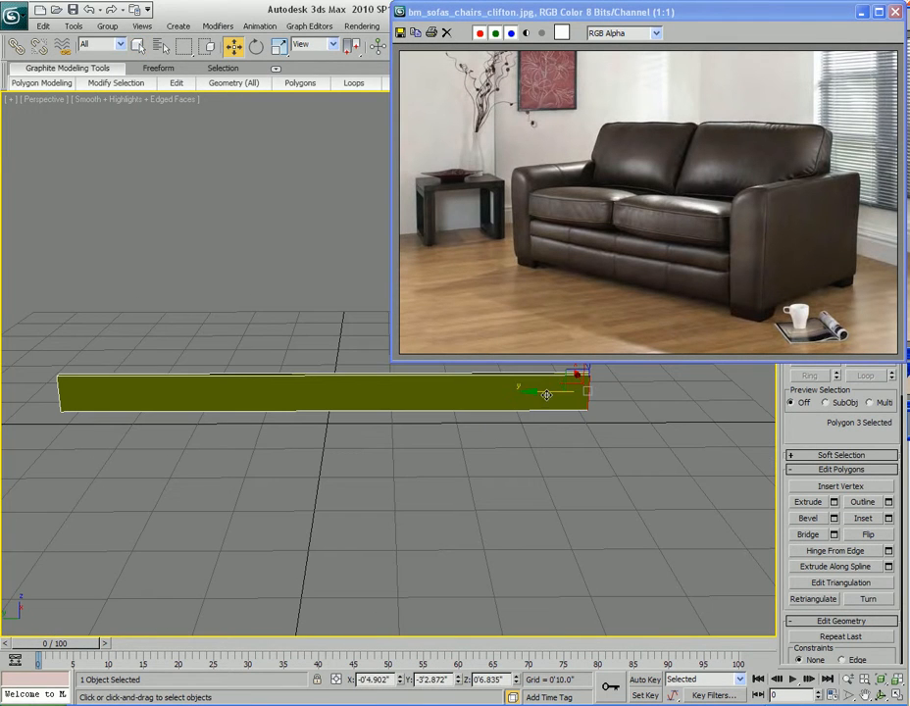
{"action": "left_click_drag", "start_coordinate": [546, 393], "coordinate": [394, 393]}
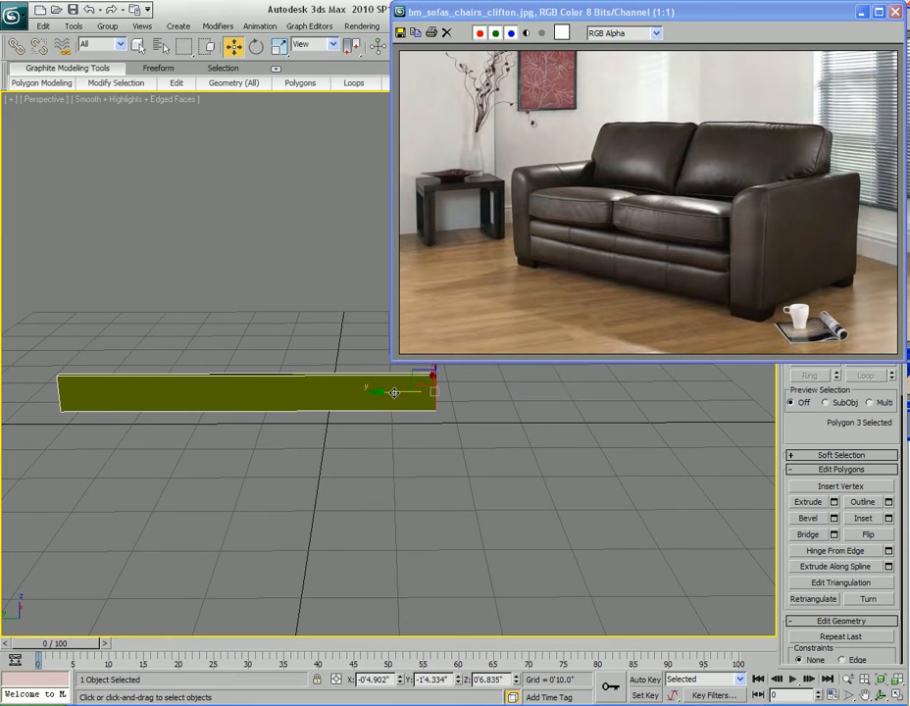
{"action": "key", "text": "ctrl+z"}
Connect the panel's four long edges to add an edge loop across its middle.
{"action": "mouse_move", "coordinate": [390, 420]}
{"action": "middle_mouse_down", "text": "alt"}
{"action": "mouse_move", "coordinate": [383, 437]}
{"action": "mouse_move", "coordinate": [376, 425]}
{"action": "middle_mouse_up", "text": "alt"}
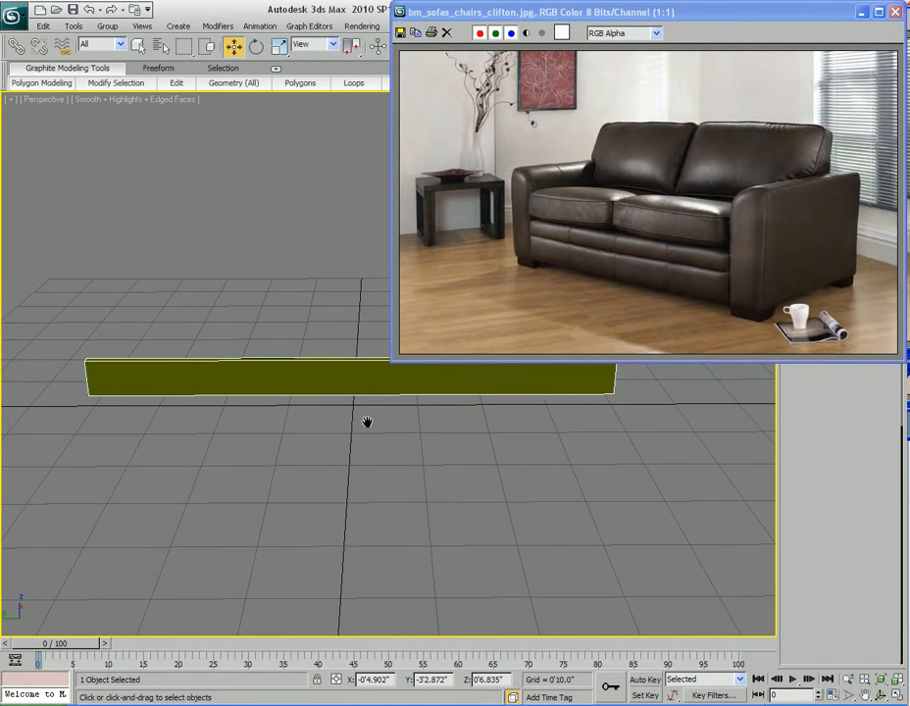
{"action": "key", "text": "2"}
{"action": "left_click_drag", "start_coordinate": [316, 340], "coordinate": [402, 522]}
{"action": "key", "text": "q"}
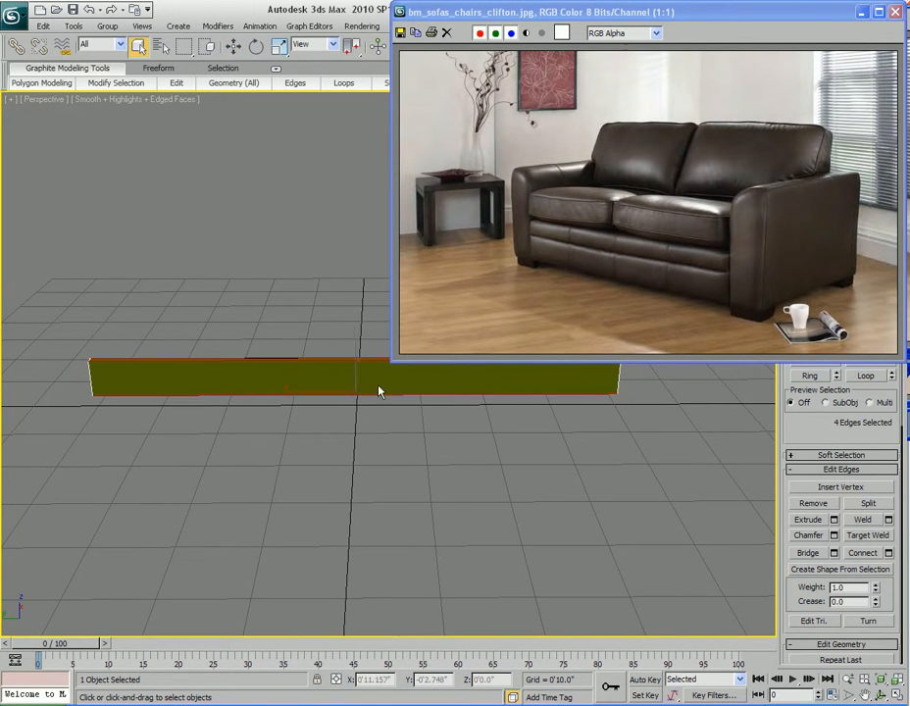
{"action": "right_click", "coordinate": [377, 373]}
{"action": "left_click", "coordinate": [296, 415]}
{"action": "left_click", "coordinate": [457, 400]}
{"action": "middle_click_drag", "start_coordinate": [323, 476], "coordinate": [345, 473]}
Delete the polygons of the panel's half on the positive Y side and minimize the reference image.
{"action": "key", "text": "4"}
{"action": "left_click_drag", "start_coordinate": [106, 311], "coordinate": [268, 468]}
{"action": "key", "text": "Delete"}
{"action": "middle_click_drag", "start_coordinate": [569, 472], "coordinate": [425, 485], "text": "alt"}
{"action": "key", "text": "4"}
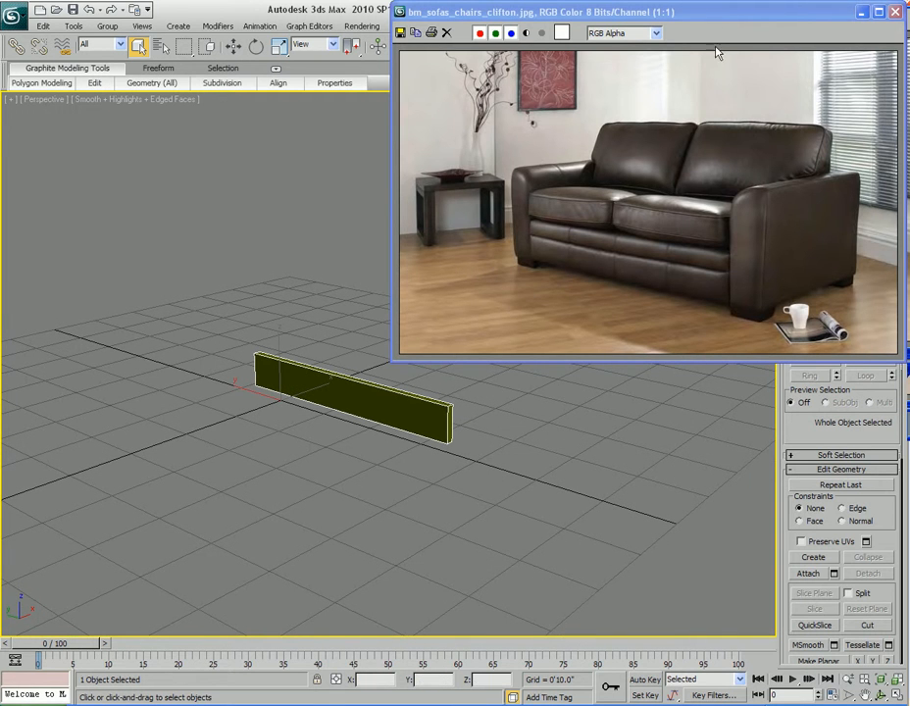
{"action": "left_click", "coordinate": [861, 12]}
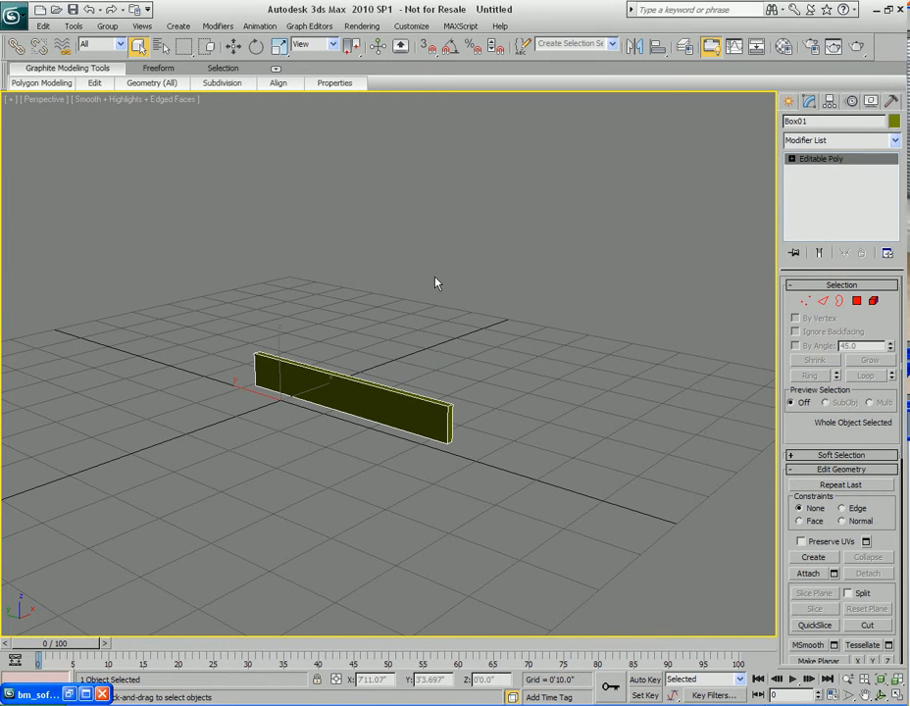
Apply a Symmetry modifier to the half panel with Y as the mirror axis and Flip enabled.
{"action": "middle_click_drag", "start_coordinate": [458, 279], "coordinate": [454, 310], "text": "alt"}
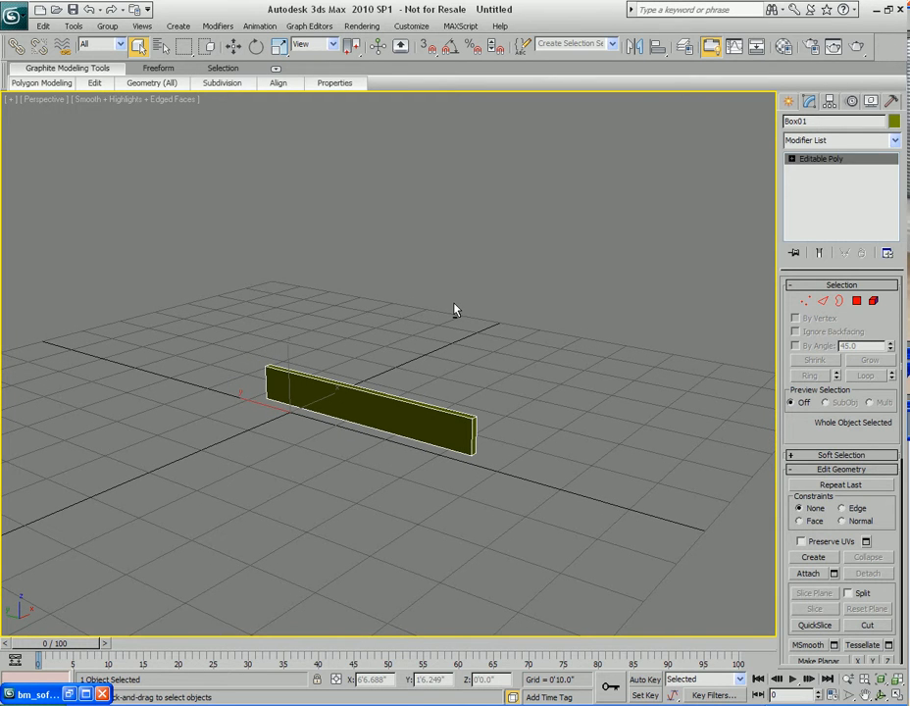
{"action": "left_click", "coordinate": [217, 27]}
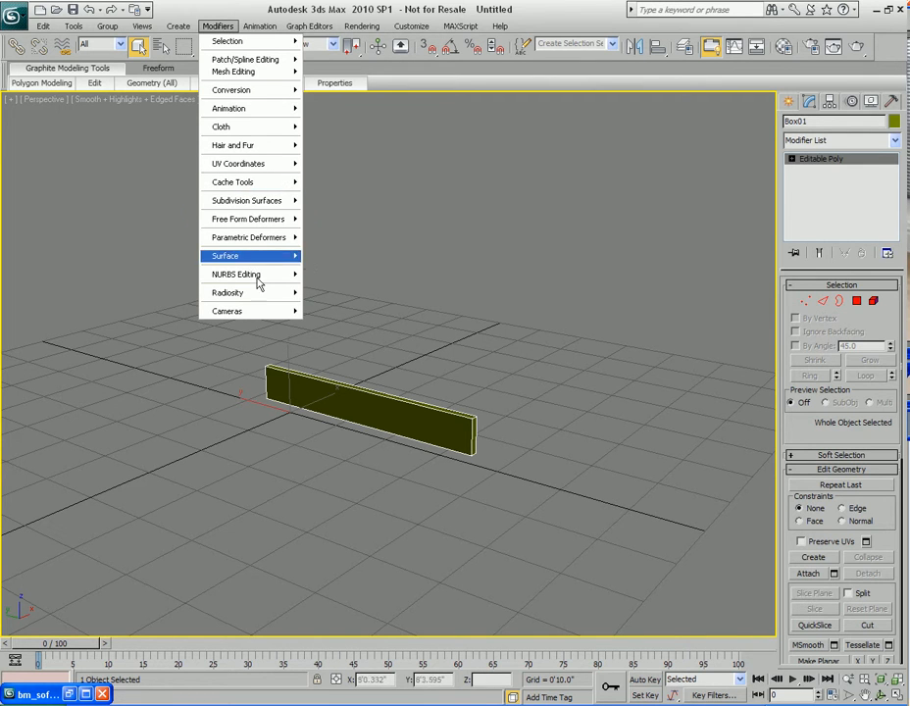
{"action": "mouse_move", "coordinate": [290, 72]}
{"action": "left_click", "coordinate": [348, 241]}
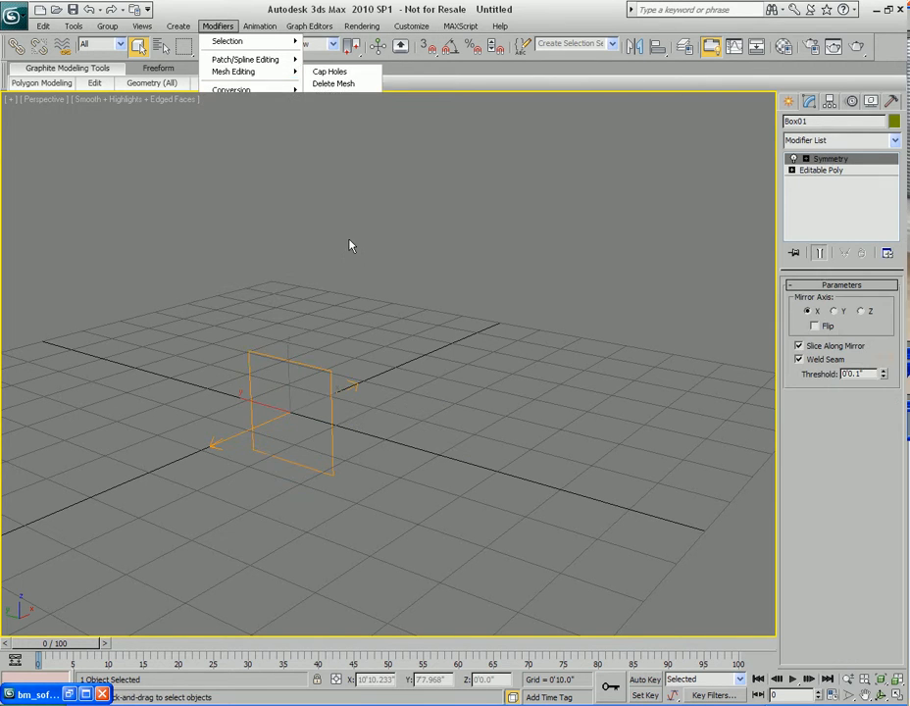
{"action": "left_click", "coordinate": [832, 310]}
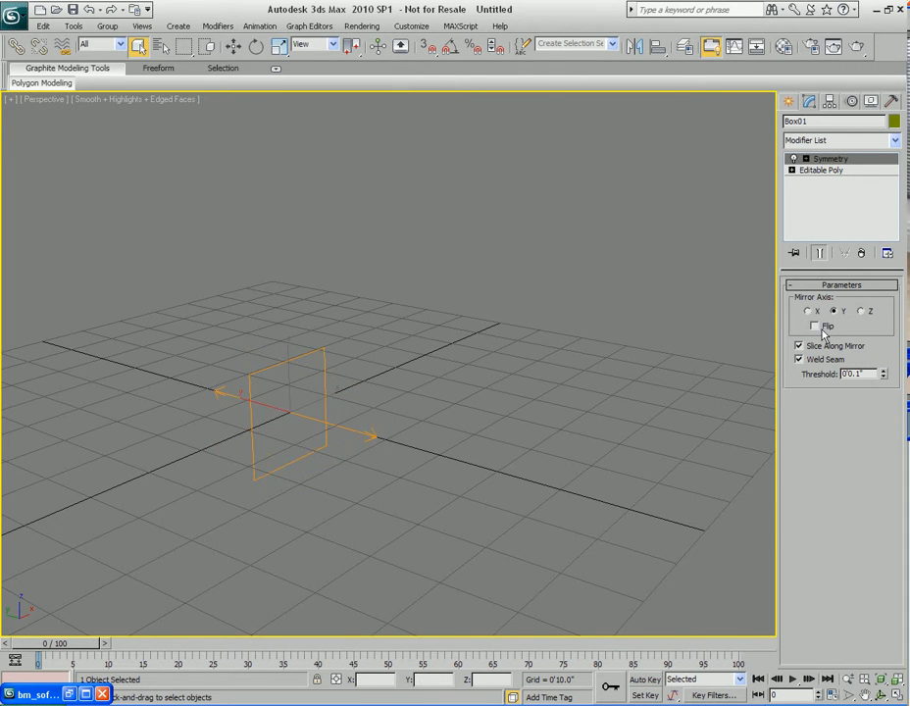
{"action": "left_click", "coordinate": [813, 325]}
{"action": "scroll", "coordinate": [500, 358], "scroll_direction": "up", "scroll_amount": 5}
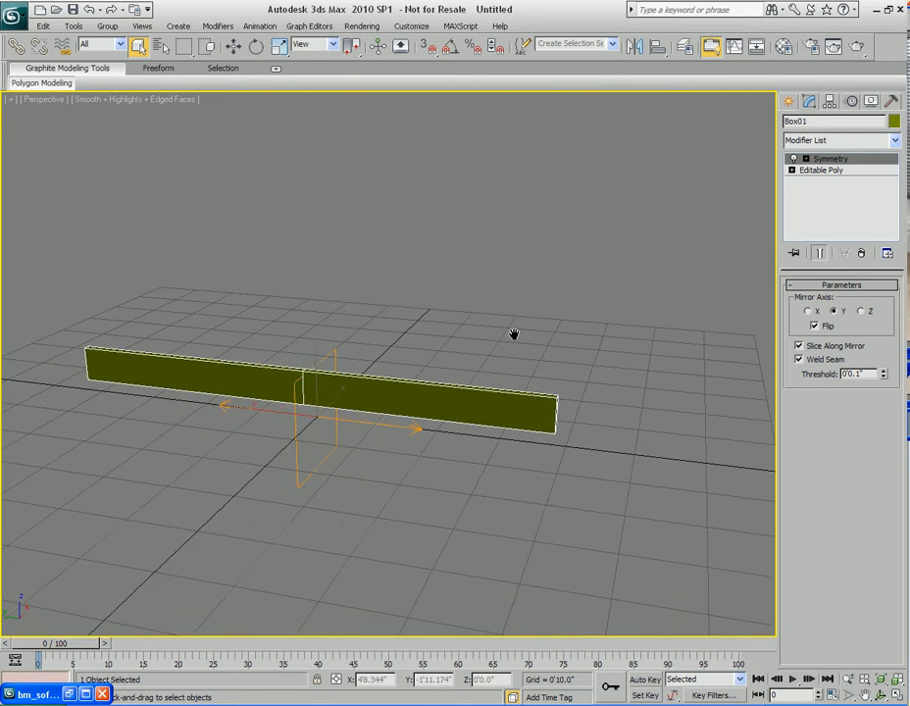
Return to the Editable Poly level of the stack and turn on the display of the end result.
{"action": "left_click", "coordinate": [826, 172]}
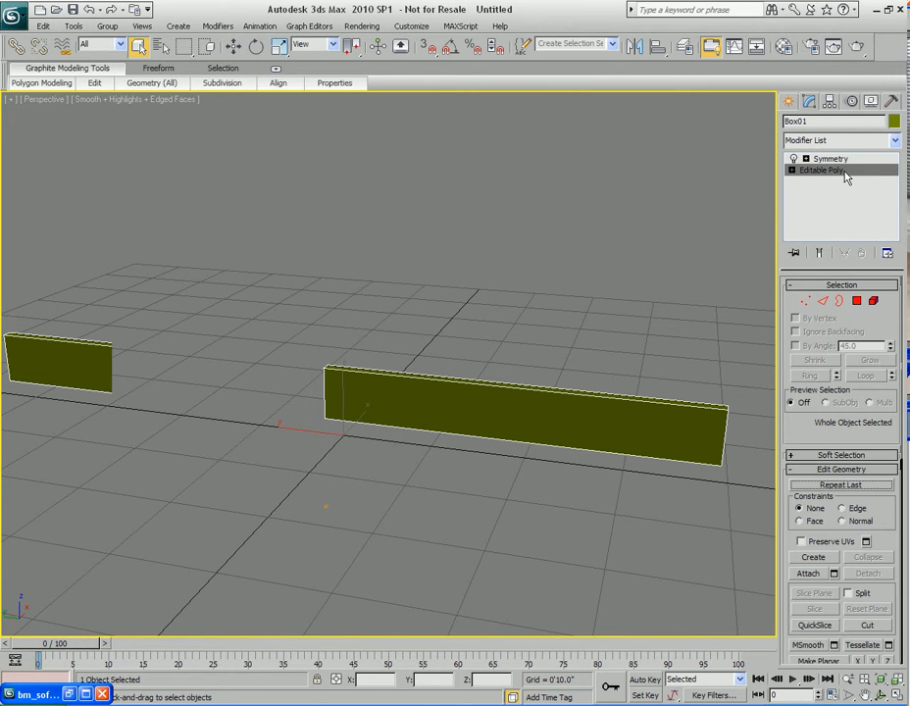
{"action": "mouse_move", "coordinate": [465, 313]}
{"action": "middle_mouse_down"}
{"action": "mouse_move", "coordinate": [481, 298]}
{"action": "mouse_move", "coordinate": [469, 299]}
{"action": "middle_mouse_up"}
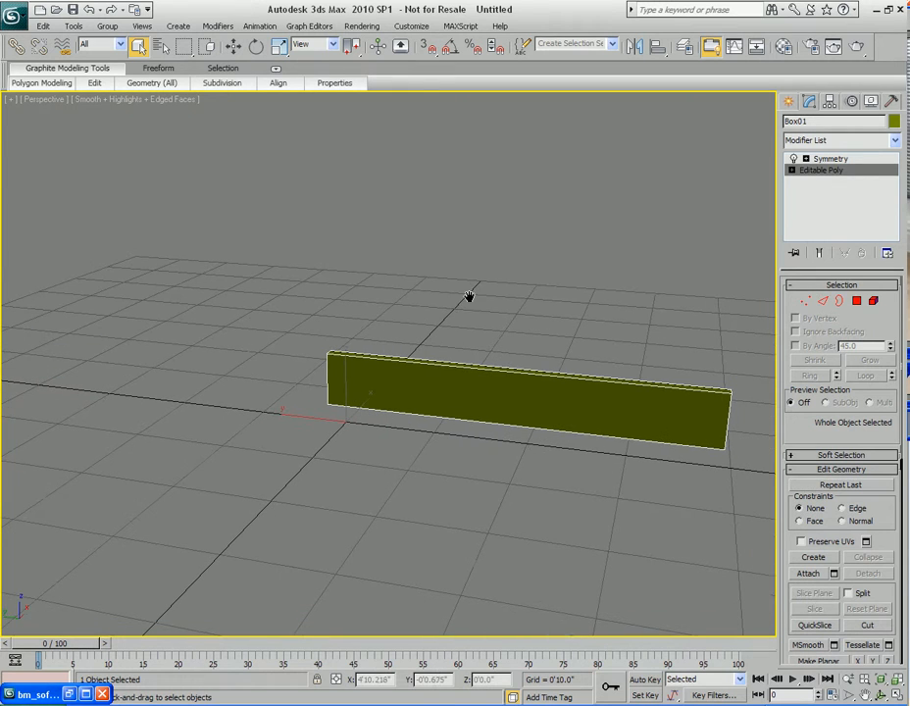
{"action": "left_click", "coordinate": [820, 254]}
{"action": "middle_click_drag", "start_coordinate": [754, 287], "coordinate": [514, 349], "text": "alt"}
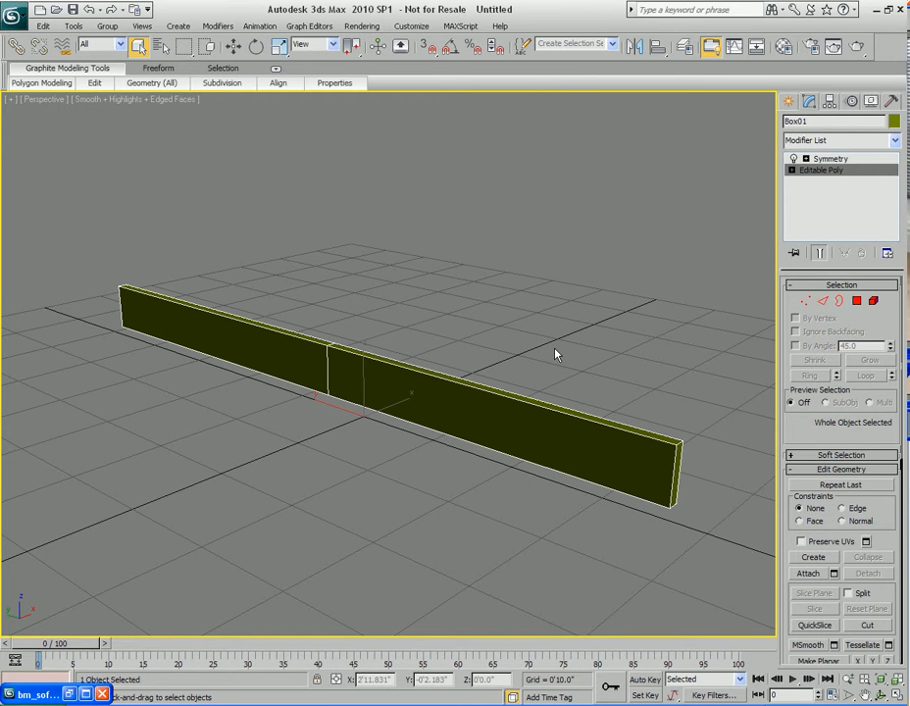
Try extruding the panel's end polygon outward along Y with the symmetry result displayed.
{"action": "key", "text": "2"}
{"action": "mouse_move", "coordinate": [554, 353]}
{"action": "middle_mouse_down", "text": "alt"}
{"action": "mouse_move", "coordinate": [567, 373]}
{"action": "mouse_move", "coordinate": [566, 355]}
{"action": "middle_mouse_up", "text": "alt"}
{"action": "key", "text": "4"}
{"action": "left_click", "coordinate": [644, 423]}
{"action": "key", "text": "w"}
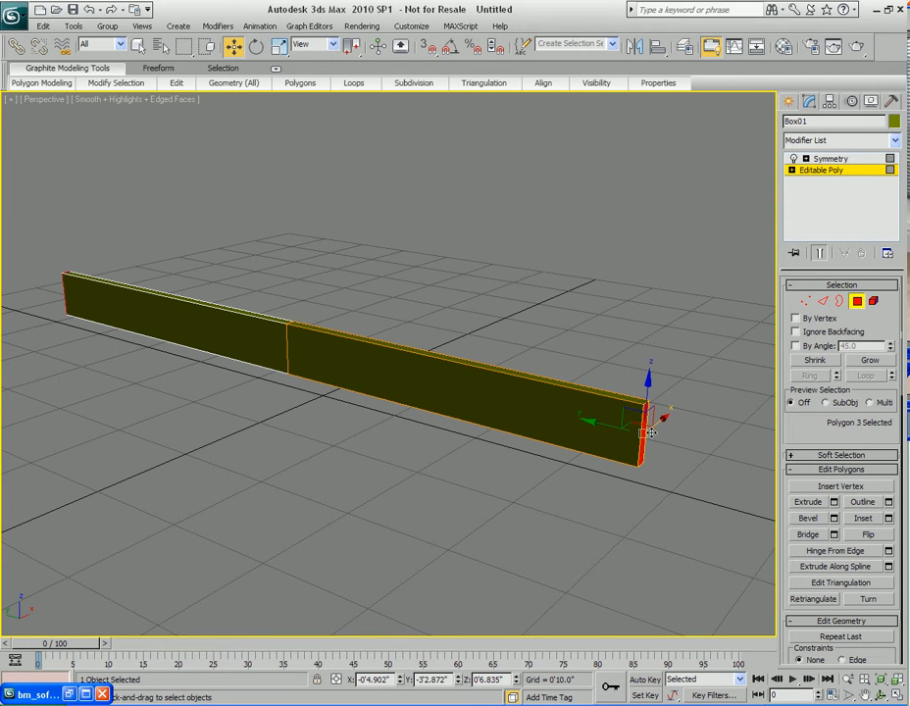
{"action": "mouse_move", "coordinate": [643, 435]}
{"action": "left_mouse_down"}
{"action": "mouse_move", "coordinate": [528, 316]}
{"action": "mouse_move", "coordinate": [578, 411]}
{"action": "mouse_move", "coordinate": [567, 372]}
{"action": "mouse_move", "coordinate": [649, 461]}
{"action": "mouse_move", "coordinate": [645, 416]}
{"action": "left_mouse_up"}
{"action": "key", "text": "shift+e"}
{"action": "right_click", "coordinate": [547, 337]}
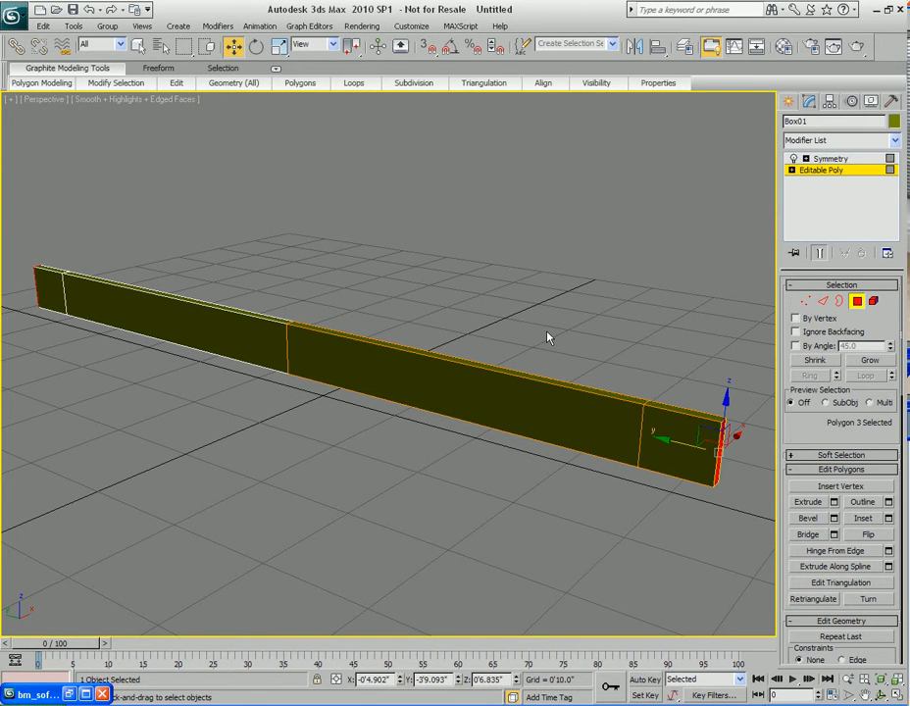
{"action": "key", "text": "ctrl+z"}
{"action": "left_click", "coordinate": [547, 337]}
{"action": "middle_click_drag", "start_coordinate": [491, 343], "coordinate": [518, 360]}
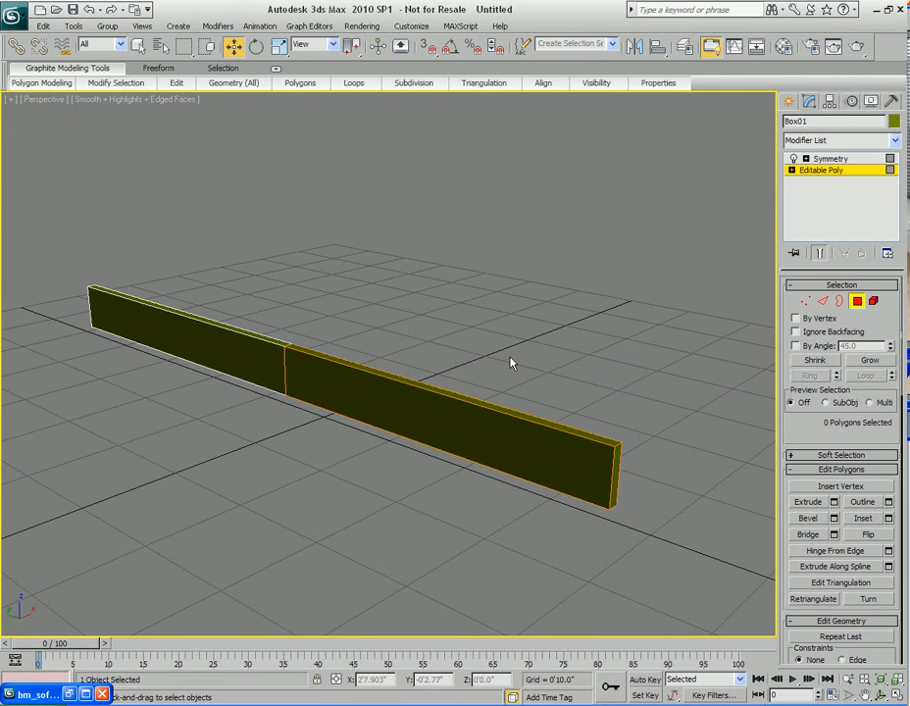
Shorten the mirrored panel by moving its end polygon inward along Y, to about -1'1.7".
{"action": "middle_click_drag", "start_coordinate": [504, 362], "coordinate": [455, 343], "text": "alt"}
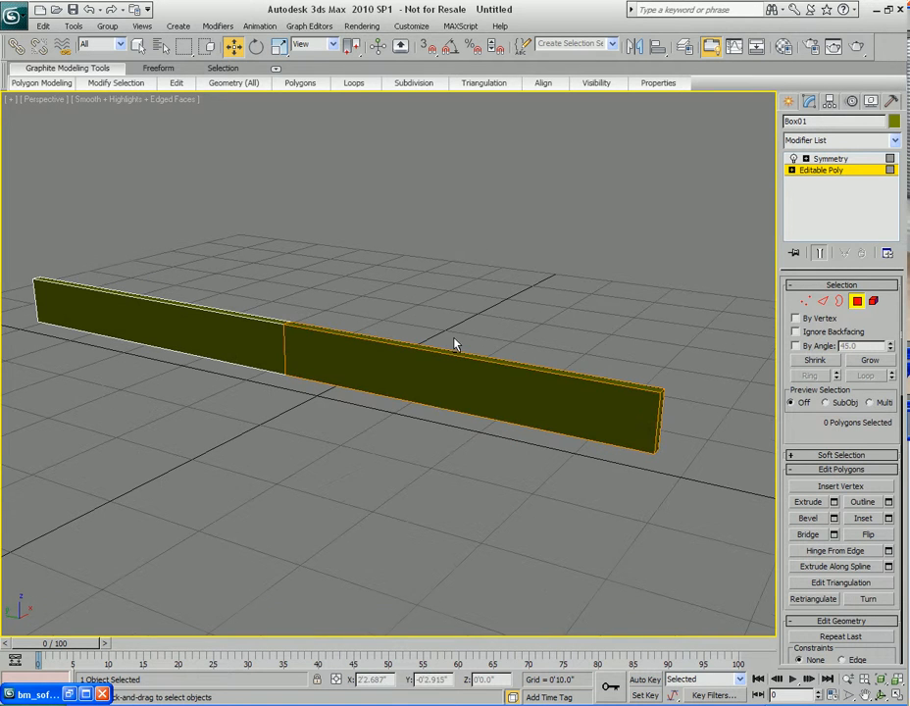
{"action": "left_click", "coordinate": [660, 420]}
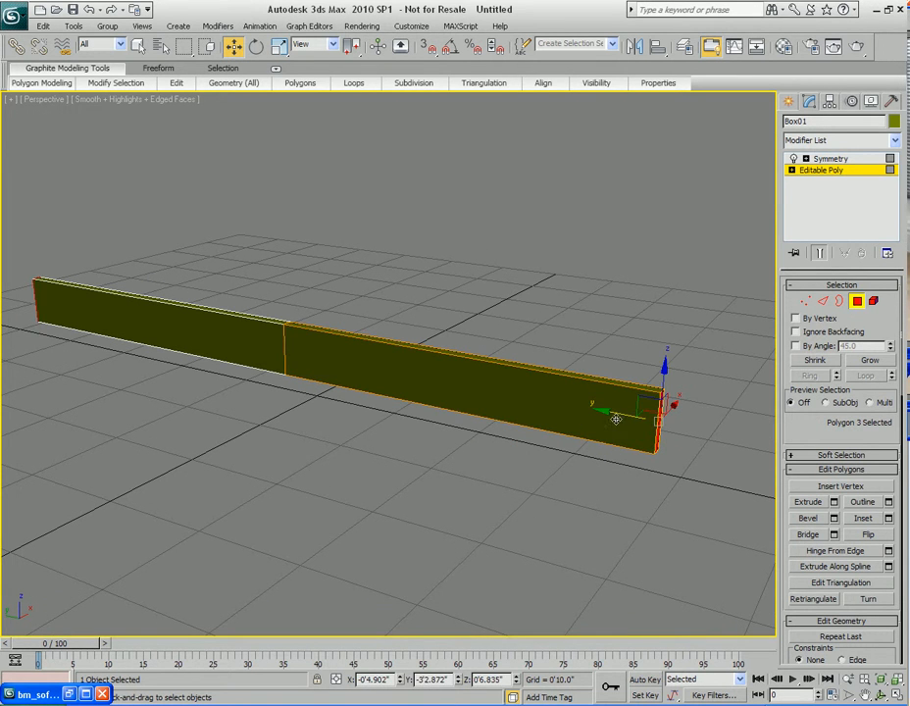
{"action": "left_click_drag", "start_coordinate": [611, 422], "coordinate": [419, 374]}
{"action": "middle_click_drag", "start_coordinate": [334, 406], "coordinate": [534, 362], "text": "alt"}
{"action": "left_click_drag", "start_coordinate": [534, 361], "coordinate": [472, 354]}
{"action": "middle_click_drag", "start_coordinate": [472, 354], "coordinate": [529, 358], "text": "alt"}
{"action": "scroll", "coordinate": [447, 391], "scroll_direction": "up", "scroll_amount": 3}
{"action": "left_click_drag", "start_coordinate": [532, 356], "coordinate": [524, 356]}
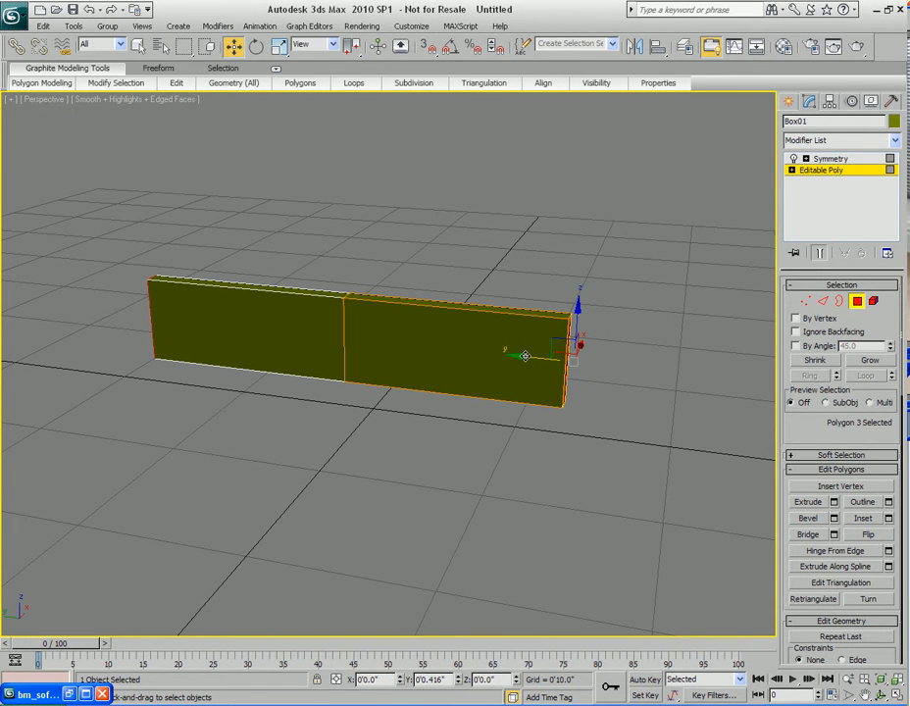
{"action": "middle_click_drag", "start_coordinate": [479, 400], "coordinate": [473, 394], "text": "alt"}
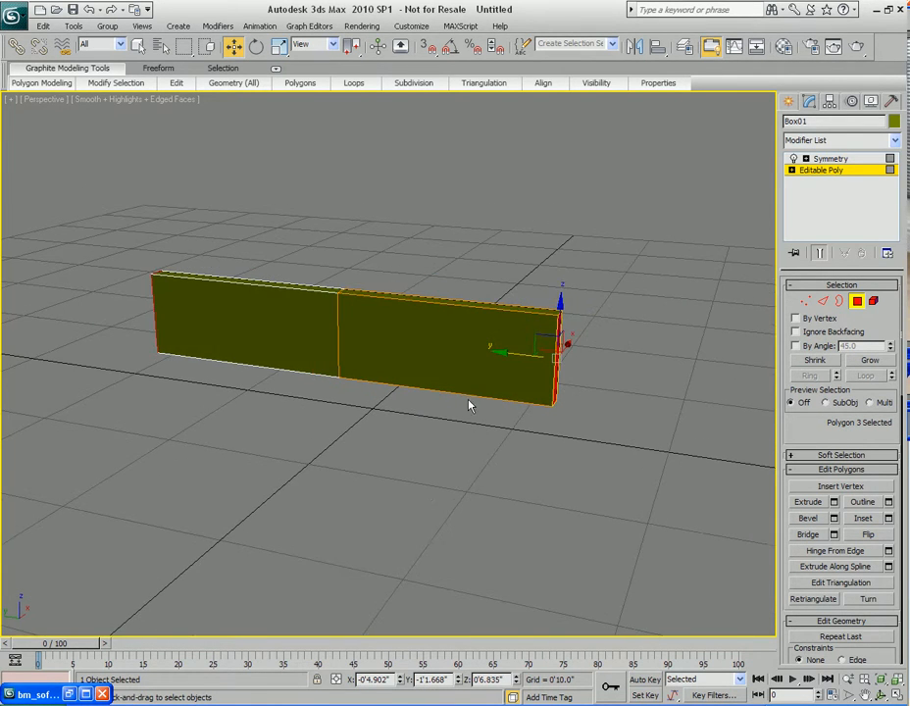
Restore the sofa reference image and fine-tune the panel's length by moving its end polygon along Y to about -1'4.5".
{"action": "left_click", "coordinate": [68, 694]}
{"action": "middle_click_drag", "start_coordinate": [594, 455], "coordinate": [609, 488], "text": "alt"}
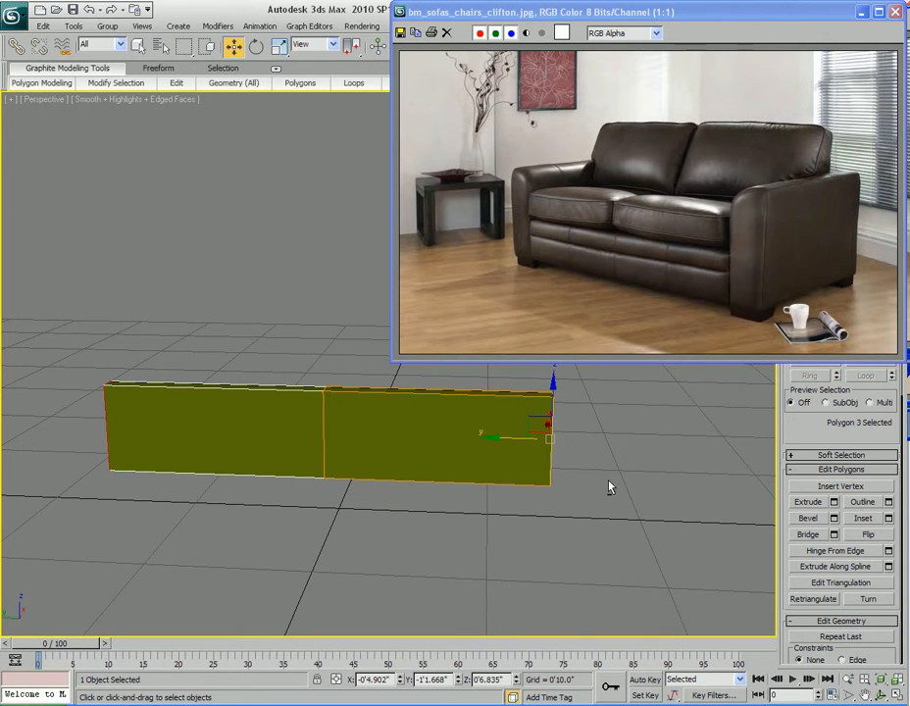
{"action": "left_click_drag", "start_coordinate": [504, 438], "coordinate": [534, 438]}
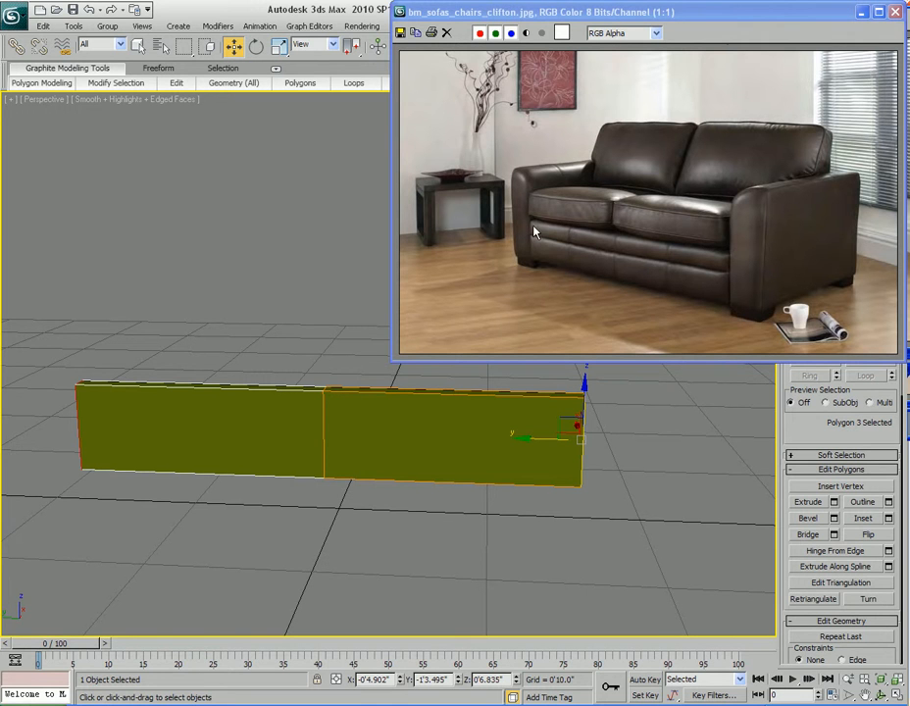
{"action": "left_click_drag", "start_coordinate": [525, 437], "coordinate": [544, 438]}
{"action": "middle_click_drag", "start_coordinate": [488, 441], "coordinate": [422, 436], "text": "alt"}
{"action": "scroll", "coordinate": [422, 436], "scroll_direction": "down", "scroll_amount": 2}
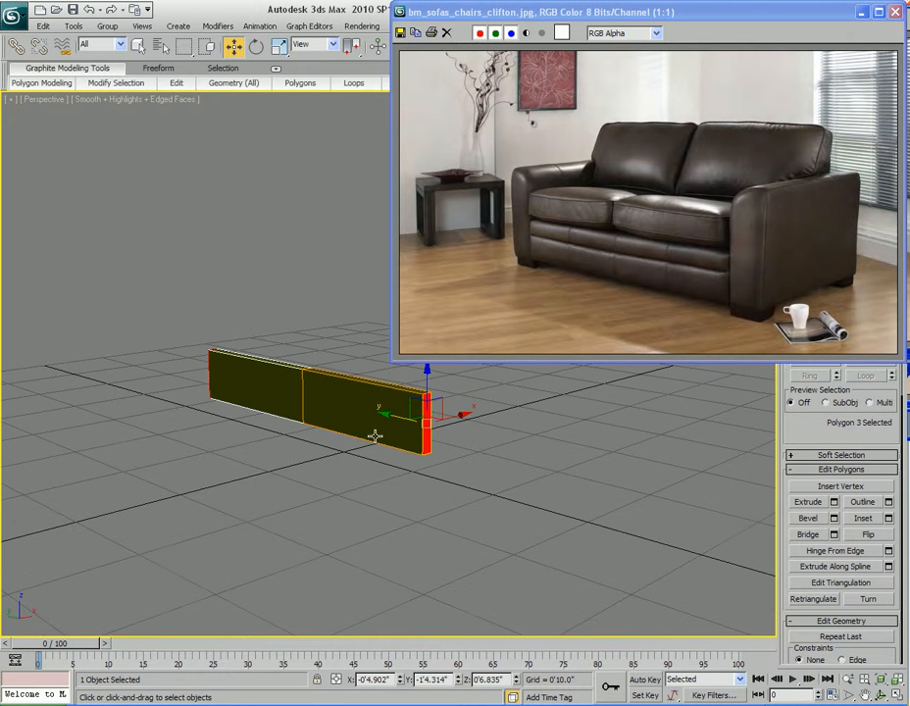
{"action": "left_click_drag", "start_coordinate": [389, 414], "coordinate": [399, 413]}
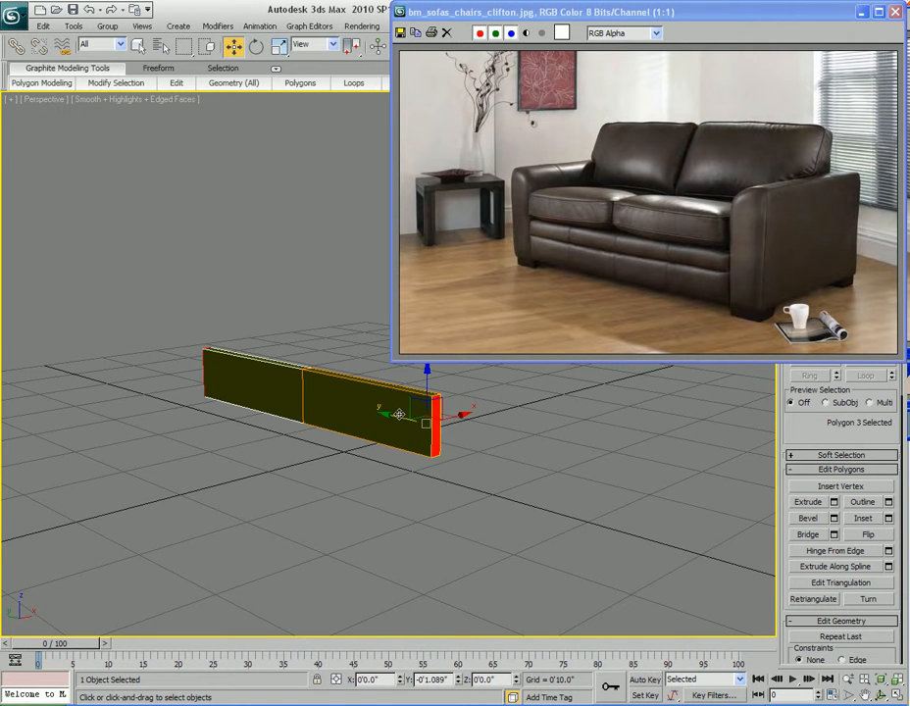
{"action": "middle_click_drag", "start_coordinate": [326, 412], "coordinate": [374, 418], "text": "alt"}
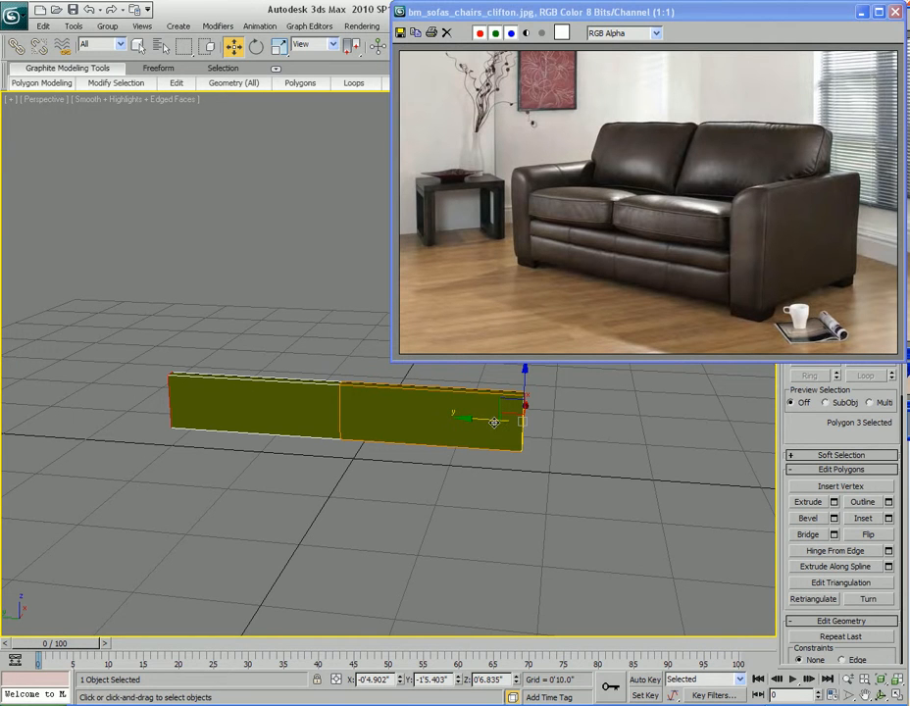
{"action": "left_click_drag", "start_coordinate": [489, 419], "coordinate": [480, 419]}
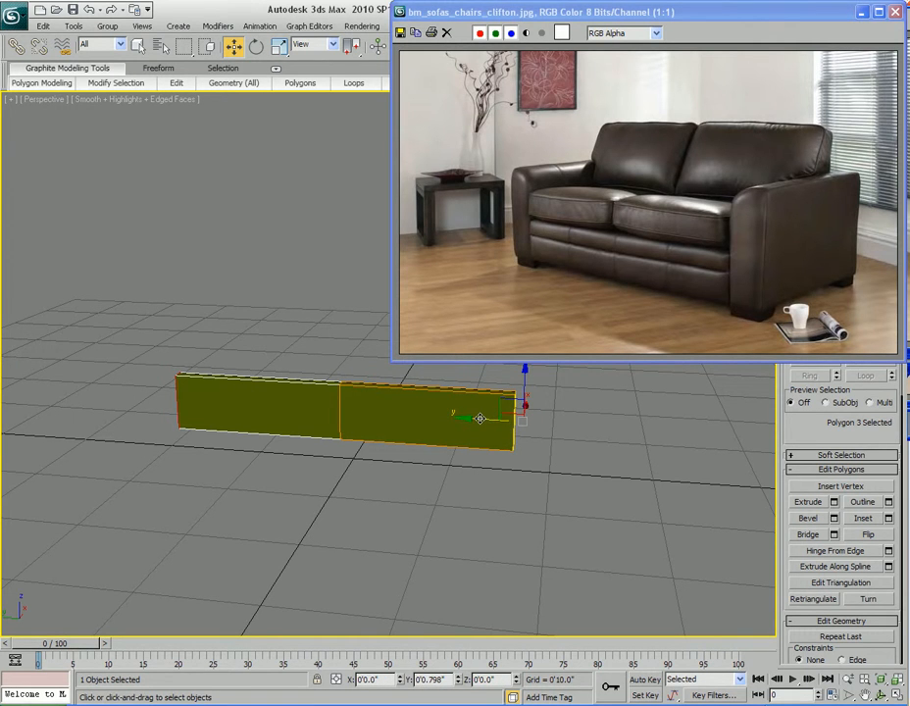
{"action": "middle_click_drag", "start_coordinate": [480, 418], "coordinate": [508, 454], "text": "alt"}
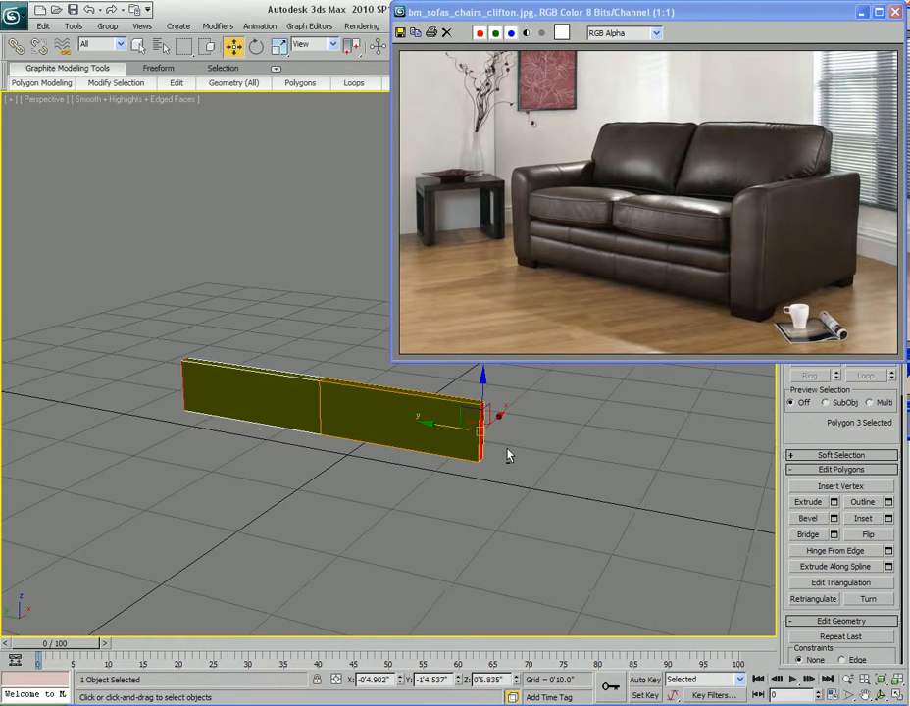
Lower the panel's bottom polygon along Z to a height of about 2.1".
{"action": "scroll", "coordinate": [508, 455], "scroll_direction": "up", "scroll_amount": 5}
{"action": "middle_click_drag", "start_coordinate": [600, 440], "coordinate": [603, 412], "text": "alt"}
{"action": "left_click", "coordinate": [443, 457]}
{"action": "left_click_drag", "start_coordinate": [353, 402], "coordinate": [347, 460]}
{"action": "middle_click_drag", "start_coordinate": [480, 431], "coordinate": [493, 462], "text": "alt"}
{"action": "scroll", "coordinate": [493, 462], "scroll_direction": "down", "scroll_amount": 5}
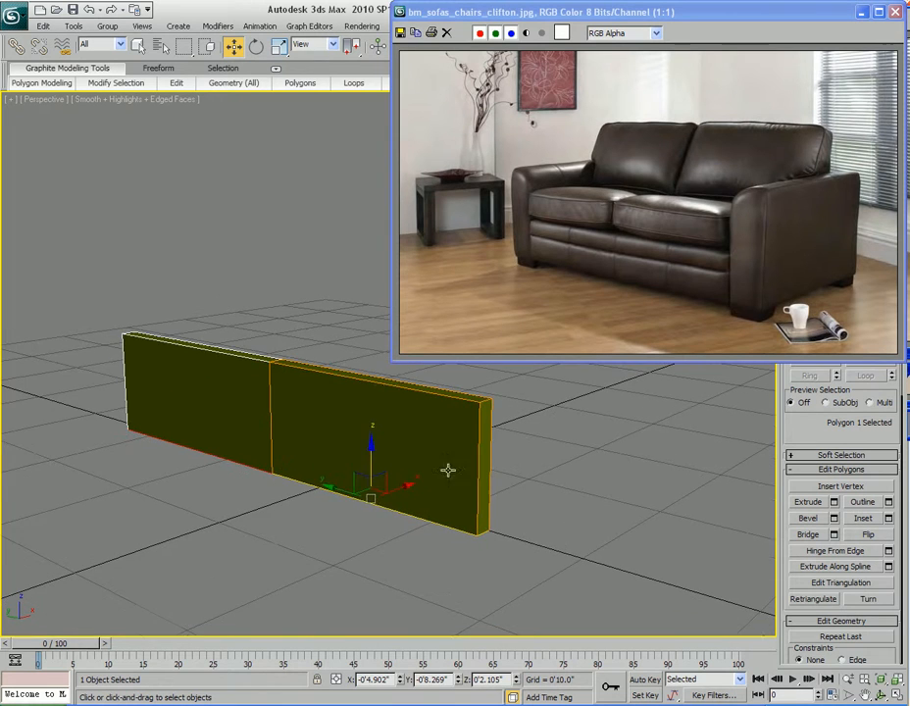
Lower the panel's top polygon along Z to reduce the panel's height.
{"action": "key", "text": "q"}
{"action": "left_click", "coordinate": [390, 378]}
{"action": "middle_click_drag", "start_coordinate": [391, 377], "coordinate": [451, 436], "text": "alt"}
{"action": "key", "text": "w"}
{"action": "left_click_drag", "start_coordinate": [365, 368], "coordinate": [364, 403]}
{"action": "middle_click_drag", "start_coordinate": [498, 471], "coordinate": [471, 432]}
{"action": "key", "text": "q"}
{"action": "scroll", "coordinate": [484, 431], "scroll_direction": "up", "scroll_amount": 3}
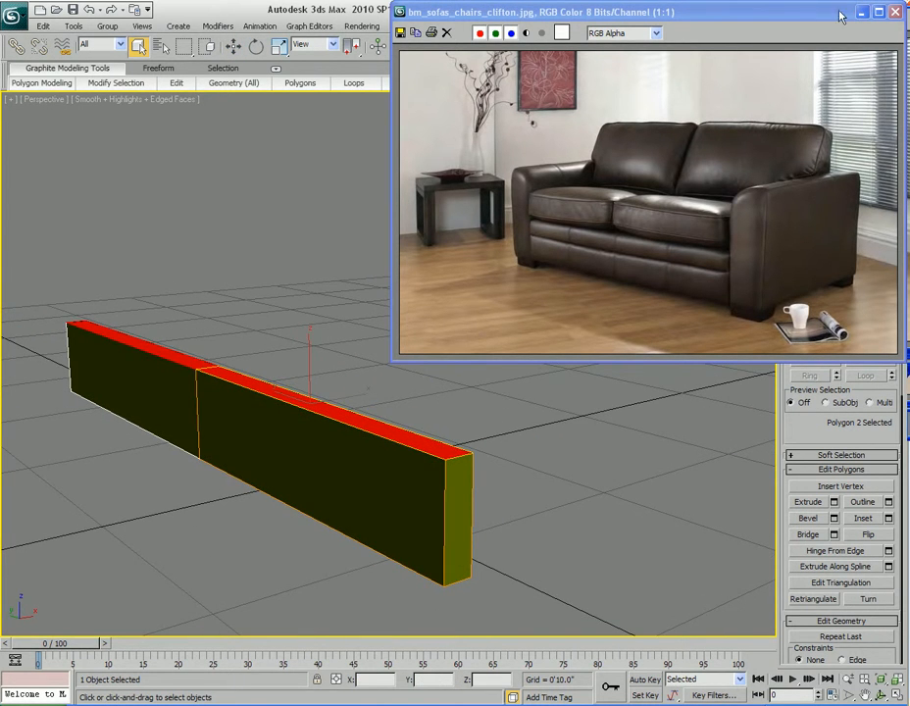
Move the reference image out of the way and turn on NURMS smoothing for the panel.
{"action": "left_click_drag", "start_coordinate": [756, 11], "coordinate": [909, 43]}
{"action": "middle_click_drag", "start_coordinate": [404, 388], "coordinate": [478, 535], "text": "alt"}
{"action": "right_click", "coordinate": [478, 535]}
{"action": "left_click", "coordinate": [451, 296]}
{"action": "middle_click_drag", "start_coordinate": [451, 299], "coordinate": [722, 393], "text": "alt"}
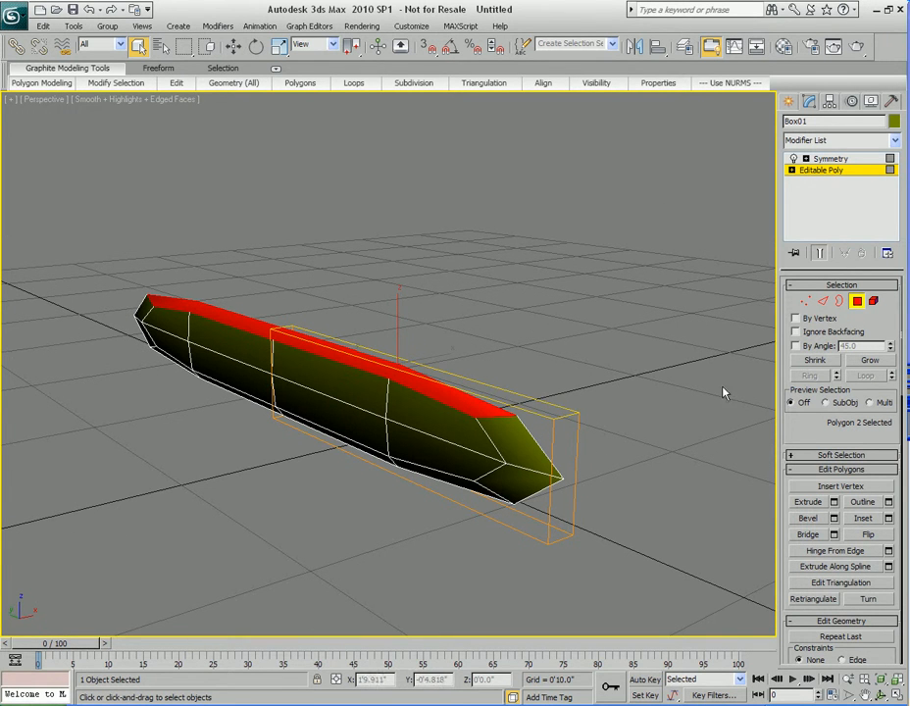
Set the NURMS display iterations of the panel's subdivision surface to 2.
{"action": "right_click", "coordinate": [806, 428]}
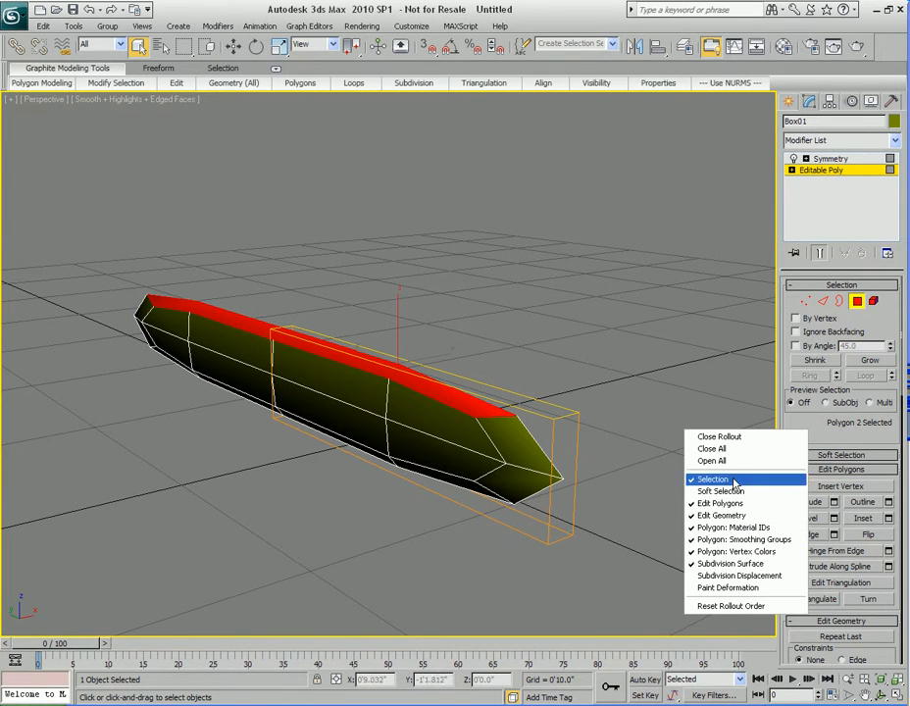
{"action": "left_click", "coordinate": [737, 575]}
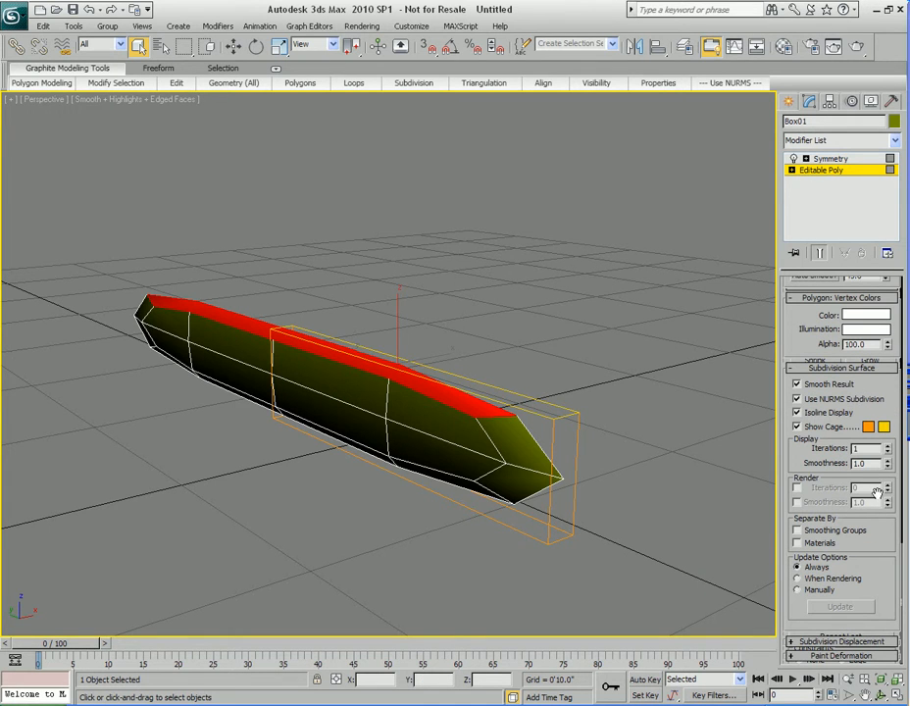
{"action": "left_click", "coordinate": [888, 448]}
{"action": "middle_click_drag", "start_coordinate": [690, 487], "coordinate": [372, 407], "text": "alt"}
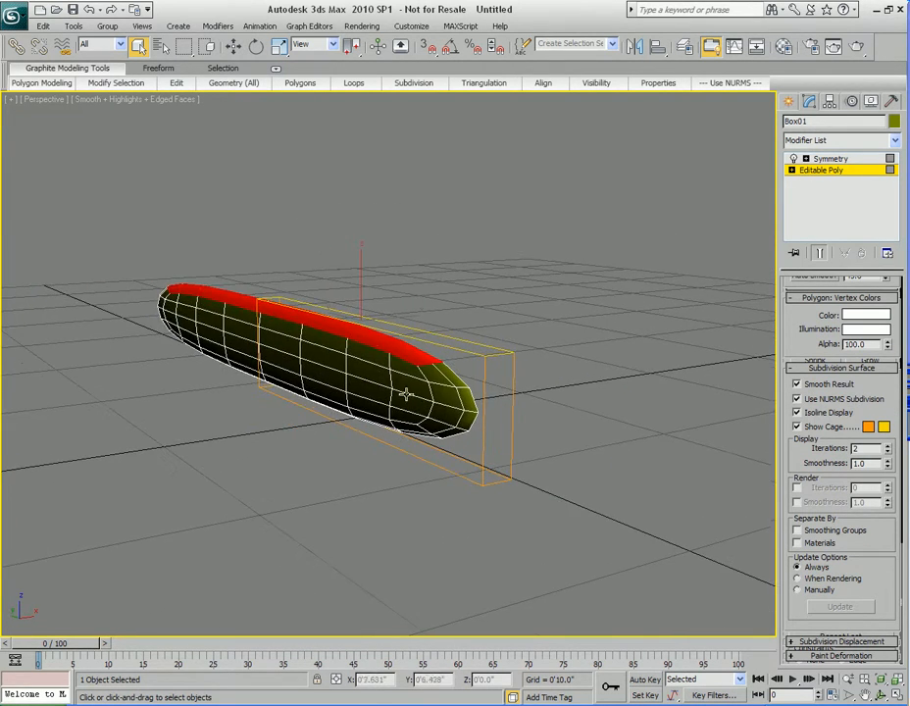
{"action": "scroll", "coordinate": [484, 425], "scroll_direction": "up", "scroll_amount": 6}
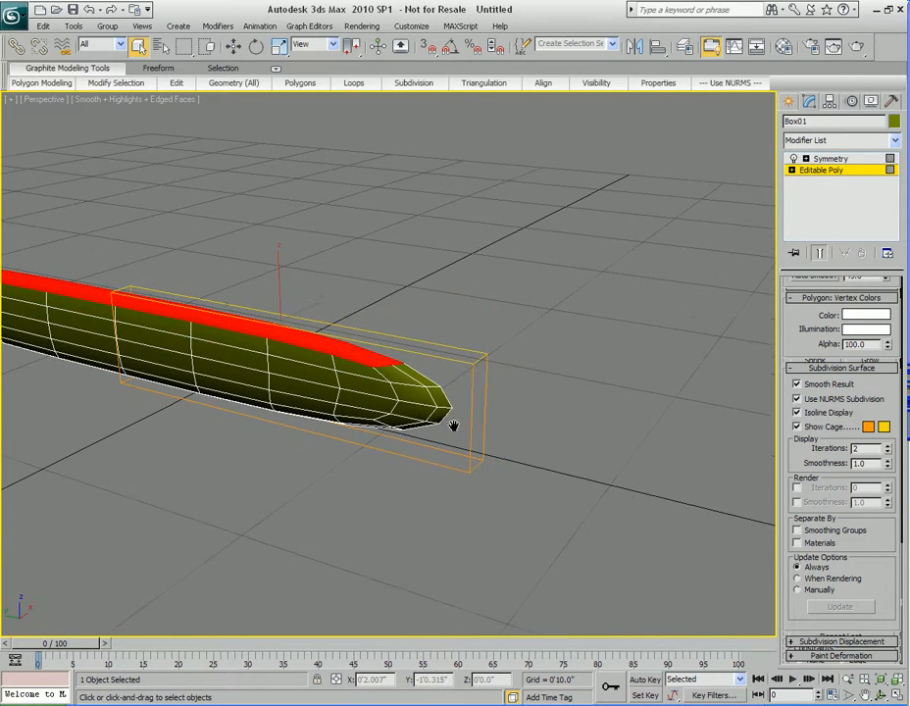
Connect the panel's lengthwise edges with 1 segment and move the new loop about 8.2" along Y, close to the outer end.
{"action": "key", "text": "2"}
{"action": "middle_click_drag", "start_coordinate": [479, 438], "coordinate": [419, 359], "text": "alt"}
{"action": "left_click_drag", "start_coordinate": [466, 335], "coordinate": [392, 432]}
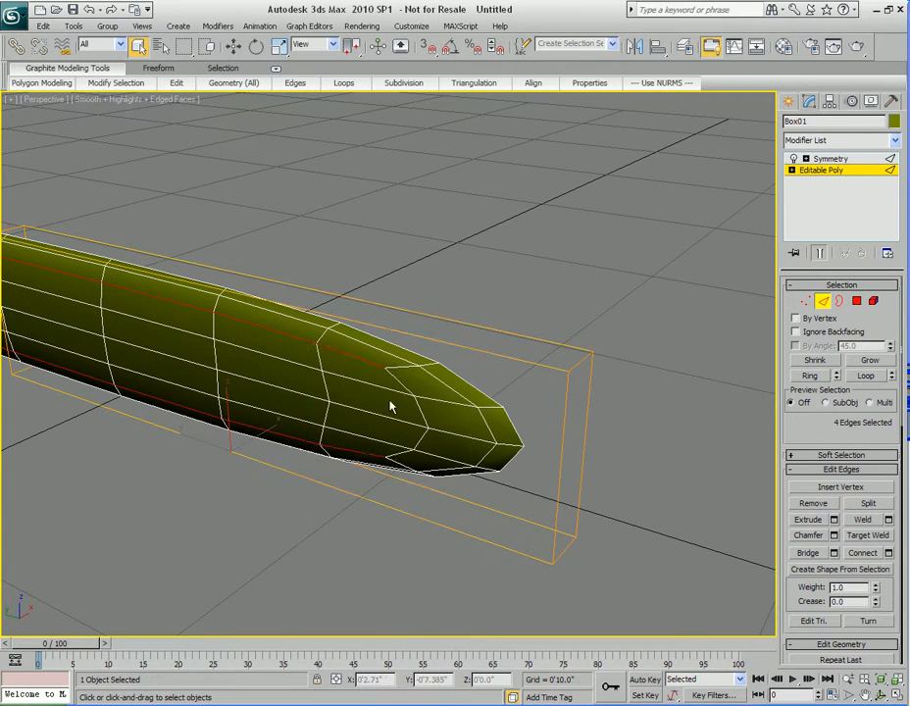
{"action": "right_click", "coordinate": [390, 396]}
{"action": "left_click", "coordinate": [310, 446]}
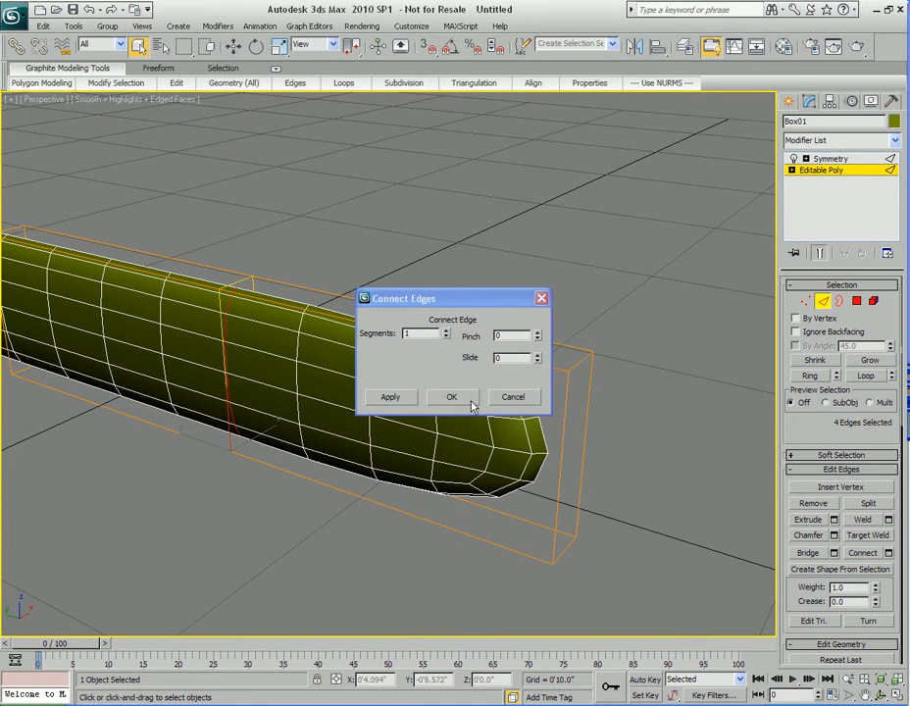
{"action": "left_click", "coordinate": [392, 396]}
{"action": "key", "text": "w"}
{"action": "left_click_drag", "start_coordinate": [206, 356], "coordinate": [538, 414]}
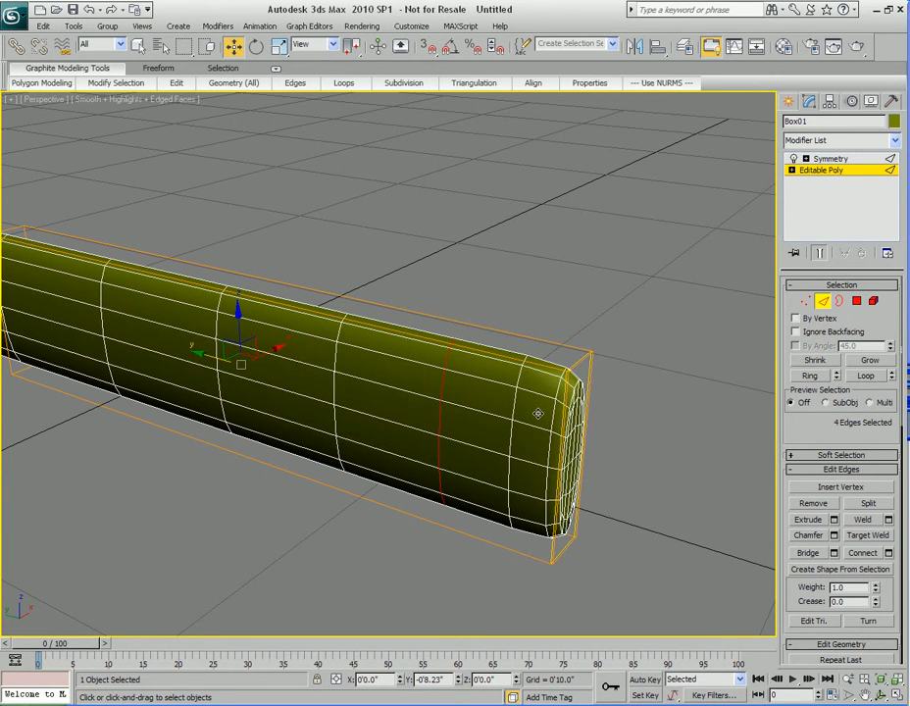
{"action": "middle_click_drag", "start_coordinate": [538, 414], "coordinate": [421, 461], "text": "alt"}
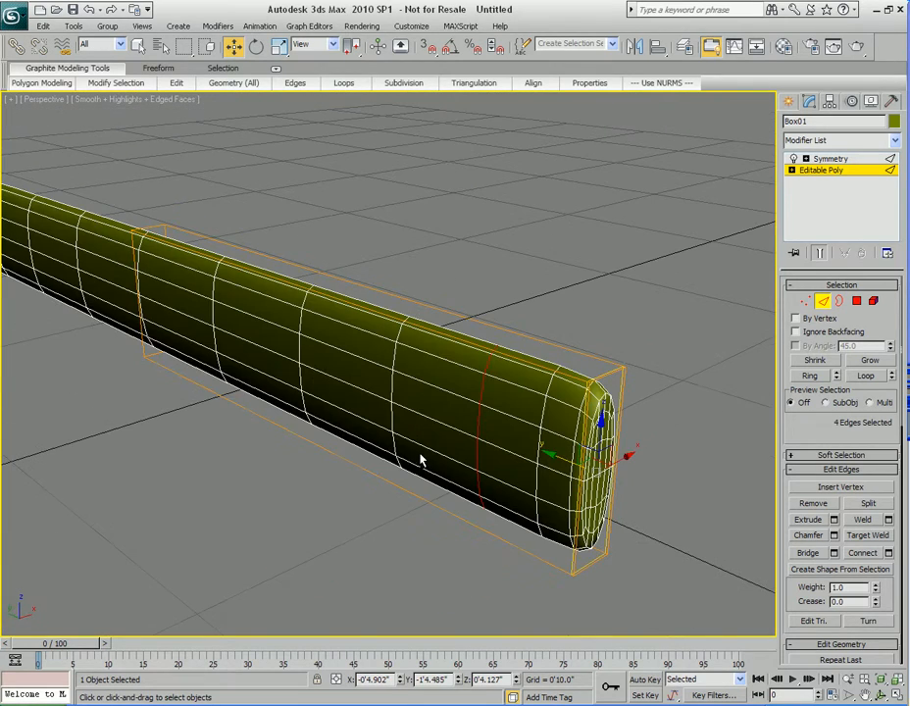
Extrude the large front polygon of the panel slightly outward.
{"action": "key", "text": "4"}
{"action": "left_click", "coordinate": [398, 416]}
{"action": "middle_click_drag", "start_coordinate": [398, 416], "coordinate": [430, 431], "text": "alt"}
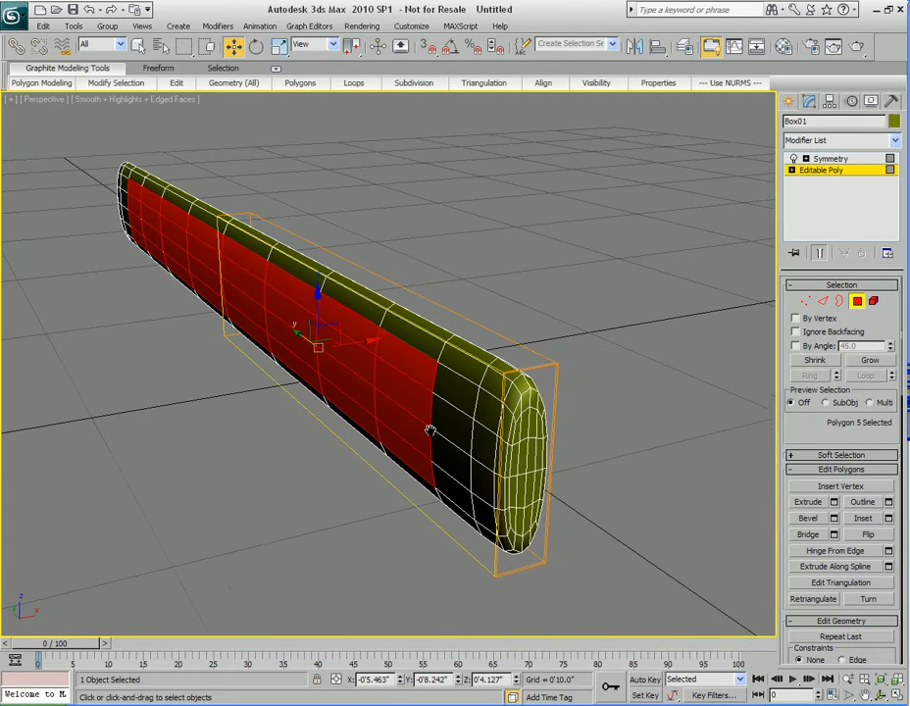
{"action": "key", "text": "shift+e"}
{"action": "left_click_drag", "start_coordinate": [388, 381], "coordinate": [386, 374]}
{"action": "right_click", "coordinate": [386, 375]}
{"action": "middle_click_drag", "start_coordinate": [424, 451], "coordinate": [285, 328], "text": "alt"}
Scale the extruded front polygon to about 78% in Z and shift it slightly back along X.
{"action": "key", "text": "r"}
{"action": "left_click_drag", "start_coordinate": [246, 280], "coordinate": [245, 304]}
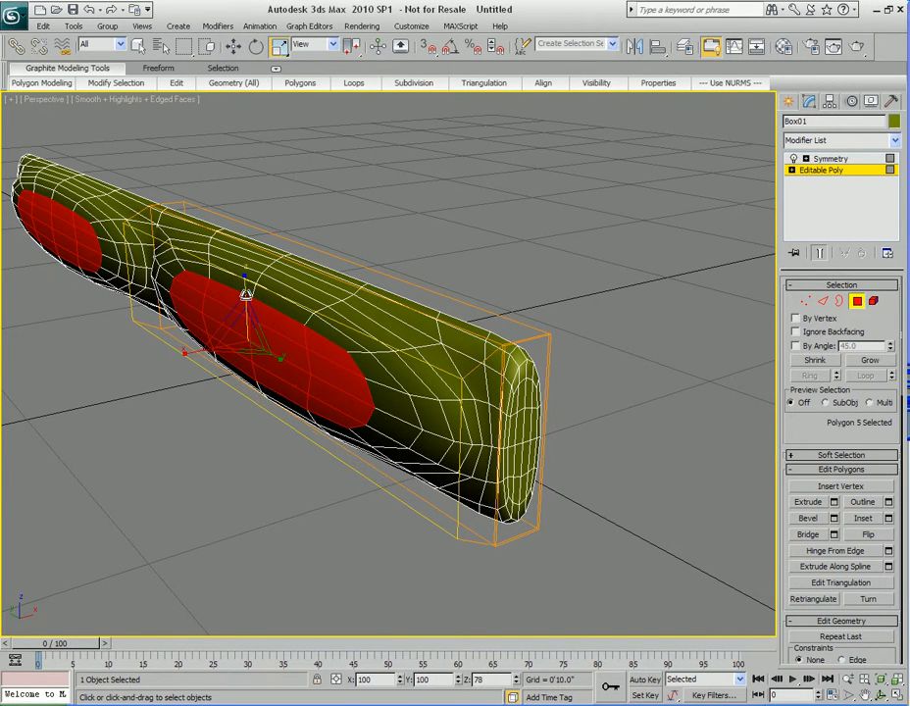
{"action": "key", "text": "w"}
{"action": "left_click_drag", "start_coordinate": [281, 333], "coordinate": [299, 329]}
{"action": "middle_click_drag", "start_coordinate": [288, 444], "coordinate": [412, 427], "text": "alt"}
{"action": "key", "text": "q"}
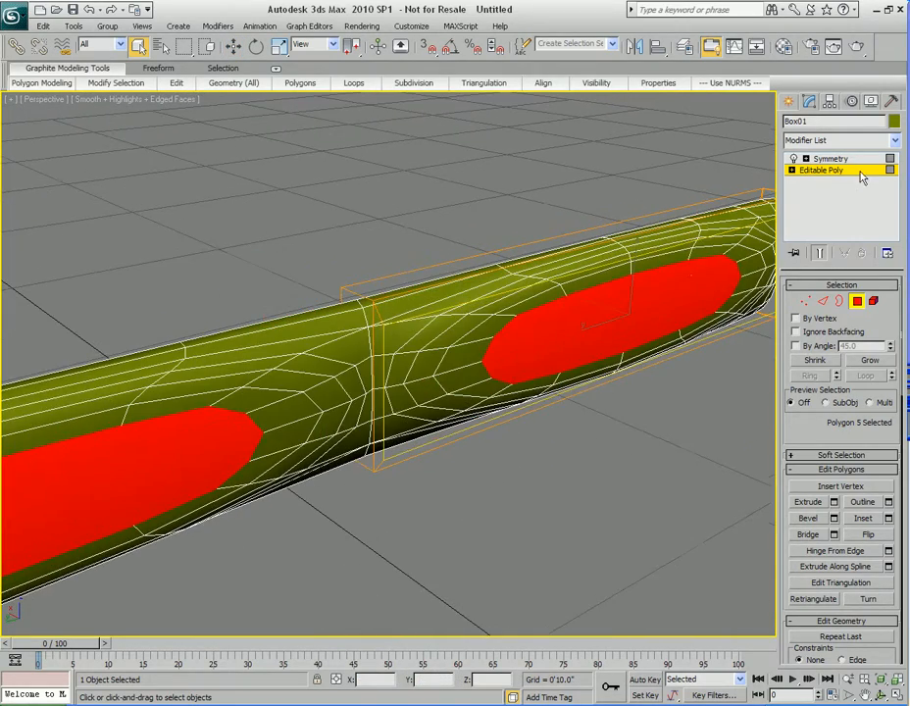
Turn off the end result display and delete the extrusion's side polygon at the open centre seam.
{"action": "left_click", "coordinate": [821, 255]}
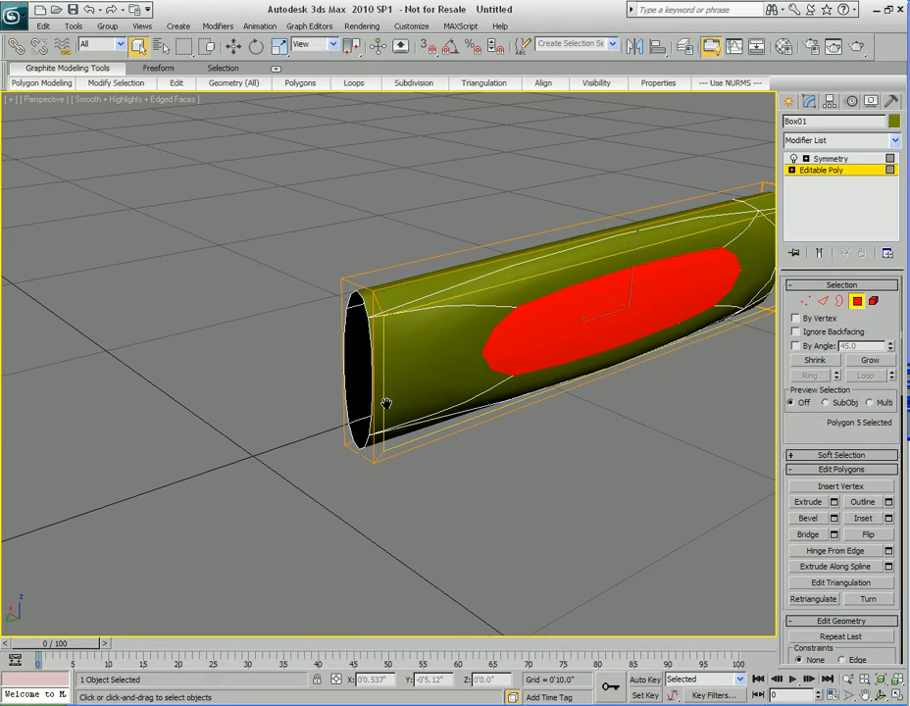
{"action": "left_click", "coordinate": [370, 341]}
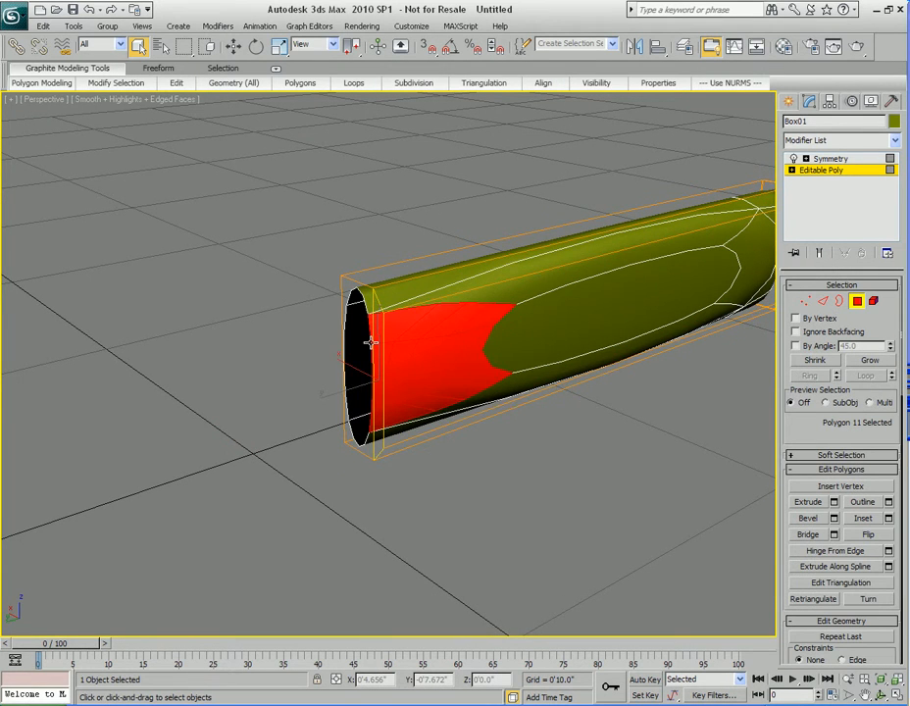
{"action": "key", "text": "ctrl+d"}
{"action": "middle_click_drag", "start_coordinate": [515, 367], "coordinate": [464, 373], "text": "alt"}
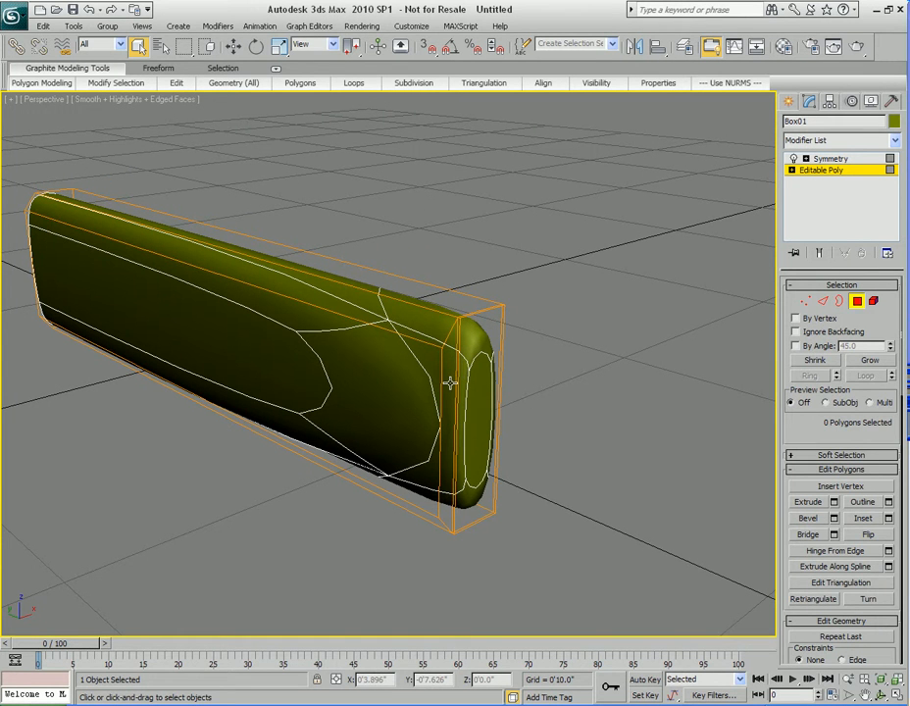
Connect the ring of lengthwise edges with one new loop and move it about 8.2" along Y toward the outer end.
{"action": "key", "text": "2"}
{"action": "middle_click_drag", "start_coordinate": [442, 395], "coordinate": [443, 393], "text": "alt"}
{"action": "left_click", "coordinate": [439, 371]}
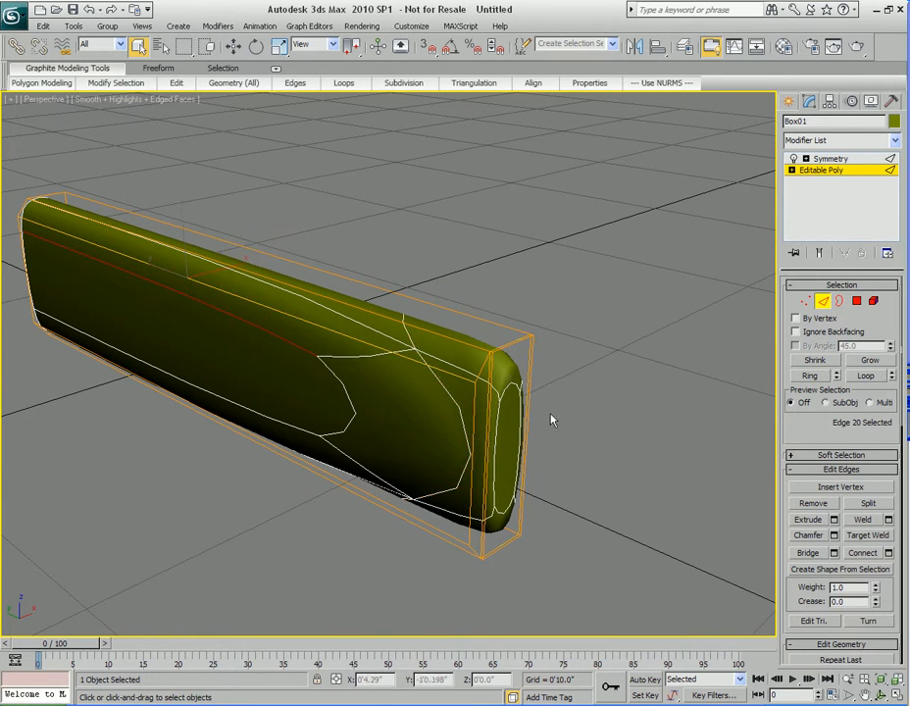
{"action": "left_click", "coordinate": [816, 379]}
{"action": "right_click", "coordinate": [399, 373]}
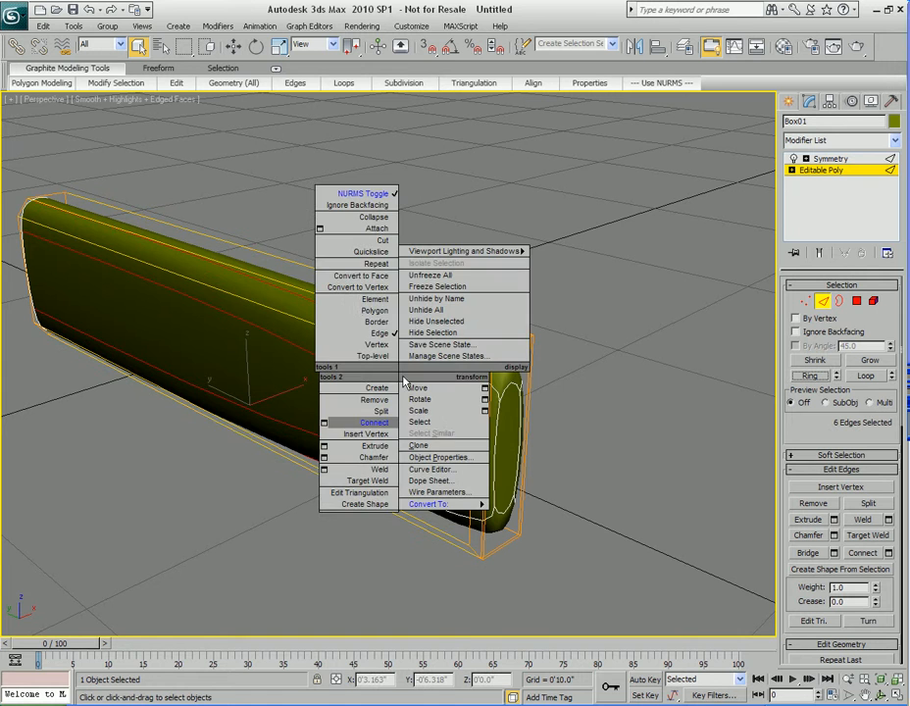
{"action": "left_click", "coordinate": [324, 421]}
{"action": "left_click", "coordinate": [451, 397]}
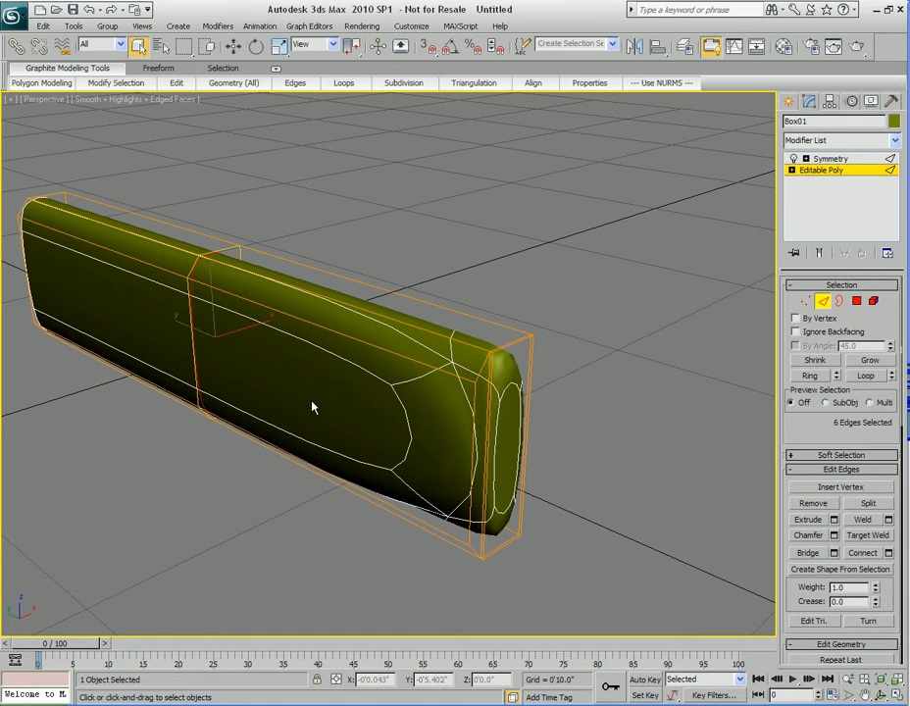
{"action": "key", "text": "w"}
{"action": "left_click_drag", "start_coordinate": [195, 324], "coordinate": [461, 388]}
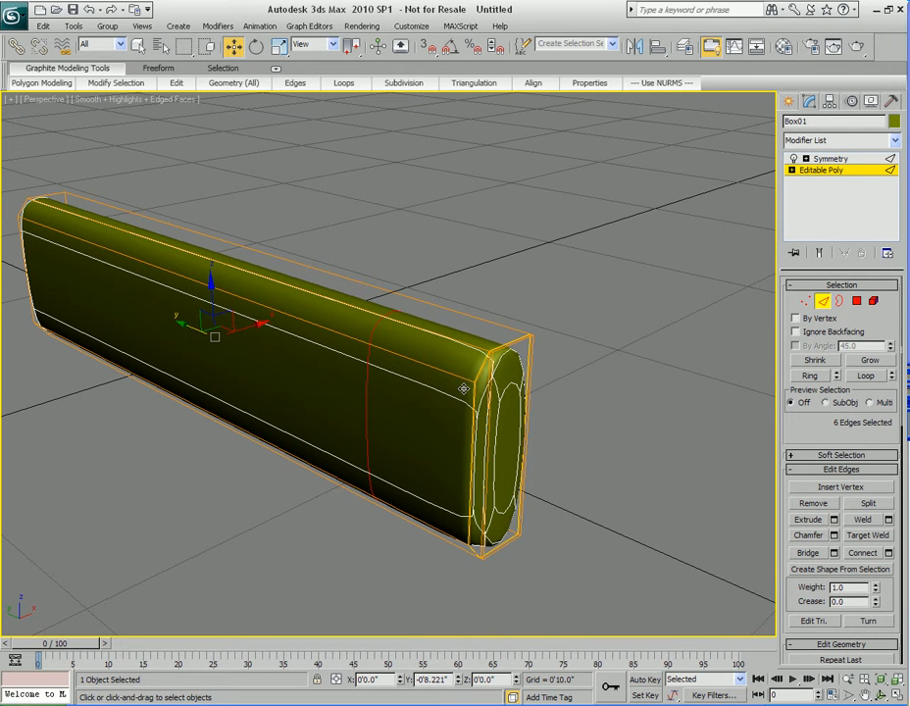
Move the four vertices at the front face's outer corners inward along Y to about -1'3.5", and render the perspective view.
{"action": "middle_click_drag", "start_coordinate": [506, 463], "coordinate": [447, 451]}
{"action": "scroll", "coordinate": [447, 451], "scroll_direction": "up", "scroll_amount": 3}
{"action": "middle_click_drag", "start_coordinate": [353, 446], "coordinate": [396, 425]}
{"action": "key", "text": "q"}
{"action": "key", "text": "1"}
{"action": "left_click", "coordinate": [428, 288]}
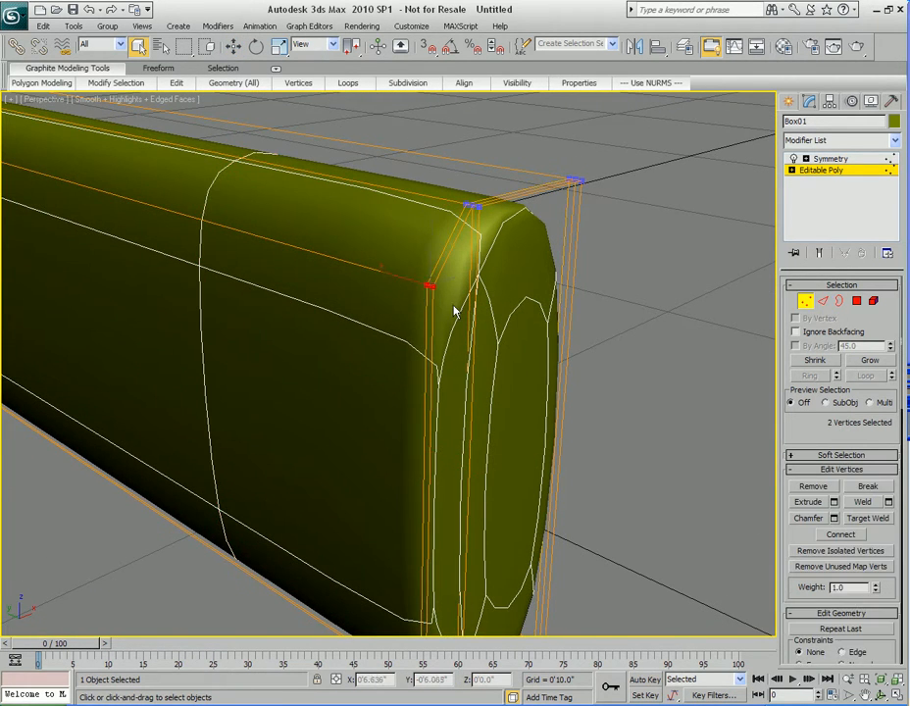
{"action": "scroll", "coordinate": [429, 380], "scroll_direction": "down", "scroll_amount": 4}
{"action": "key", "text": "w"}
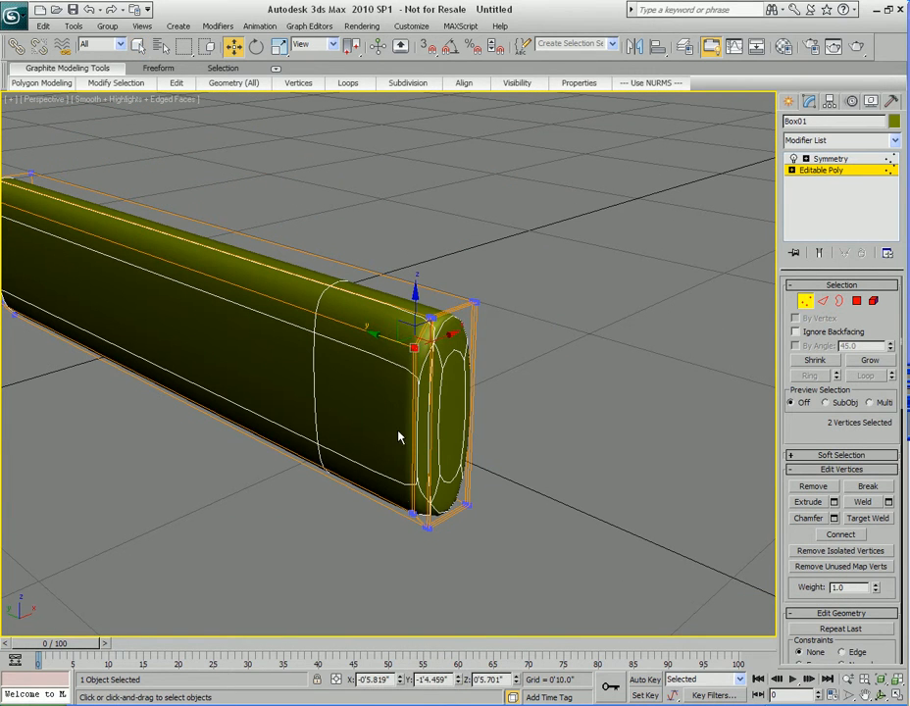
{"action": "left_click_drag", "start_coordinate": [400, 509], "coordinate": [430, 527], "text": "ctrl"}
{"action": "left_click_drag", "start_coordinate": [383, 419], "coordinate": [353, 405]}
{"action": "key", "text": "shift+q"}
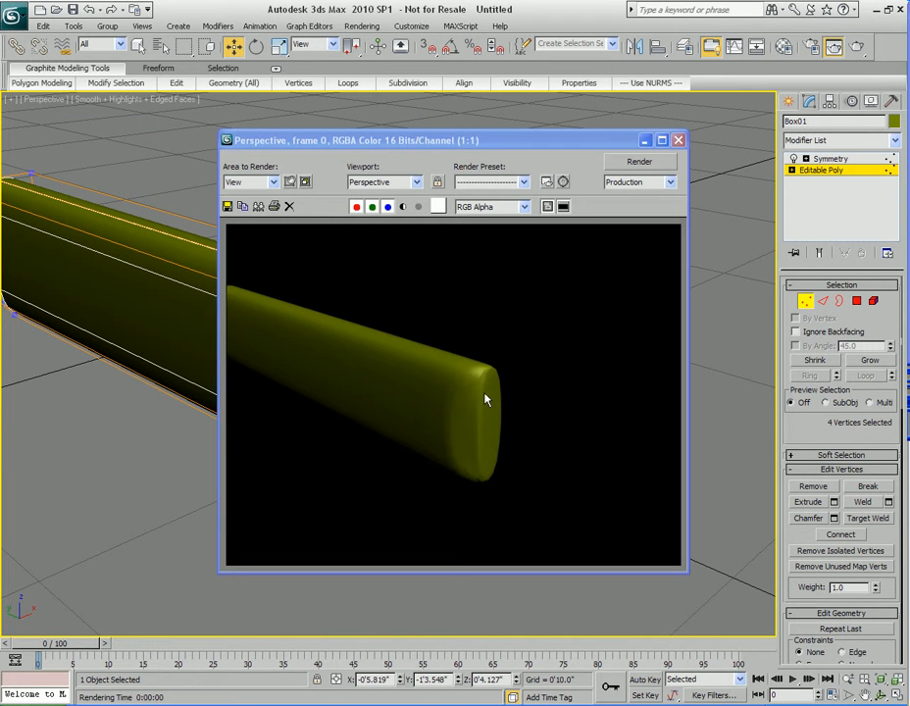
Close the render and examine the smoothed corner at the front panel's outer end.
{"action": "left_click", "coordinate": [678, 140]}
{"action": "middle_click_drag", "start_coordinate": [472, 423], "coordinate": [402, 344], "text": "alt"}
{"action": "scroll", "coordinate": [402, 343], "scroll_direction": "up", "scroll_amount": 3}
{"action": "middle_click_drag", "start_coordinate": [444, 294], "coordinate": [408, 345]}
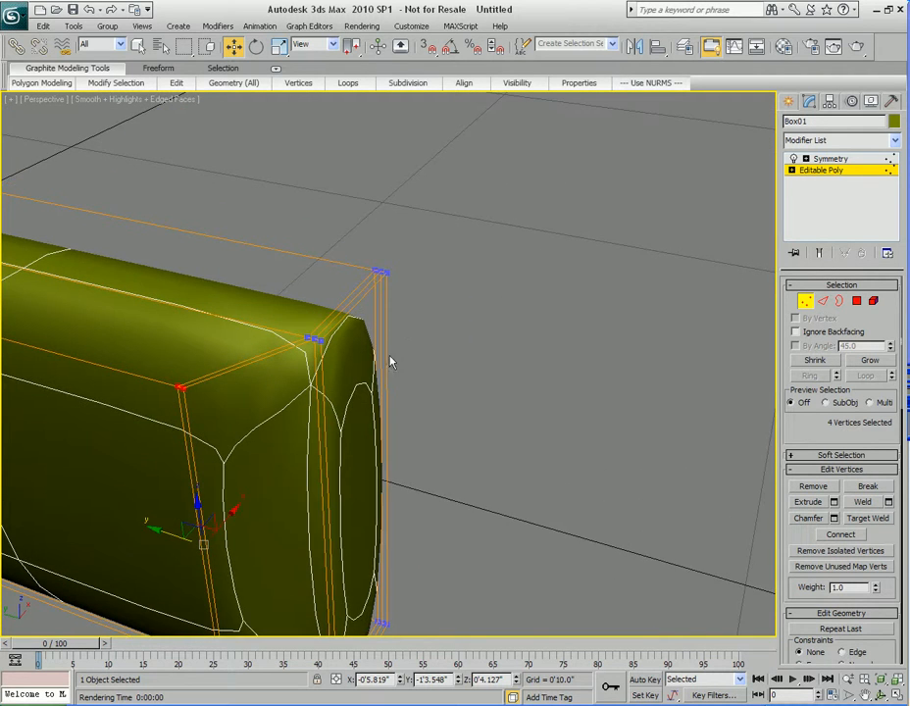
{"action": "middle_click_drag", "start_coordinate": [374, 382], "coordinate": [394, 355]}
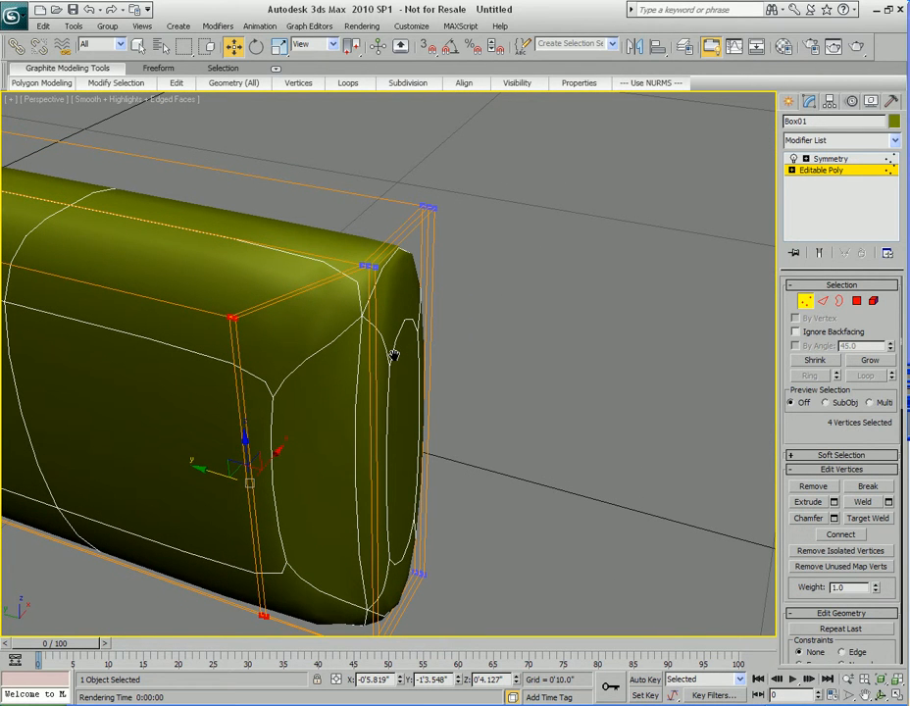
{"action": "middle_click_drag", "start_coordinate": [394, 355], "coordinate": [427, 362]}
{"action": "middle_click_drag", "start_coordinate": [373, 388], "coordinate": [398, 384]}
{"action": "middle_click_drag", "start_coordinate": [416, 332], "coordinate": [351, 362]}
{"action": "scroll", "coordinate": [403, 364], "scroll_direction": "down", "scroll_amount": 3}
{"action": "scroll", "coordinate": [393, 373], "scroll_direction": "up", "scroll_amount": 3}
Remove the edge loop running around the panel close to its outer end.
{"action": "key", "text": "2"}
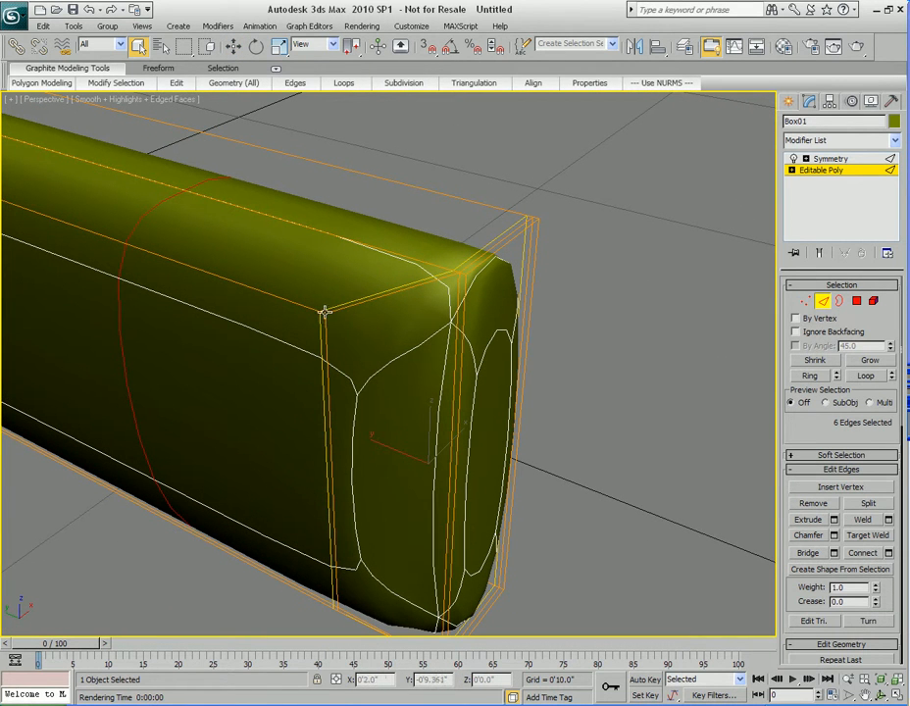
{"action": "left_click", "coordinate": [317, 335]}
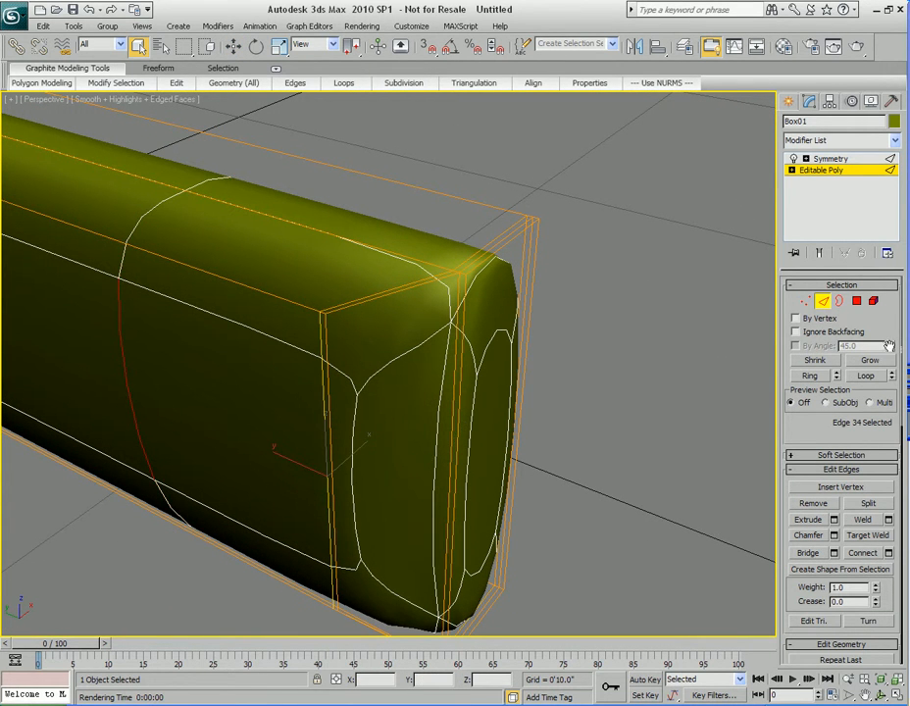
{"action": "left_click", "coordinate": [865, 378]}
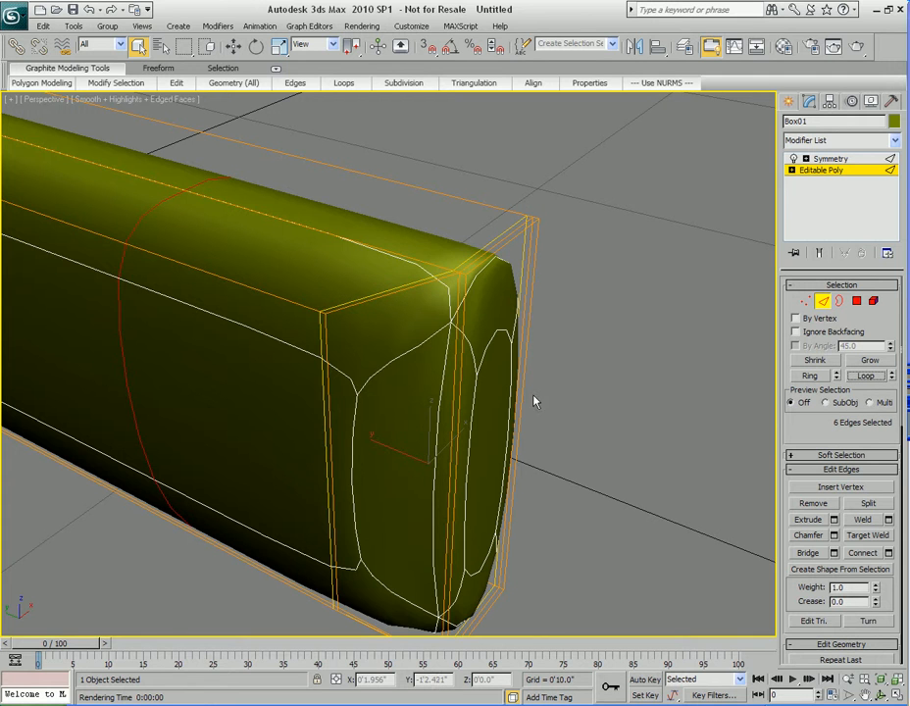
{"action": "key", "text": "BackSpace"}
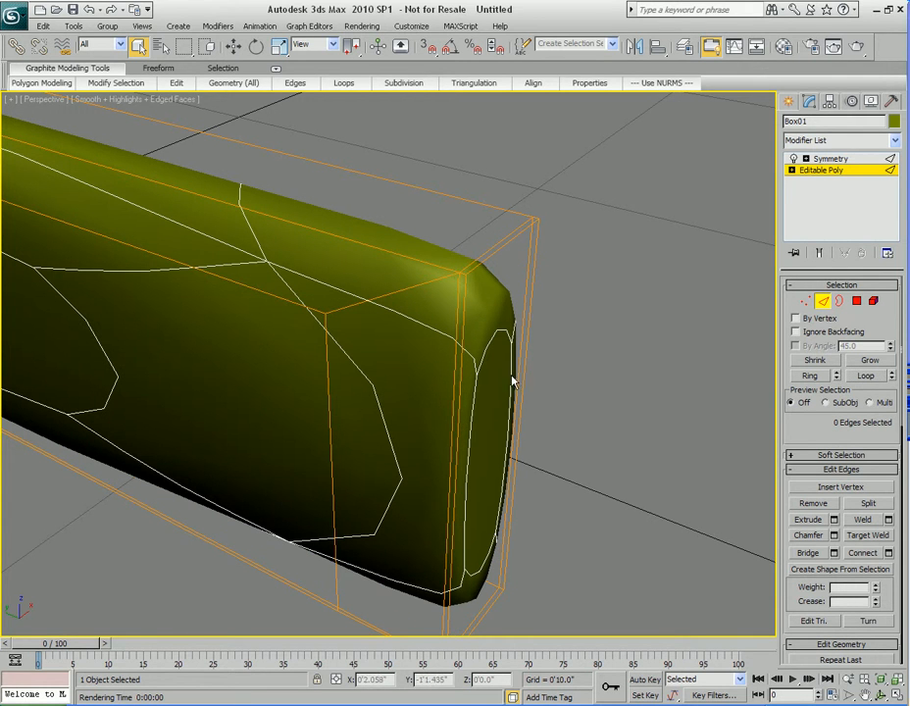
Delete the polygons closing the panel's outer end, including the narrow ring around the end face.
{"action": "middle_click_drag", "start_coordinate": [531, 387], "coordinate": [499, 370]}
{"action": "key", "text": "4"}
{"action": "left_click", "coordinate": [466, 361]}
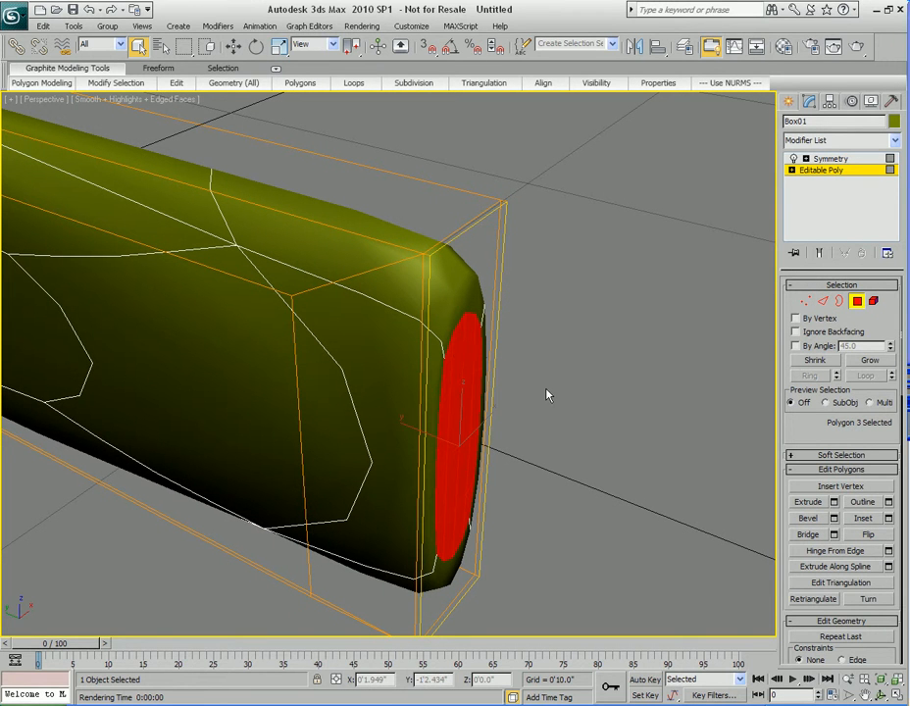
{"action": "left_click", "coordinate": [865, 361]}
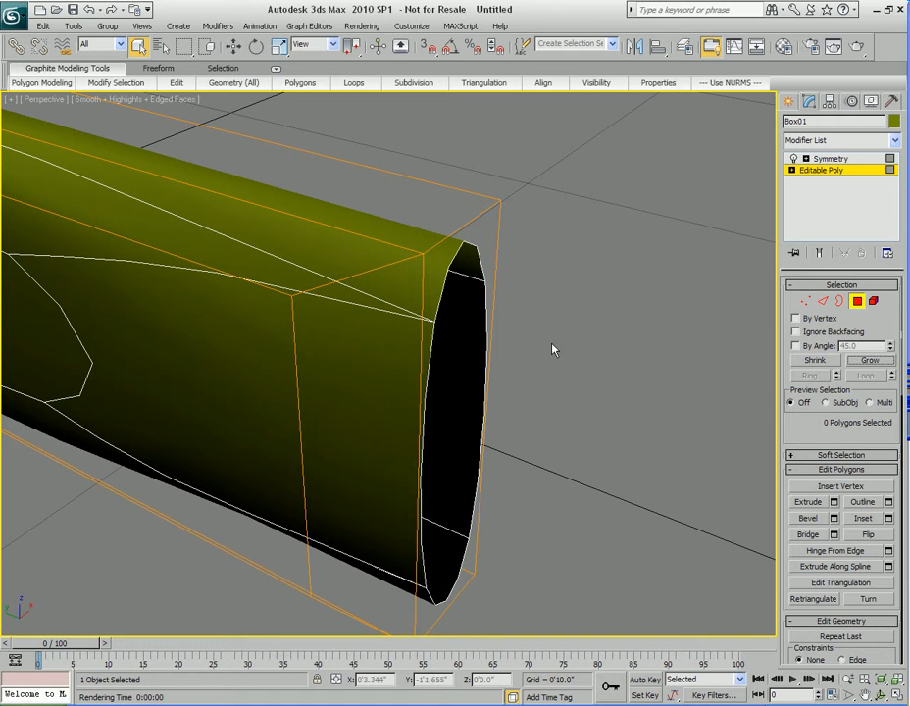
Cap the open border at the panel's outer end.
{"action": "key", "text": "3"}
{"action": "left_click", "coordinate": [495, 288]}
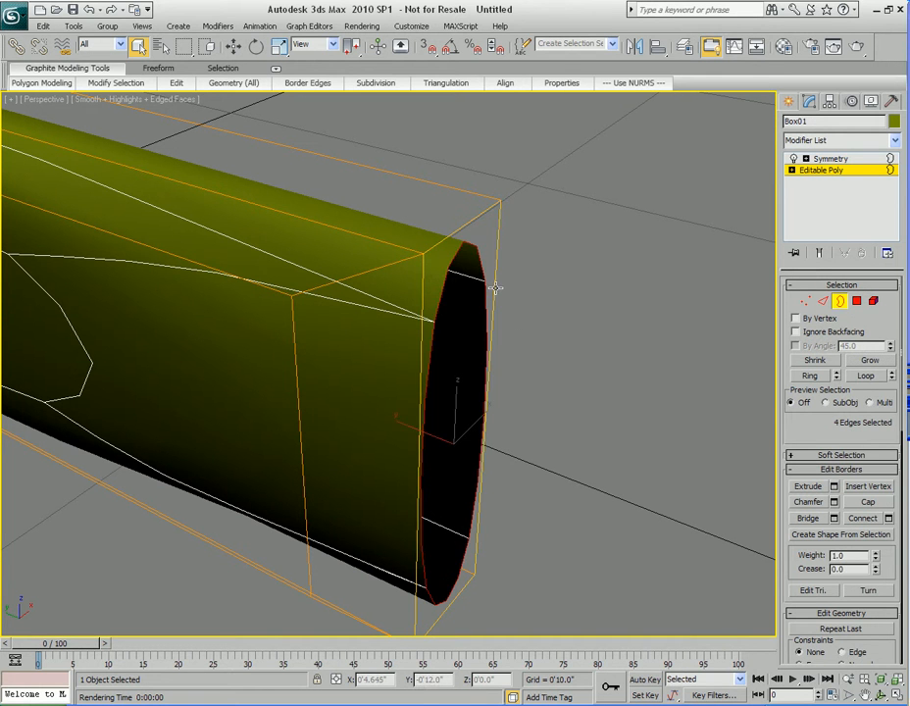
{"action": "right_click", "coordinate": [373, 359]}
{"action": "left_click", "coordinate": [348, 218]}
{"action": "mouse_move", "coordinate": [407, 400]}
{"action": "middle_mouse_down"}
{"action": "mouse_move", "coordinate": [418, 386]}
{"action": "mouse_move", "coordinate": [416, 410]}
{"action": "middle_mouse_up"}
{"action": "scroll", "coordinate": [416, 392], "scroll_direction": "down", "scroll_amount": 5}
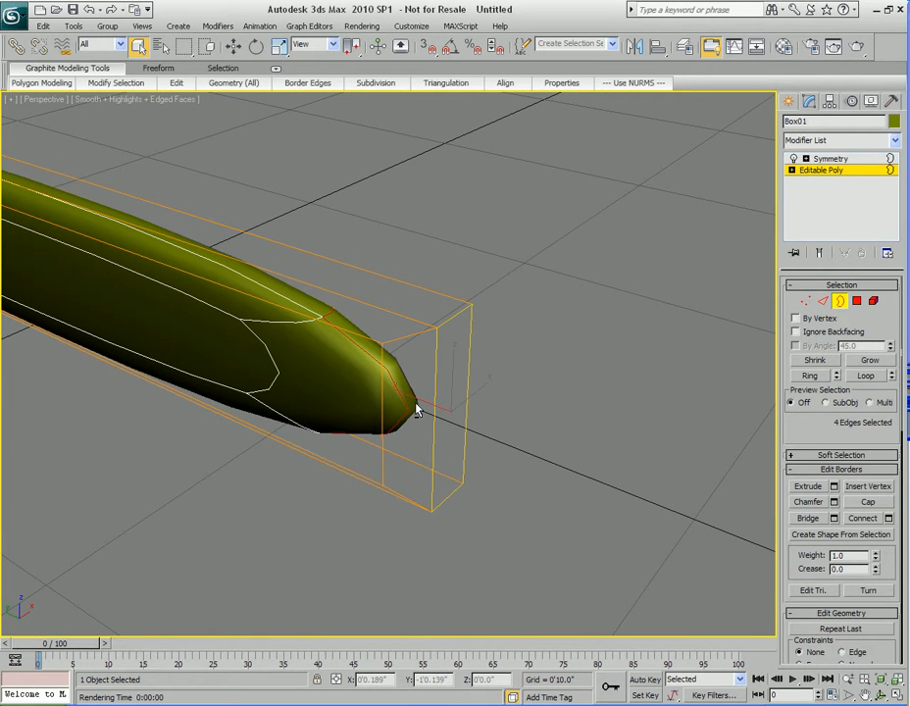
Connect the ring of lengthwise edges with one new loop slid close to the capped outer end.
{"action": "key", "text": "2"}
{"action": "left_click", "coordinate": [808, 376]}
{"action": "right_click", "coordinate": [305, 351]}
{"action": "left_click", "coordinate": [219, 394]}
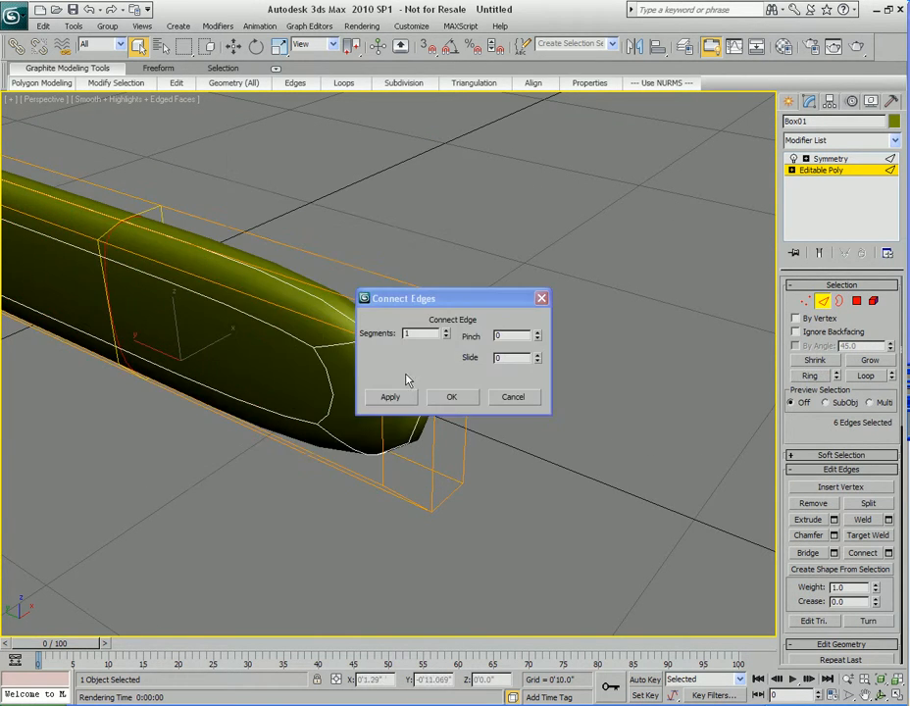
{"action": "left_click_drag", "start_coordinate": [436, 298], "coordinate": [577, 306]}
{"action": "left_click_drag", "start_coordinate": [678, 370], "coordinate": [677, 229]}
{"action": "left_click", "coordinate": [609, 407]}
{"action": "middle_click_drag", "start_coordinate": [605, 415], "coordinate": [443, 474], "text": "alt"}
{"action": "scroll", "coordinate": [436, 472], "scroll_direction": "up", "scroll_amount": 4}
{"action": "key", "text": "4"}
{"action": "middle_click_drag", "start_coordinate": [371, 495], "coordinate": [426, 421]}
{"action": "left_click", "coordinate": [420, 420]}
{"action": "left_click", "coordinate": [365, 395], "text": "ctrl"}
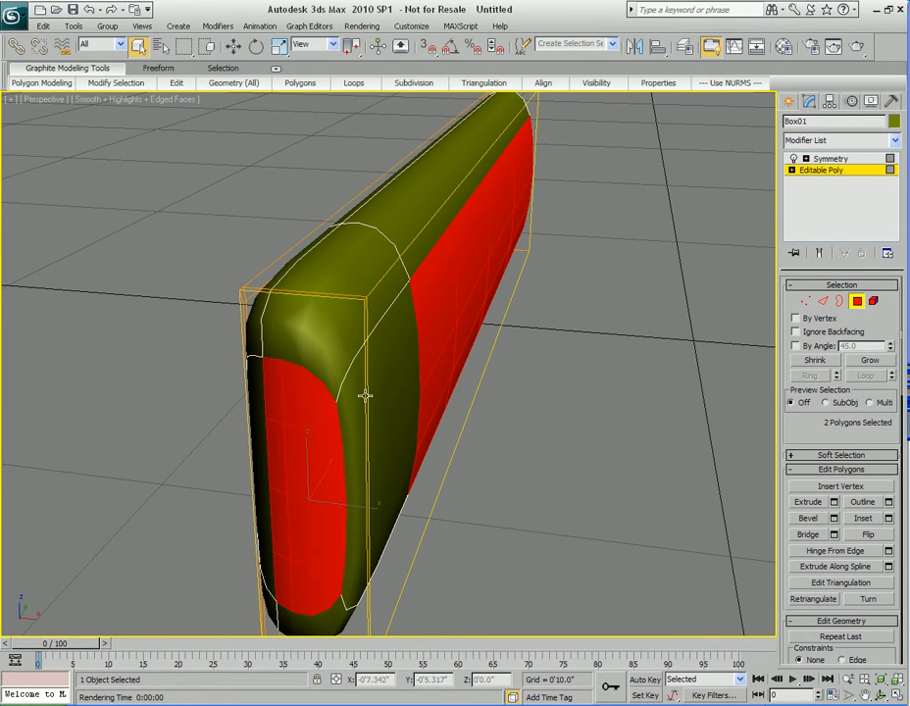
{"action": "key", "text": "ctrl+z"}
With see-through display on, move the six vertices of the panel's back face slightly forward along negative X to thin the panel.
{"action": "scroll", "coordinate": [463, 421], "scroll_direction": "down", "scroll_amount": 3}
{"action": "key", "text": "1"}
{"action": "middle_click_drag", "start_coordinate": [465, 430], "coordinate": [487, 402], "text": "alt"}
{"action": "key", "text": "alt+x"}
{"action": "middle_click_drag", "start_coordinate": [520, 303], "coordinate": [506, 364]}
{"action": "left_click_drag", "start_coordinate": [525, 229], "coordinate": [427, 496]}
{"action": "middle_click_drag", "start_coordinate": [433, 392], "coordinate": [446, 476], "text": "alt"}
{"action": "key", "text": "w"}
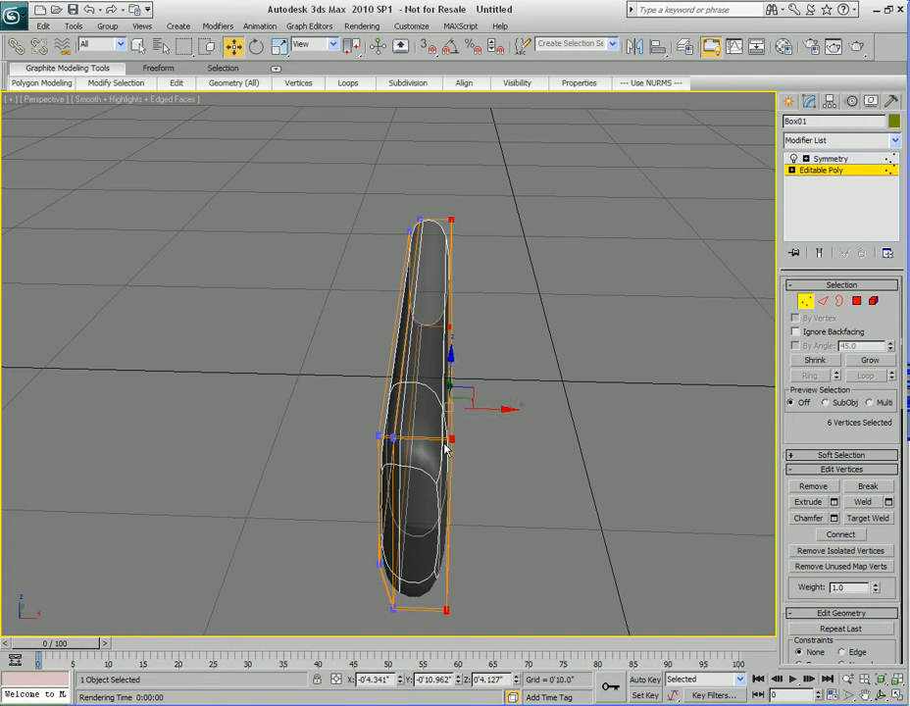
{"action": "left_click_drag", "start_coordinate": [478, 408], "coordinate": [452, 408]}
Turn off the see-through display and render the perspective view of the thinned panel.
{"action": "mouse_move", "coordinate": [437, 475]}
{"action": "middle_mouse_down", "text": "alt"}
{"action": "mouse_move", "coordinate": [353, 473]}
{"action": "mouse_move", "coordinate": [402, 484]}
{"action": "mouse_move", "coordinate": [357, 485]}
{"action": "mouse_move", "coordinate": [361, 534]}
{"action": "mouse_move", "coordinate": [343, 497]}
{"action": "mouse_move", "coordinate": [357, 542]}
{"action": "mouse_move", "coordinate": [360, 459]}
{"action": "mouse_move", "coordinate": [339, 487]}
{"action": "mouse_move", "coordinate": [344, 474]}
{"action": "middle_mouse_up", "text": "alt"}
{"action": "scroll", "coordinate": [351, 479], "scroll_direction": "up", "scroll_amount": 4}
{"action": "key", "text": "q"}
{"action": "key", "text": "alt+x"}
{"action": "key", "text": "shift+q"}
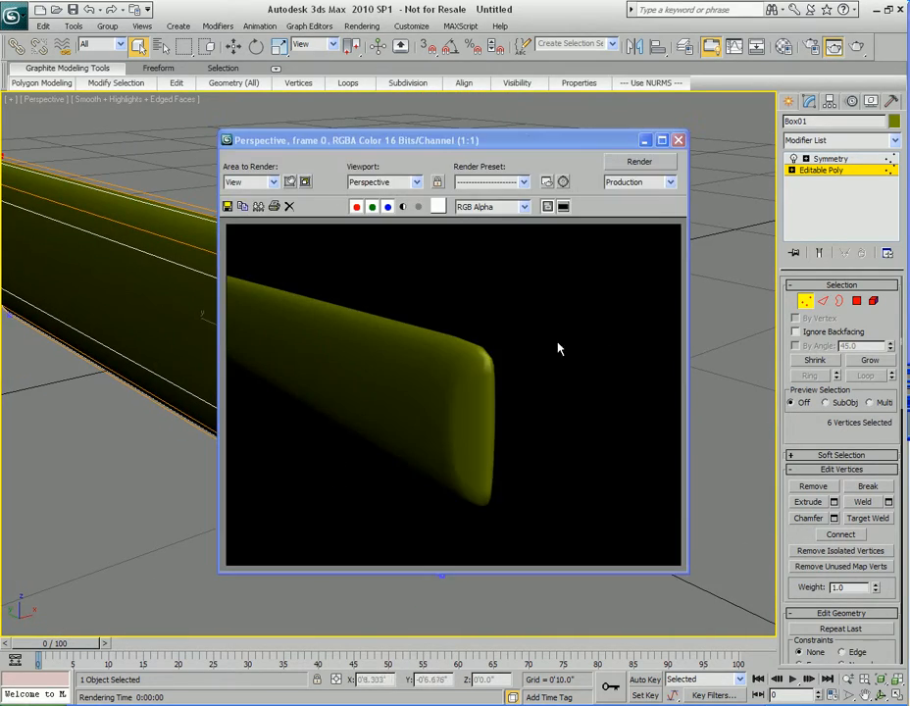
{"action": "left_click", "coordinate": [678, 140]}
Connect the ring of edges across the panel's thickness with one loop at slide -91, near the back face.
{"action": "middle_click_drag", "start_coordinate": [460, 402], "coordinate": [505, 381], "text": "alt"}
{"action": "scroll", "coordinate": [451, 361], "scroll_direction": "up", "scroll_amount": 3}
{"action": "key", "text": "2"}
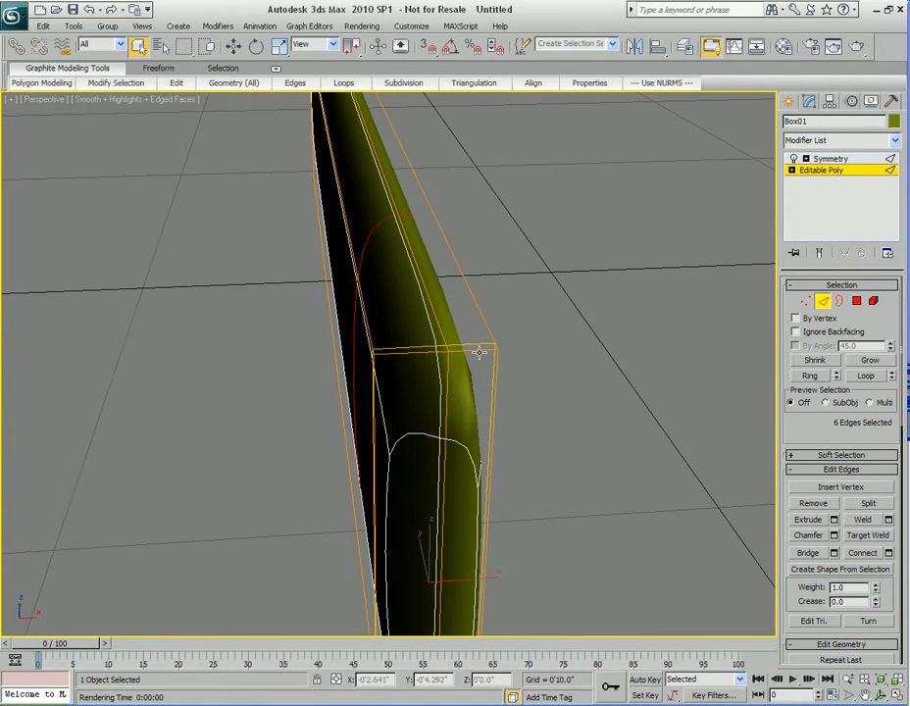
{"action": "right_click", "coordinate": [431, 326]}
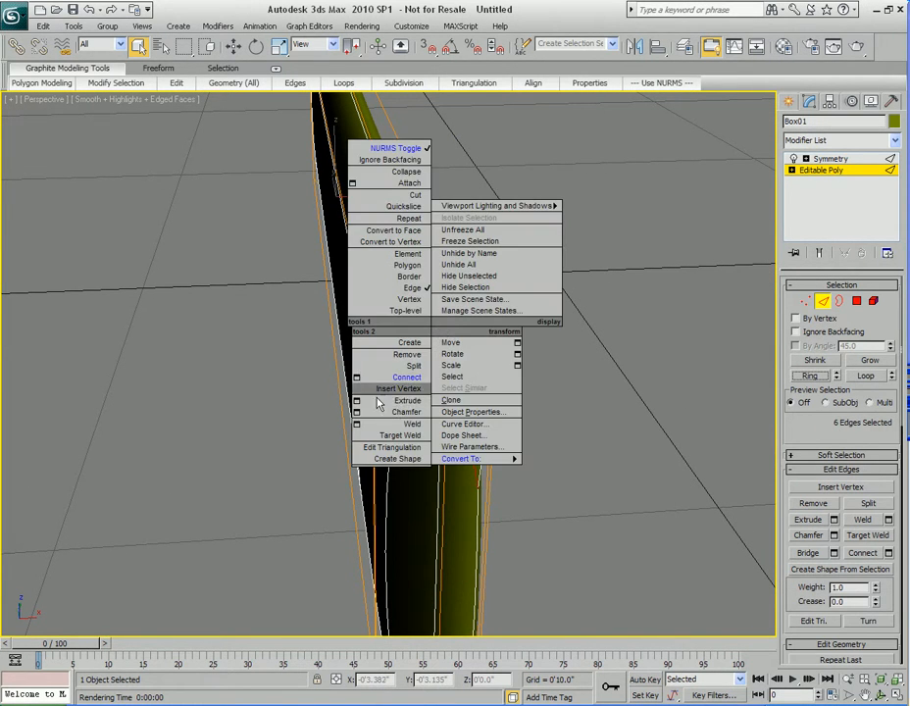
{"action": "left_click", "coordinate": [355, 376]}
{"action": "left_click_drag", "start_coordinate": [513, 296], "coordinate": [702, 290]}
{"action": "left_click_drag", "start_coordinate": [751, 346], "coordinate": [746, 614]}
{"action": "left_click", "coordinate": [664, 383]}
Render the whole panel in perspective to check the tightened back edge, and close the render.
{"action": "mouse_move", "coordinate": [421, 404]}
{"action": "middle_mouse_down", "text": "alt"}
{"action": "mouse_move", "coordinate": [522, 407]}
{"action": "mouse_move", "coordinate": [409, 401]}
{"action": "middle_mouse_up", "text": "alt"}
{"action": "scroll", "coordinate": [410, 402], "scroll_direction": "down", "scroll_amount": 3}
{"action": "key", "text": "shift+q"}
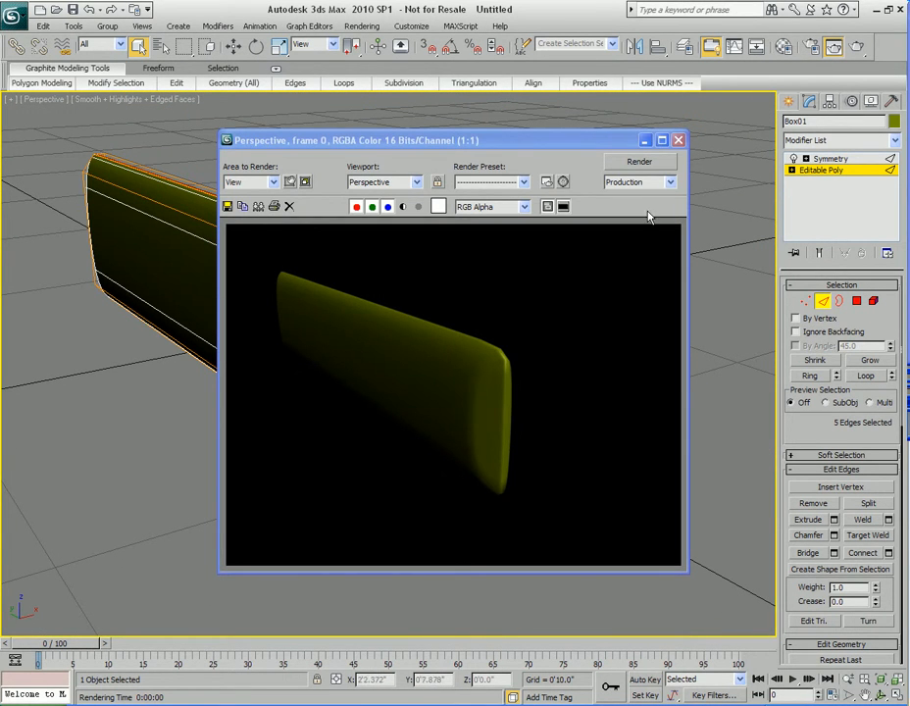
{"action": "left_click", "coordinate": [677, 140]}
Connect the ring of lengthwise edges with one segment at slide 99, right beside the outer end.
{"action": "scroll", "coordinate": [521, 341], "scroll_direction": "up", "scroll_amount": 4}
{"action": "middle_click_drag", "start_coordinate": [504, 334], "coordinate": [392, 307], "text": "alt"}
{"action": "left_click", "coordinate": [388, 292]}
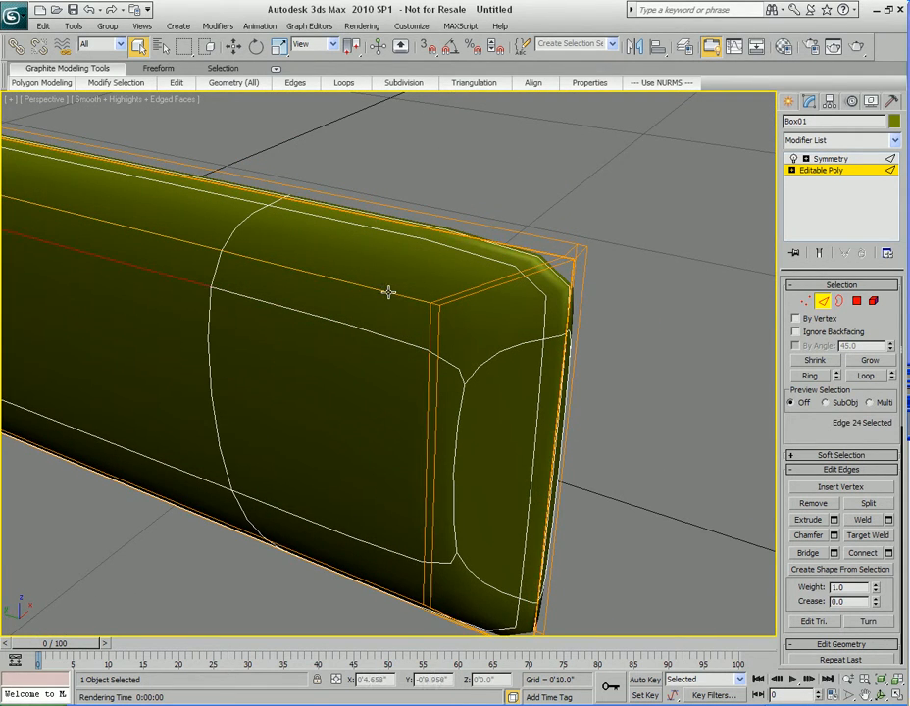
{"action": "left_click", "coordinate": [810, 375]}
{"action": "right_click", "coordinate": [296, 305]}
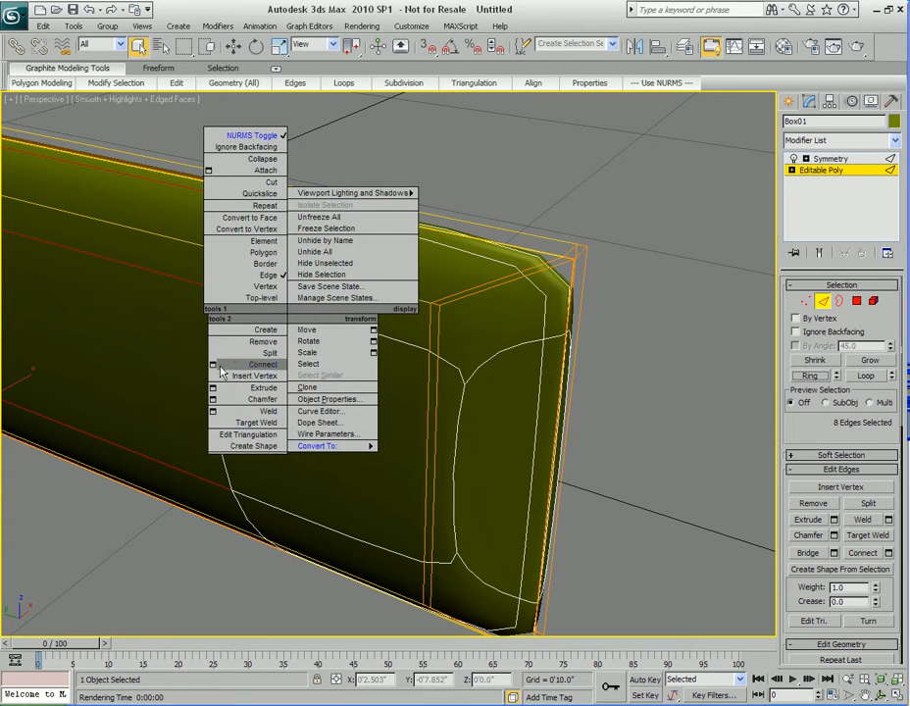
{"action": "left_click", "coordinate": [267, 376]}
{"action": "left_click_drag", "start_coordinate": [504, 300], "coordinate": [580, 336]}
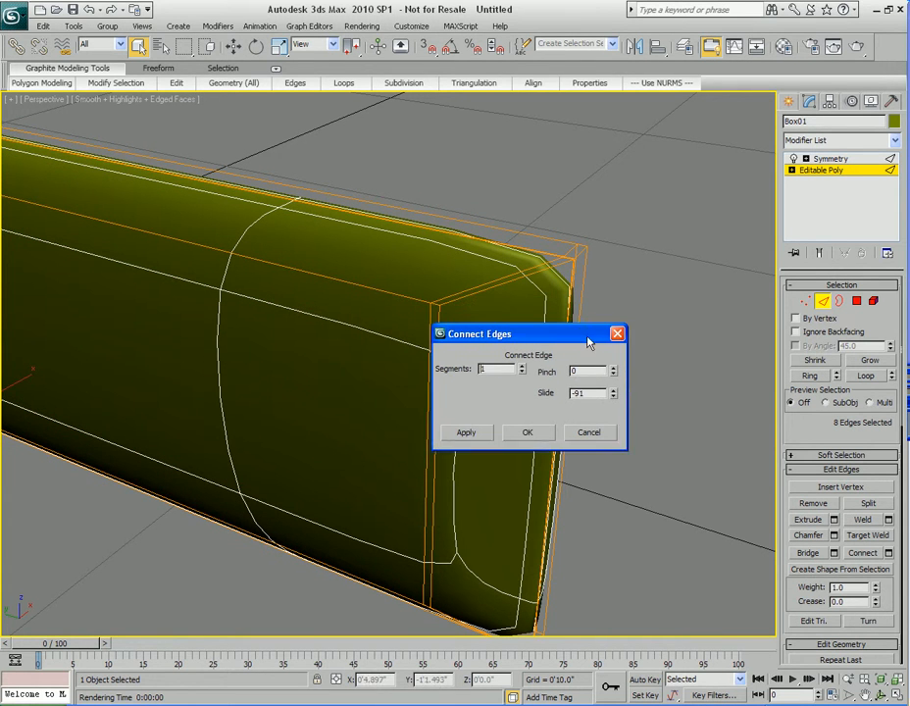
{"action": "left_click_drag", "start_coordinate": [615, 393], "coordinate": [619, 123]}
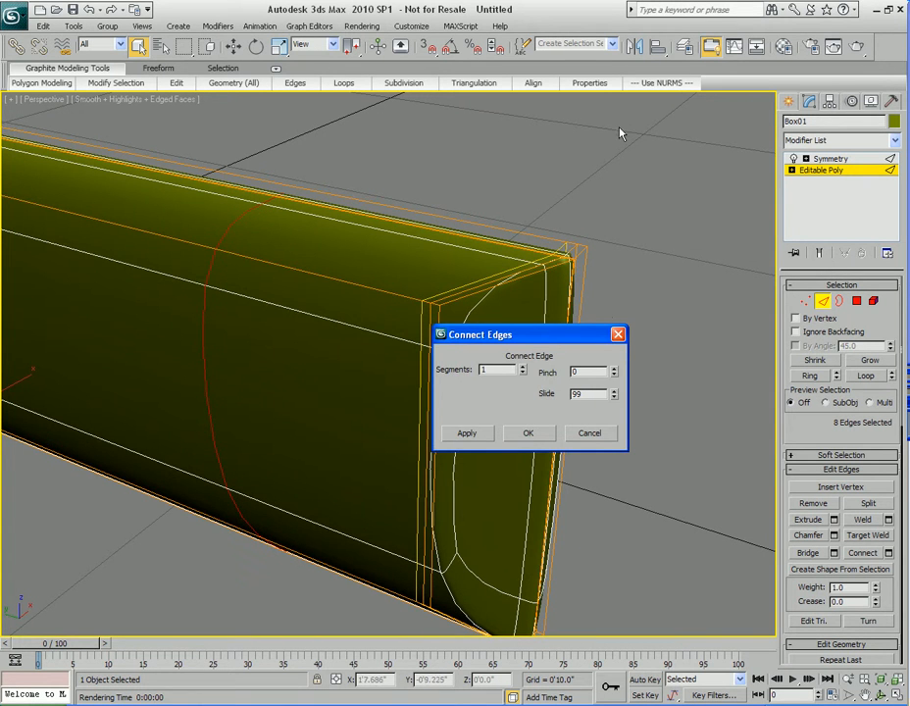
{"action": "left_click", "coordinate": [517, 438]}
Render the panel's outer end to check the sharpened end edge, and close the render.
{"action": "scroll", "coordinate": [514, 447], "scroll_direction": "down", "scroll_amount": 3}
{"action": "middle_click_drag", "start_coordinate": [513, 447], "coordinate": [492, 417]}
{"action": "key", "text": "shift+q"}
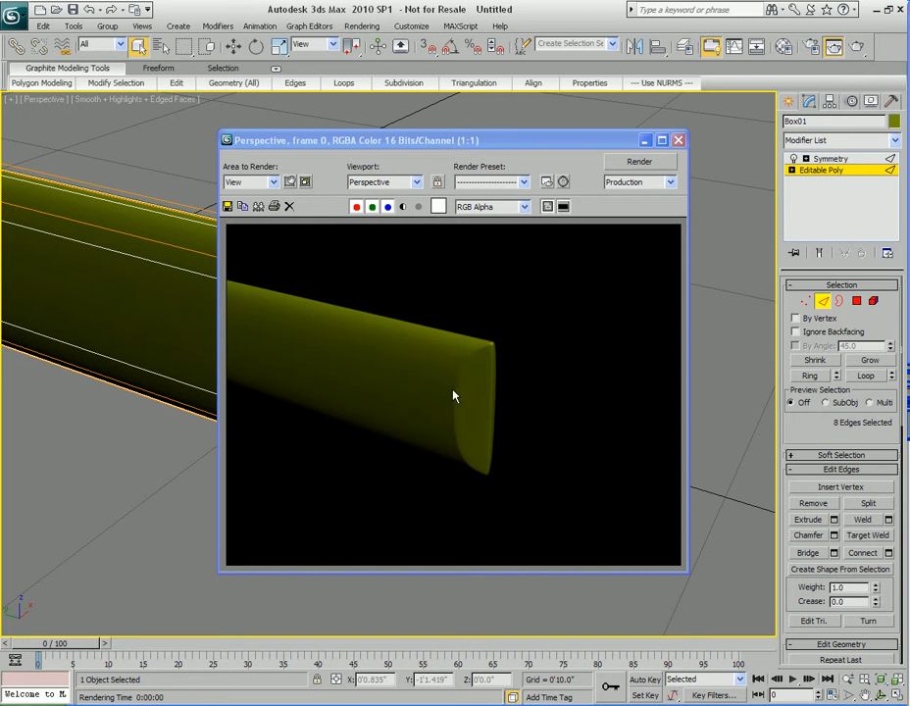
{"action": "left_click", "coordinate": [678, 140]}
Move the new loop's vertical front edge inward along Y to about -1'1.5", and render the view.
{"action": "mouse_move", "coordinate": [455, 400]}
{"action": "middle_mouse_down"}
{"action": "mouse_move", "coordinate": [478, 420]}
{"action": "mouse_move", "coordinate": [462, 385]}
{"action": "middle_mouse_up"}
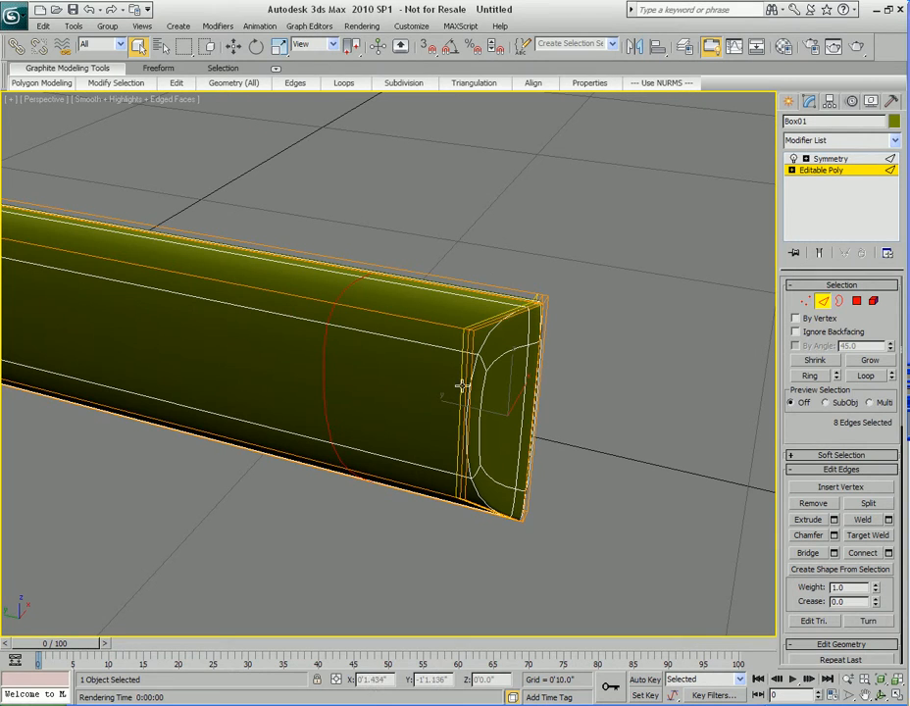
{"action": "left_click", "coordinate": [459, 377]}
{"action": "key", "text": "w"}
{"action": "left_click_drag", "start_coordinate": [416, 409], "coordinate": [305, 392]}
{"action": "key", "text": "shift+q"}
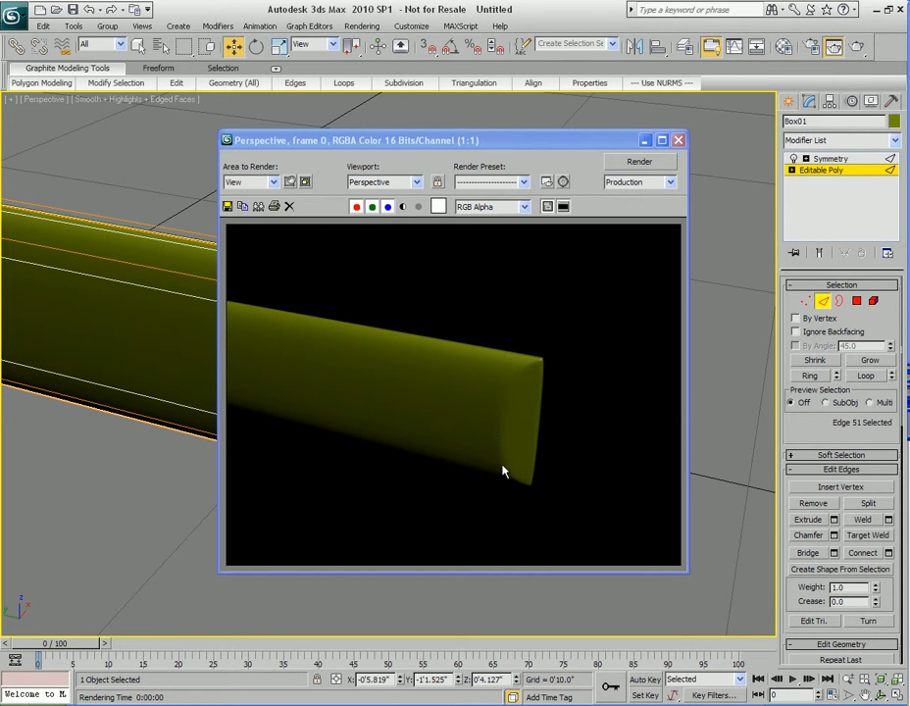
Move the outermost vertical edge of the front face to about -1'3.9" in Y, and render the corner.
{"action": "scroll", "coordinate": [487, 404], "scroll_direction": "up", "scroll_amount": 3}
{"action": "middle_click_drag", "start_coordinate": [487, 404], "coordinate": [400, 420]}
{"action": "key", "text": "q"}
{"action": "left_click", "coordinate": [385, 402]}
{"action": "left_click", "coordinate": [407, 423]}
{"action": "key", "text": "w"}
{"action": "mouse_move", "coordinate": [382, 444]}
{"action": "left_mouse_down"}
{"action": "mouse_move", "coordinate": [348, 443]}
{"action": "mouse_move", "coordinate": [377, 450]}
{"action": "left_mouse_up"}
{"action": "key", "text": "shift+q"}
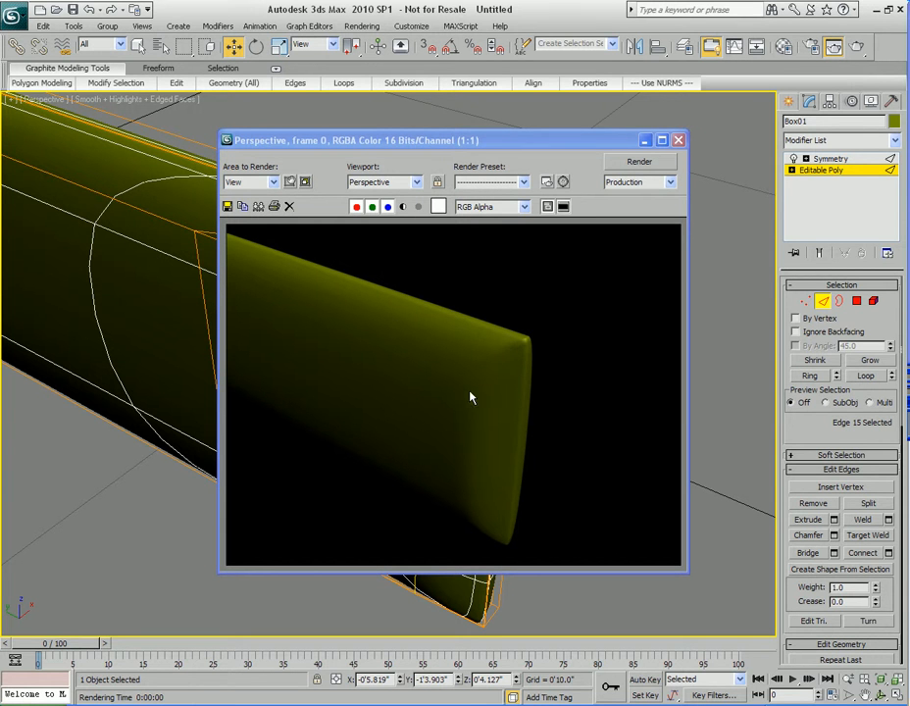
{"action": "left_click", "coordinate": [677, 142]}
Render the panel from a low angle to check its outer end, and close the render.
{"action": "middle_click_drag", "start_coordinate": [416, 463], "coordinate": [392, 436], "text": "alt"}
{"action": "key", "text": "q"}
{"action": "key", "text": "shift+q"}
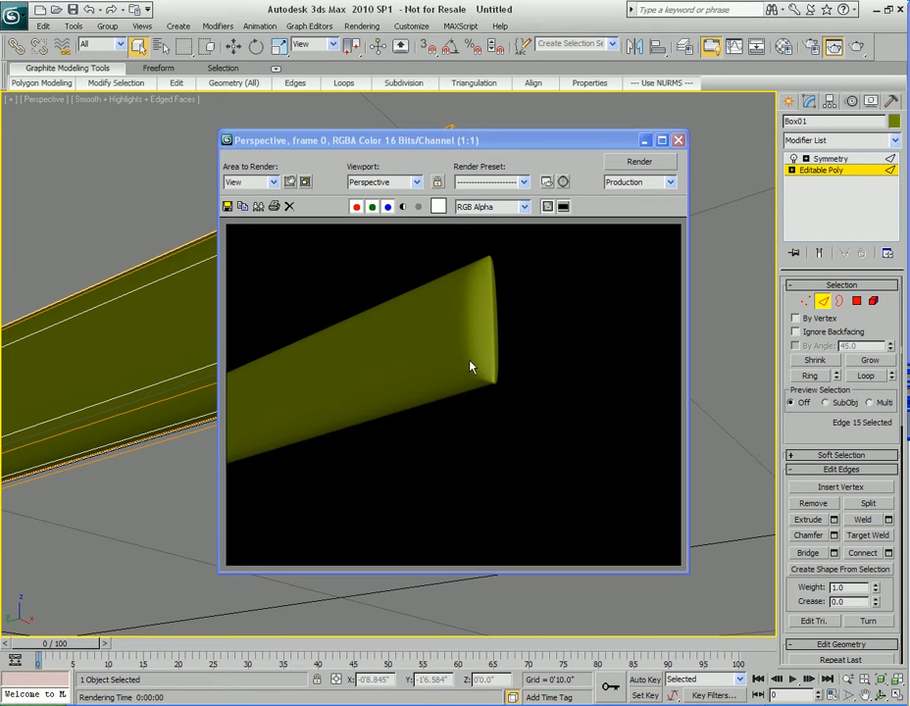
{"action": "left_click", "coordinate": [676, 140]}
Undo the collapse of the modifier stack and return to the base Editable Poly level with the end result display off.
{"action": "middle_click_drag", "start_coordinate": [686, 148], "coordinate": [442, 435], "text": "alt"}
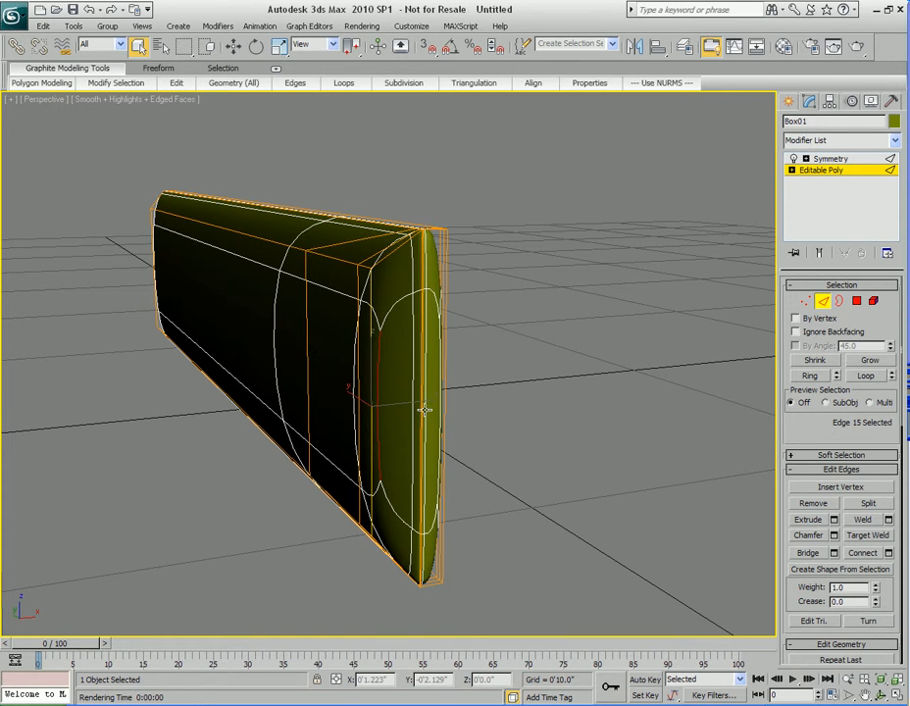
{"action": "left_click", "coordinate": [811, 376]}
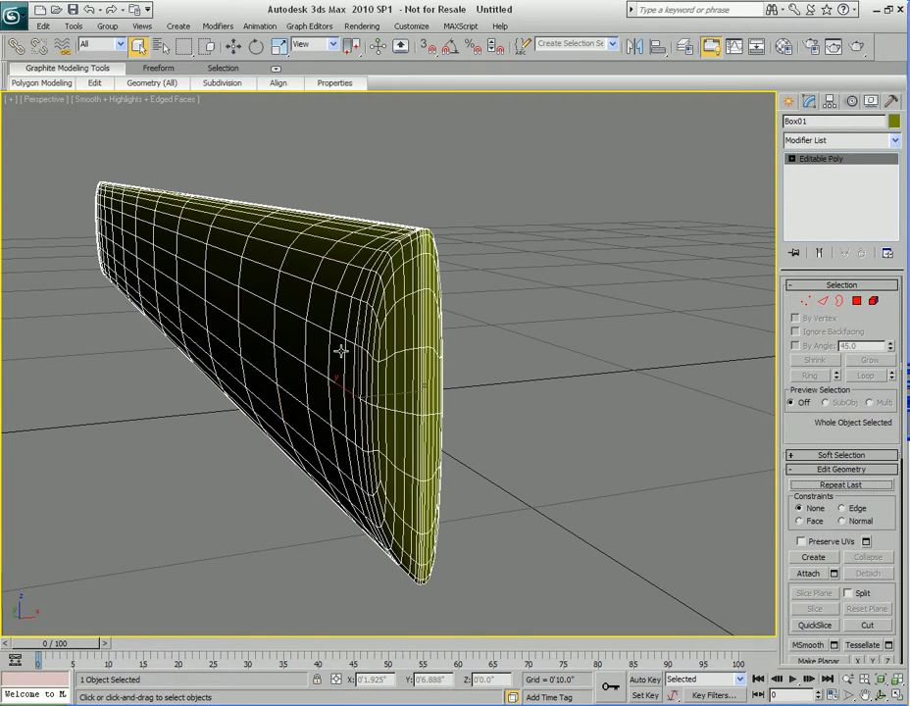
{"action": "mouse_move", "coordinate": [421, 440]}
{"action": "middle_mouse_down"}
{"action": "mouse_move", "coordinate": [426, 432]}
{"action": "mouse_move", "coordinate": [422, 445]}
{"action": "middle_mouse_up"}
{"action": "key", "text": "ctrl+z"}
{"action": "left_click", "coordinate": [819, 171]}
{"action": "left_click", "coordinate": [819, 252]}
Connect the ring of vertical edges around the panel with one segment at slide 0, through mid-height.
{"action": "middle_click_drag", "start_coordinate": [326, 441], "coordinate": [345, 423]}
{"action": "key", "text": "2"}
{"action": "right_click", "coordinate": [349, 330]}
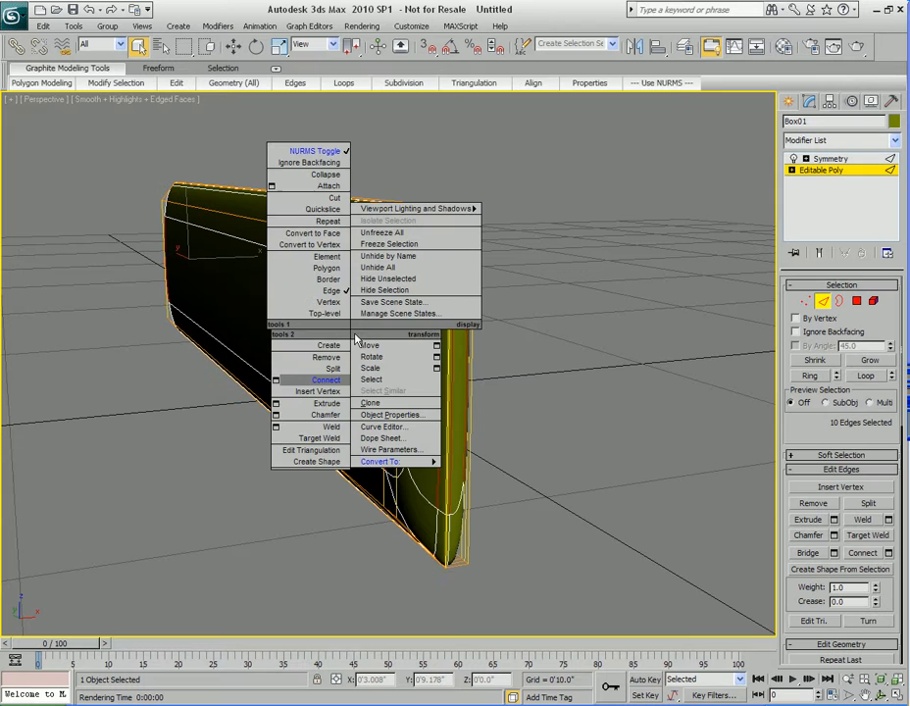
{"action": "left_click", "coordinate": [275, 381]}
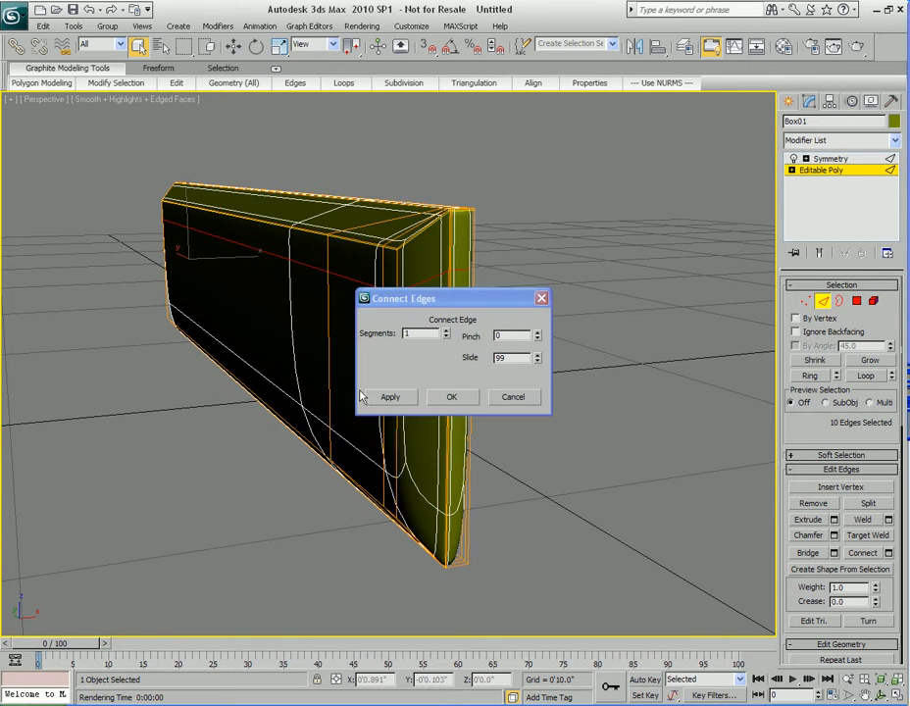
{"action": "double_click", "coordinate": [520, 358]}
{"action": "type", "text": "2"}
{"action": "key", "text": "Tab"}
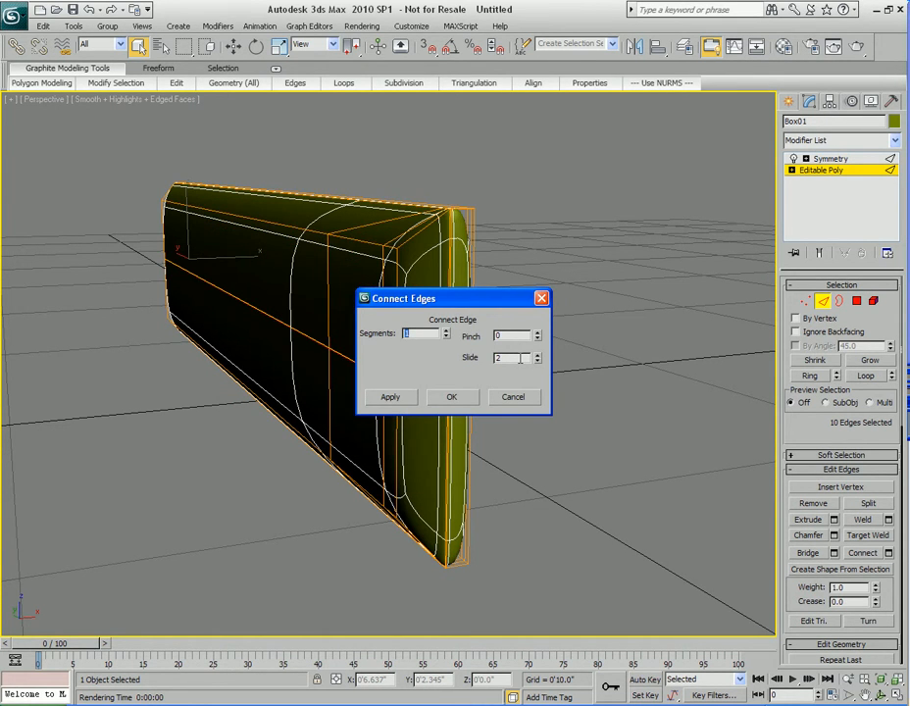
{"action": "type", "text": "0"}
{"action": "key", "text": "Tab"}
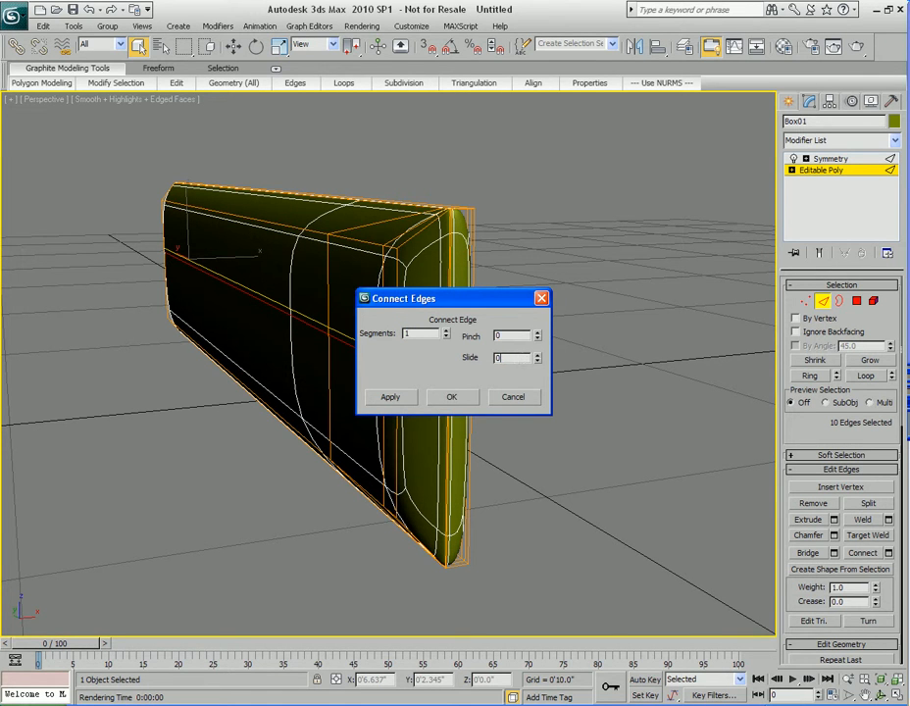
{"action": "left_click", "coordinate": [450, 396]}
Move the two mid-height edges on the front face outward along X to about -0'6", bulging the panel.
{"action": "middle_click_drag", "start_coordinate": [396, 415], "coordinate": [370, 408], "text": "alt"}
{"action": "left_click", "coordinate": [311, 351]}
{"action": "left_click", "coordinate": [382, 390], "text": "ctrl"}
{"action": "key", "text": "w"}
{"action": "left_click_drag", "start_coordinate": [395, 340], "coordinate": [386, 341]}
Render the bulged panel in perspective, including a closer view framing its full length.
{"action": "key", "text": "shift+q"}
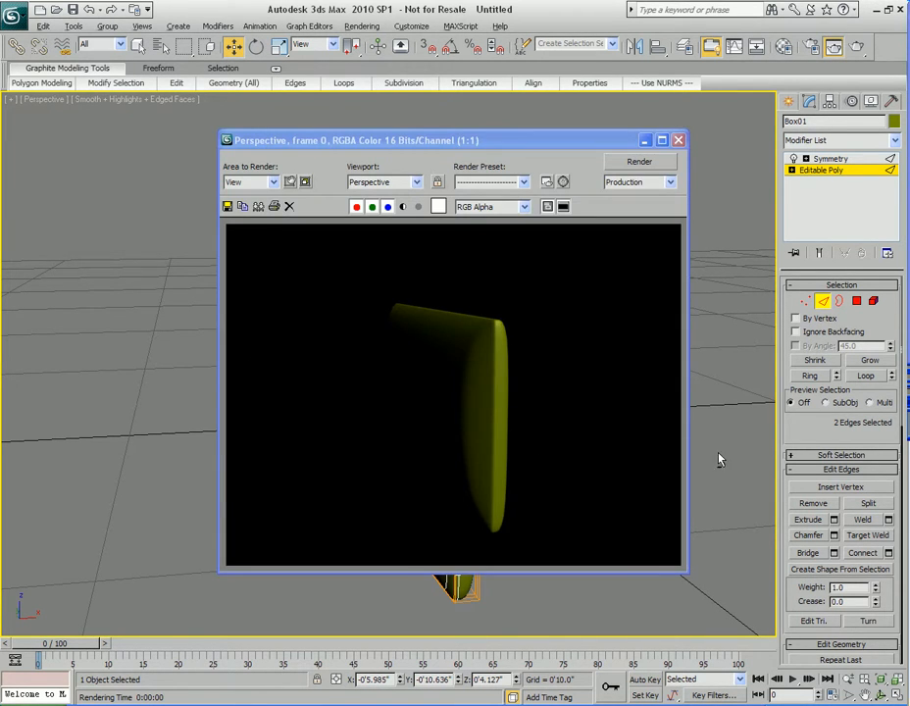
{"action": "scroll", "coordinate": [751, 459], "scroll_direction": "up", "scroll_amount": 5}
{"action": "key", "text": "shift+q"}
{"action": "middle_click_drag", "start_coordinate": [735, 397], "coordinate": [572, 395]}
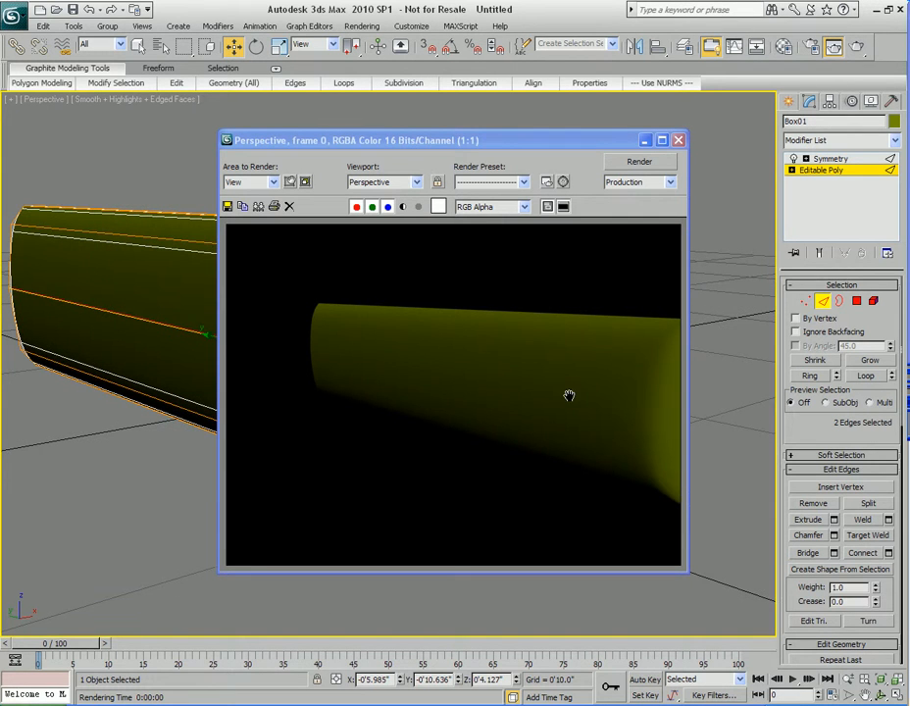
{"action": "key", "text": "shift+q"}
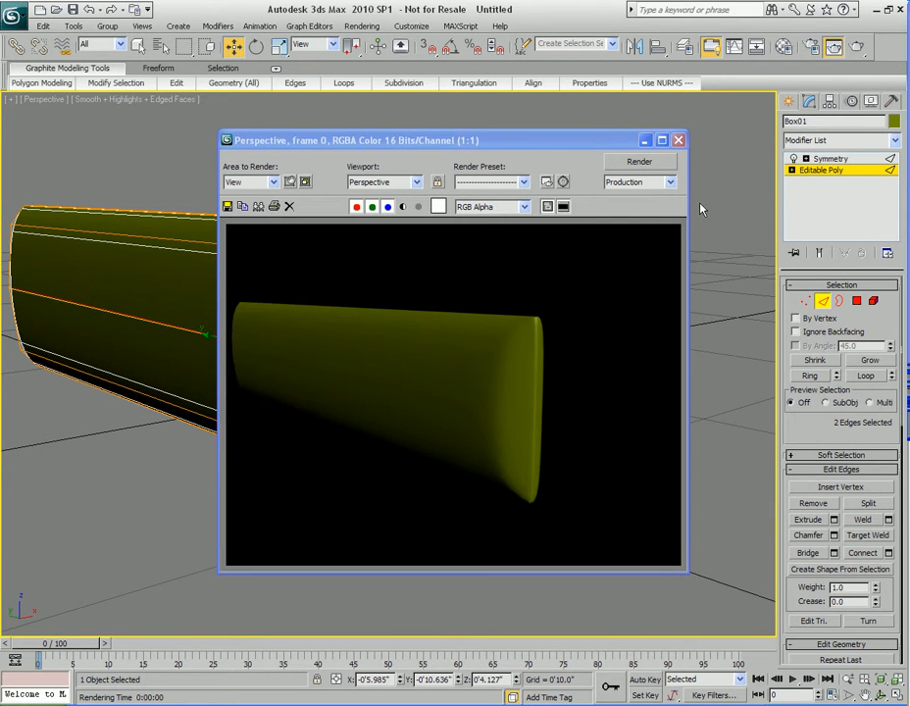
Inspect the bulged panel's corner and full length from several angles and render it again.
{"action": "left_click", "coordinate": [678, 140]}
{"action": "middle_click_drag", "start_coordinate": [518, 349], "coordinate": [300, 463], "text": "alt"}
{"action": "key", "text": "q"}
{"action": "scroll", "coordinate": [300, 520], "scroll_direction": "up", "scroll_amount": 5}
{"action": "mouse_move", "coordinate": [408, 451]}
{"action": "middle_mouse_down", "text": "alt"}
{"action": "mouse_move", "coordinate": [396, 448]}
{"action": "mouse_move", "coordinate": [489, 449]}
{"action": "mouse_move", "coordinate": [407, 437]}
{"action": "middle_mouse_up", "text": "alt"}
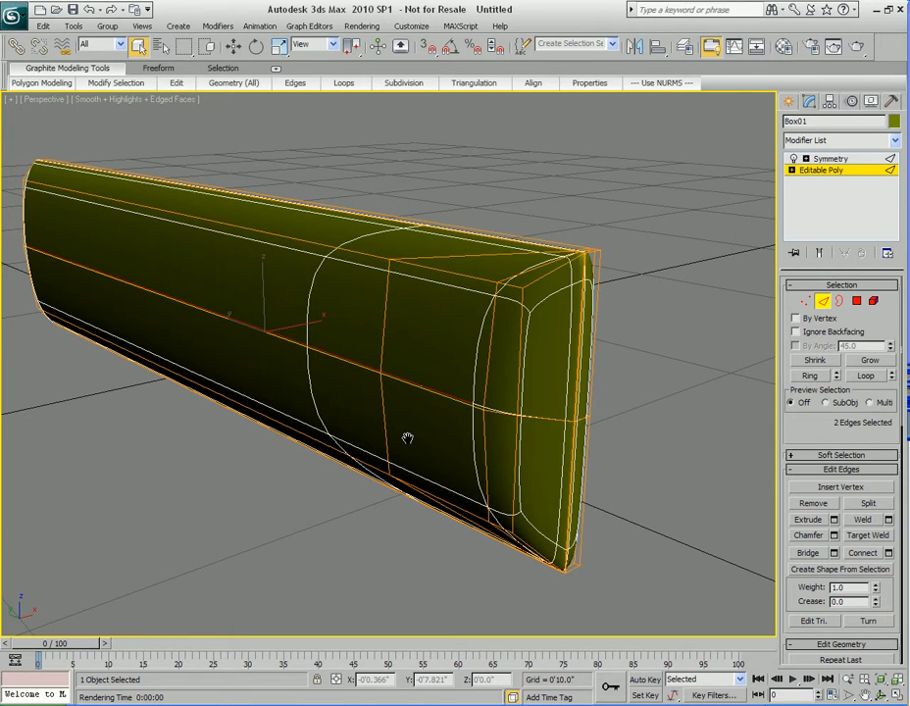
{"action": "scroll", "coordinate": [410, 445], "scroll_direction": "down", "scroll_amount": 5}
{"action": "scroll", "coordinate": [421, 489], "scroll_direction": "up", "scroll_amount": 4}
{"action": "middle_click_drag", "start_coordinate": [384, 486], "coordinate": [408, 457]}
{"action": "key", "text": "shift+q"}
{"action": "left_click", "coordinate": [677, 139]}
{"action": "middle_click_drag", "start_coordinate": [552, 454], "coordinate": [509, 487], "text": "alt"}
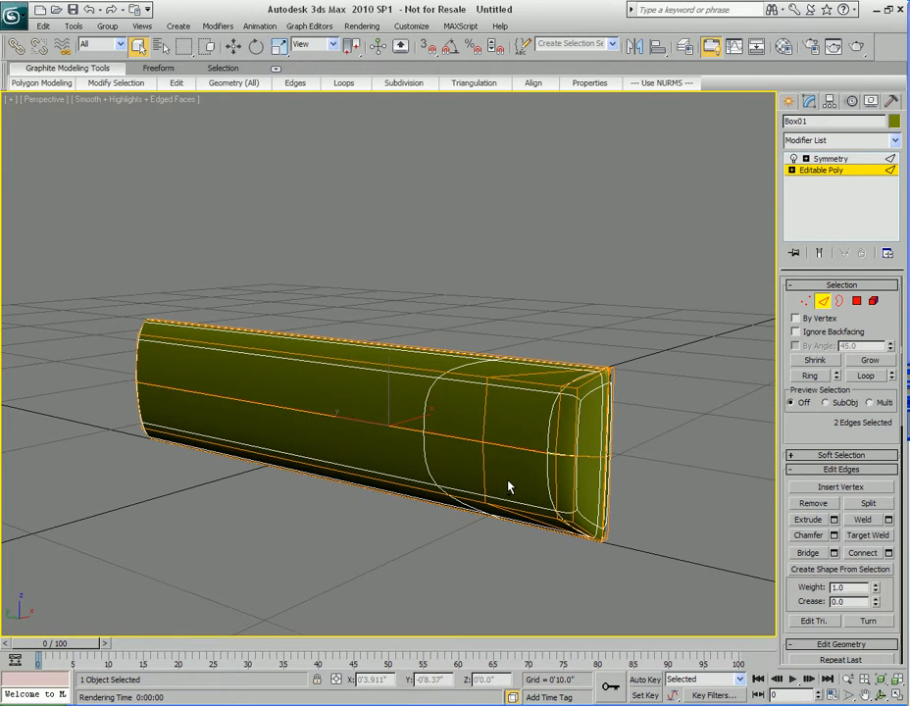
Clone the whole panel element upward along Z as a new element placed just above the original.
{"action": "key", "text": "2"}
{"action": "middle_click_drag", "start_coordinate": [508, 438], "coordinate": [478, 458]}
{"action": "key", "text": "2"}
{"action": "key", "text": "5"}
{"action": "left_click", "coordinate": [507, 475]}
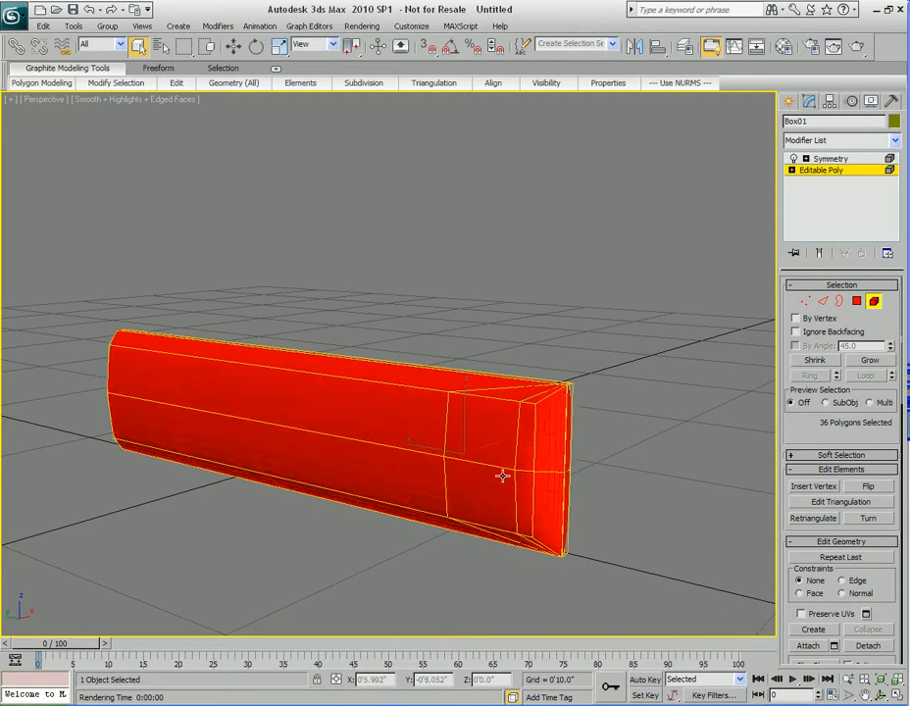
{"action": "middle_click_drag", "start_coordinate": [506, 475], "coordinate": [498, 457], "text": "alt"}
{"action": "key", "text": "w"}
{"action": "left_click_drag", "start_coordinate": [472, 391], "coordinate": [465, 216], "text": "shift"}
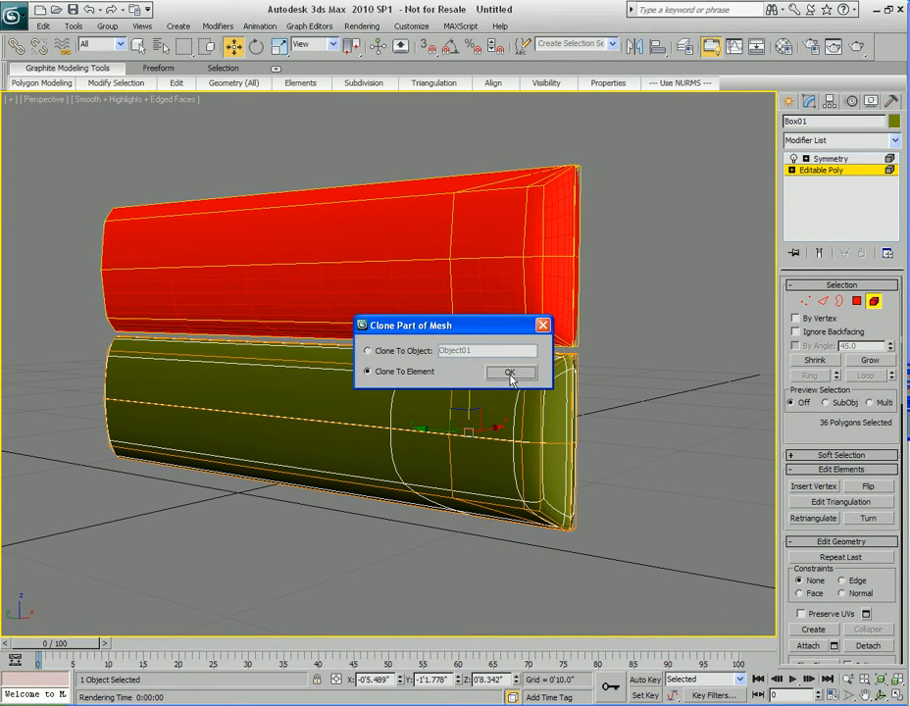
{"action": "left_click", "coordinate": [510, 375]}
{"action": "mouse_move", "coordinate": [501, 386]}
{"action": "middle_mouse_down", "text": "alt"}
{"action": "mouse_move", "coordinate": [487, 483]}
{"action": "mouse_move", "coordinate": [501, 482]}
{"action": "middle_mouse_up", "text": "alt"}
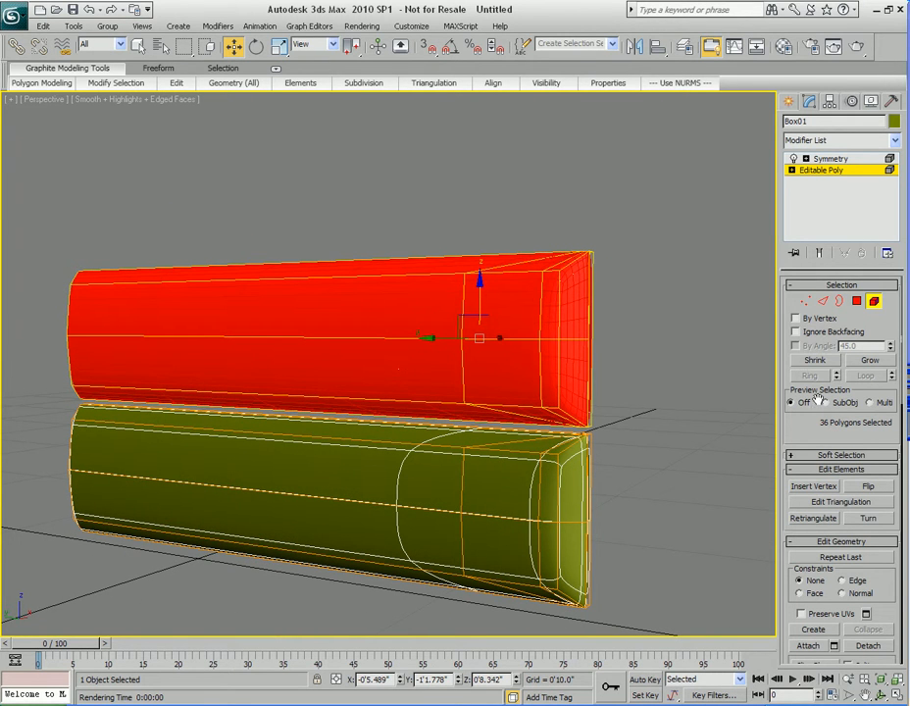
Scale the upper copy down vertically to match the sofa reference's narrow band and lower it to about Z 0'7".
{"action": "left_click_drag", "start_coordinate": [874, 65], "coordinate": [734, 24]}
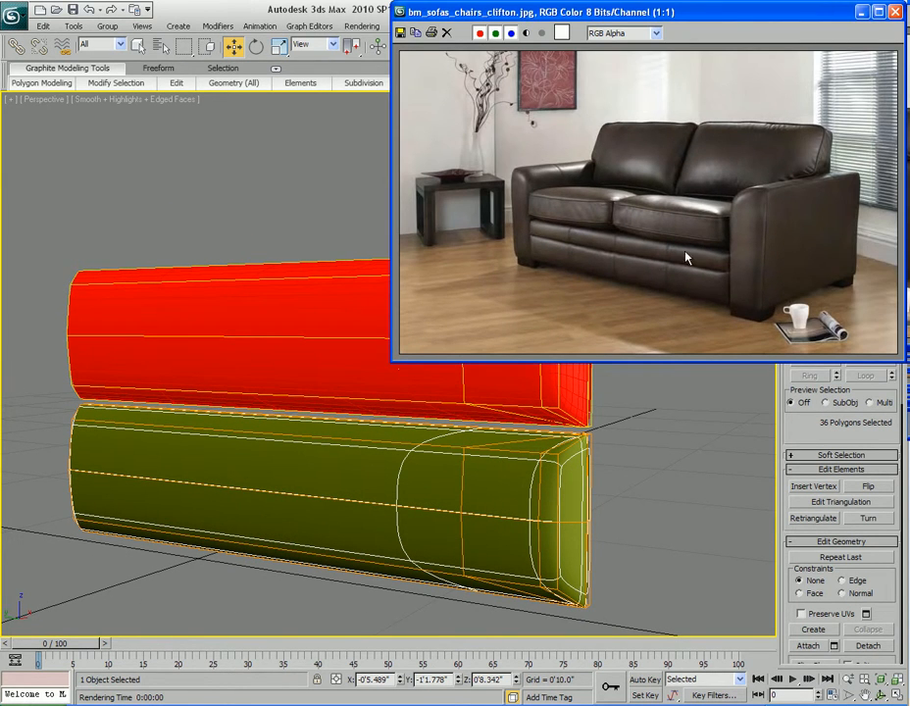
{"action": "middle_click_drag", "start_coordinate": [548, 455], "coordinate": [429, 438], "text": "alt"}
{"action": "key", "text": "r"}
{"action": "left_click_drag", "start_coordinate": [366, 264], "coordinate": [363, 341]}
{"action": "key", "text": "w"}
{"action": "left_click_drag", "start_coordinate": [364, 287], "coordinate": [364, 323]}
{"action": "middle_click_drag", "start_coordinate": [363, 324], "coordinate": [378, 439], "text": "alt"}
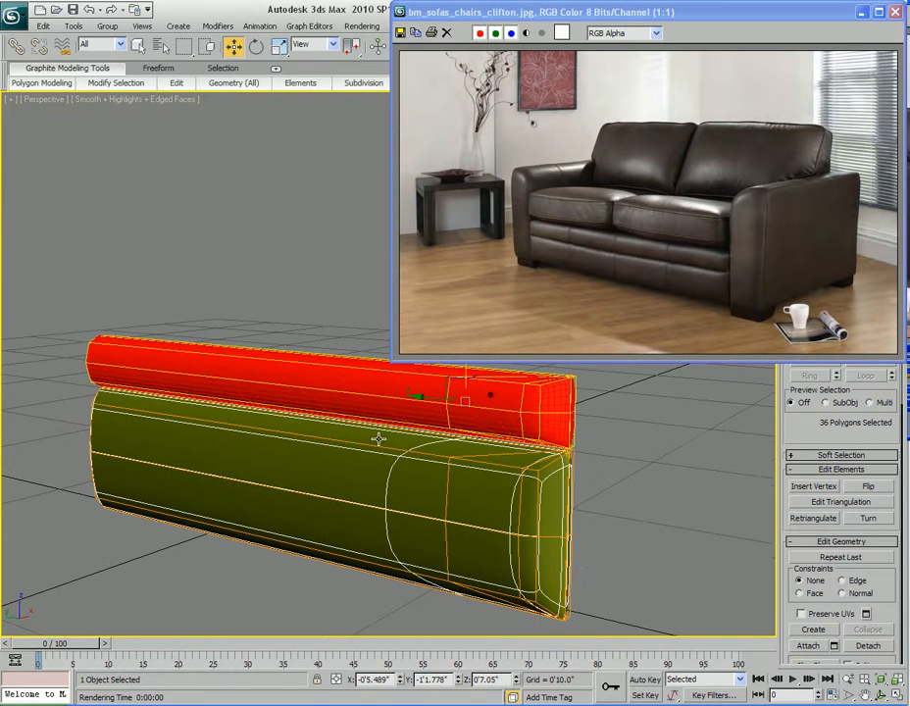
Lower the upper band about 0.09" in the front view until it meets the lower panel's upper edge.
{"action": "middle_click_drag", "start_coordinate": [474, 427], "coordinate": [320, 461], "text": "alt"}
{"action": "key", "text": "f"}
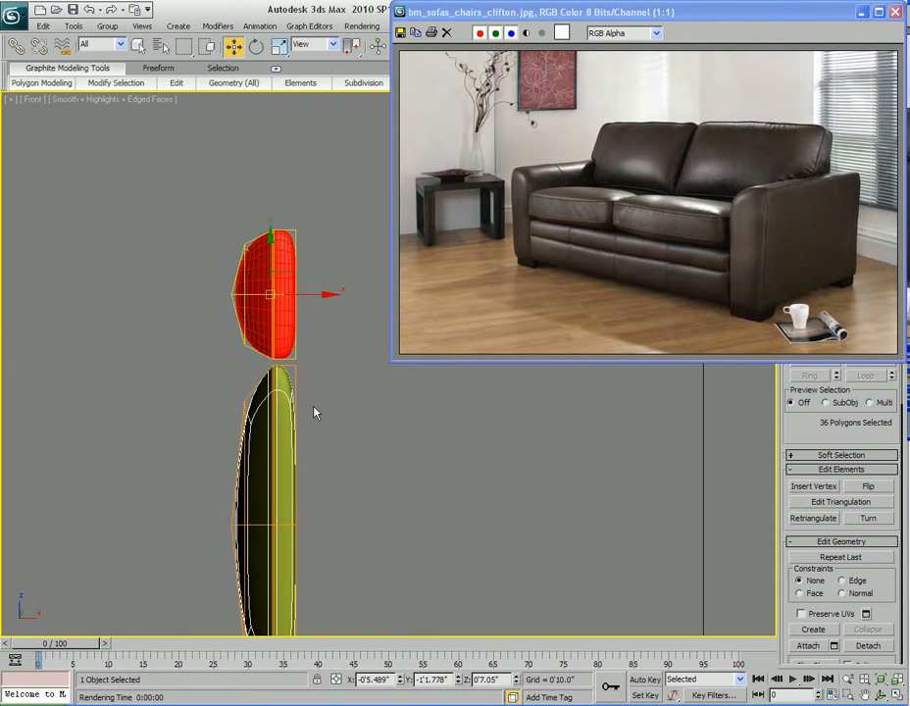
{"action": "scroll", "coordinate": [320, 431], "scroll_direction": "up", "scroll_amount": 3}
{"action": "middle_click_drag", "start_coordinate": [284, 344], "coordinate": [322, 353]}
{"action": "left_click_drag", "start_coordinate": [209, 199], "coordinate": [206, 212]}
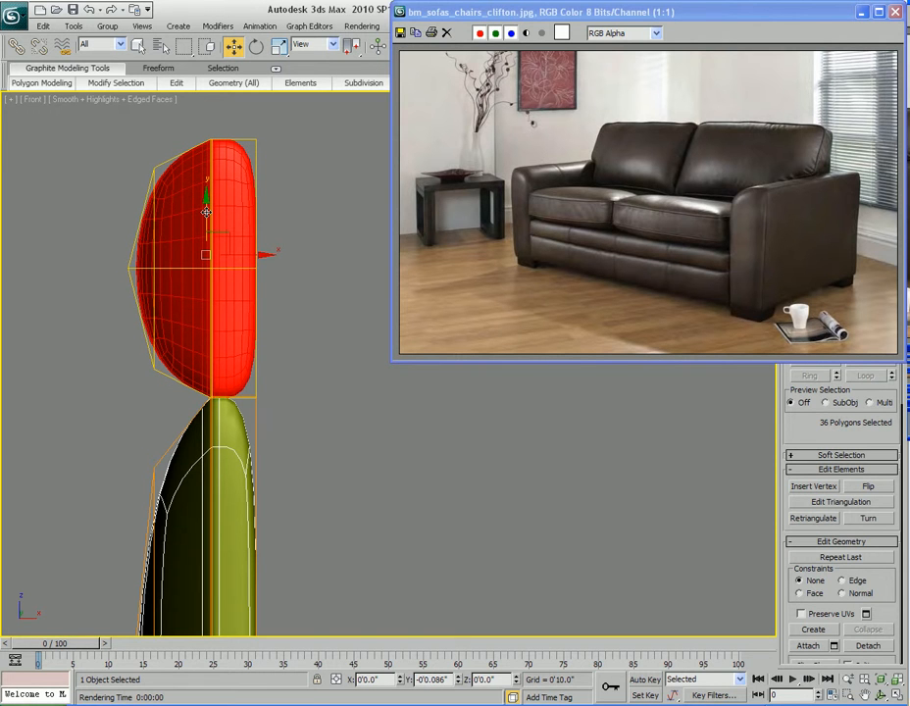
{"action": "middle_click_drag", "start_coordinate": [368, 475], "coordinate": [373, 470]}
{"action": "key", "text": "q"}
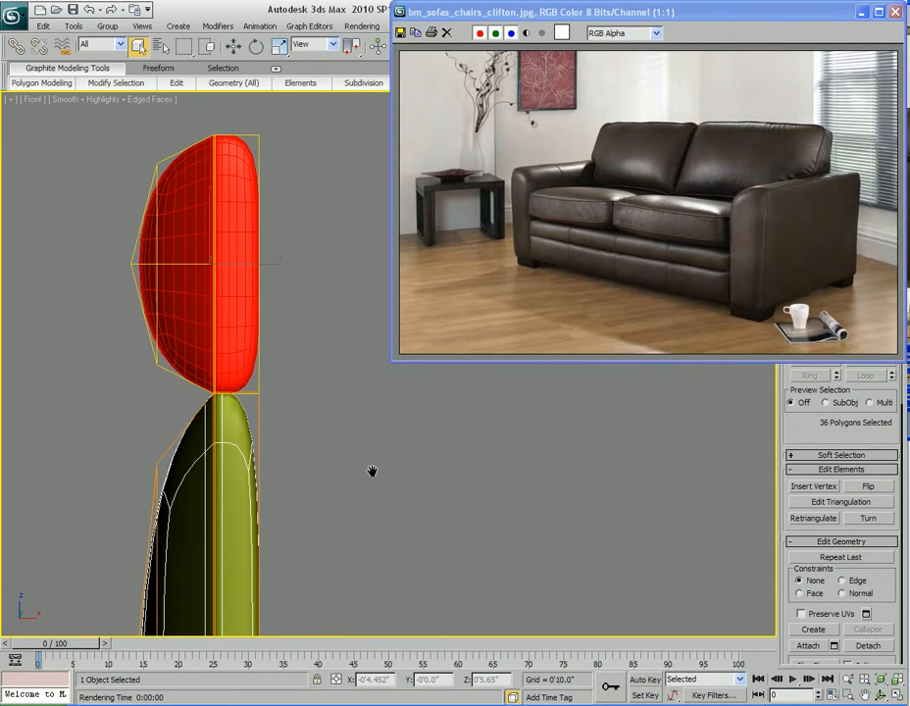
Render the two stacked panels in perspective and compare them from several angles with the sofa reference image.
{"action": "key", "text": "p"}
{"action": "middle_click_drag", "start_coordinate": [335, 439], "coordinate": [380, 445], "text": "alt"}
{"action": "key", "text": "shift+q"}
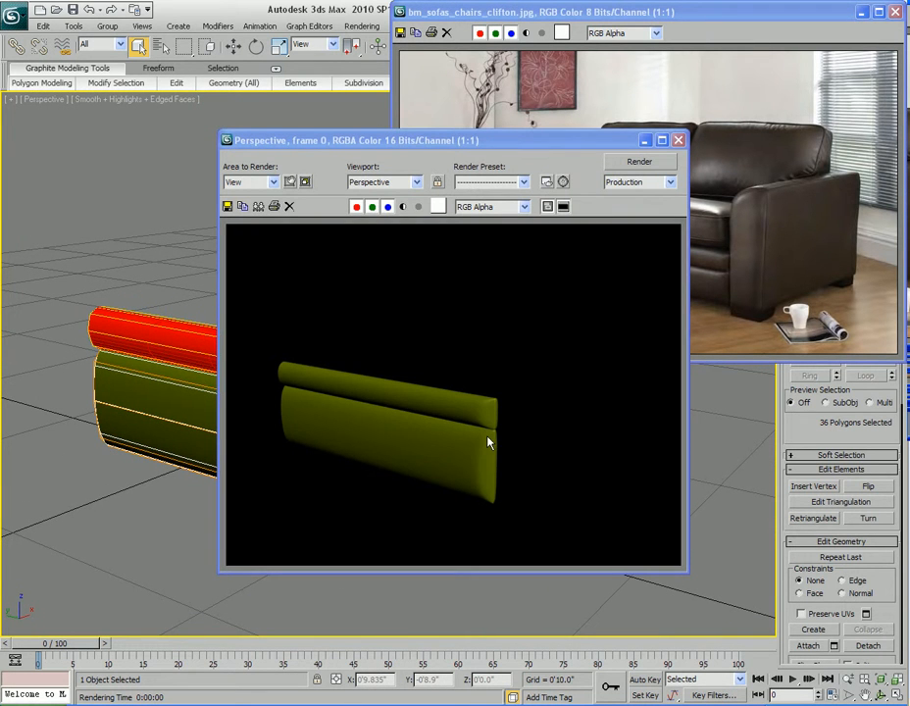
{"action": "left_click", "coordinate": [678, 142]}
{"action": "middle_click_drag", "start_coordinate": [433, 506], "coordinate": [371, 511], "text": "alt"}
{"action": "key", "text": "5"}
{"action": "middle_click_drag", "start_coordinate": [460, 483], "coordinate": [533, 424], "text": "alt"}
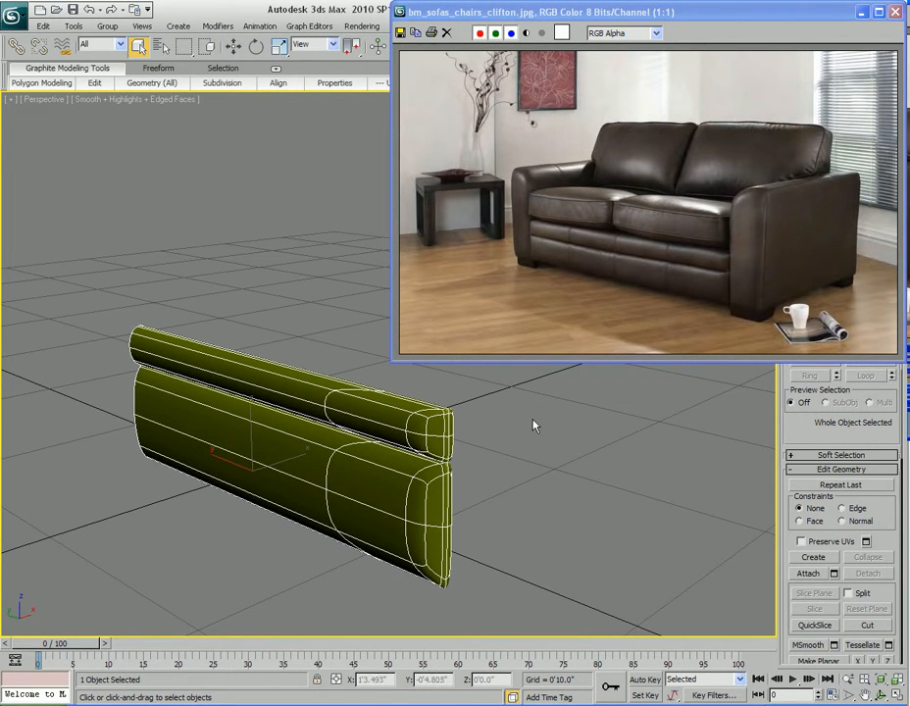
{"action": "middle_click_drag", "start_coordinate": [548, 472], "coordinate": [541, 440], "text": "alt"}
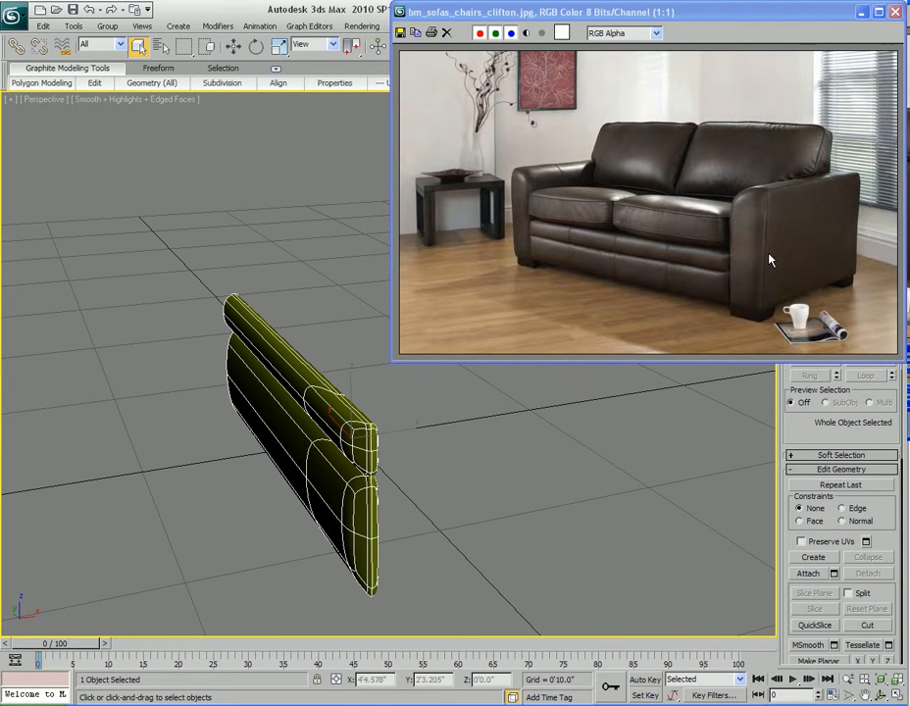
{"action": "middle_click_drag", "start_coordinate": [441, 424], "coordinate": [387, 394], "text": "alt"}
{"action": "scroll", "coordinate": [365, 419], "scroll_direction": "up", "scroll_amount": 2}
Show the full mirrored panels at the Symmetry modifier level and close the reference image.
{"action": "left_click", "coordinate": [343, 392]}
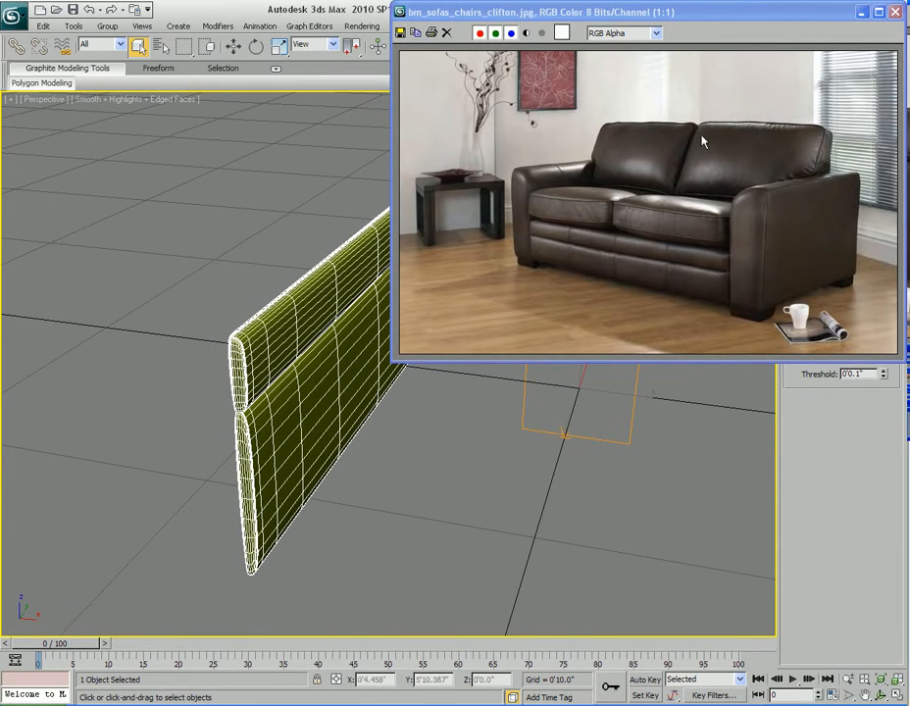
{"action": "left_click_drag", "start_coordinate": [601, 12], "coordinate": [268, 37]}
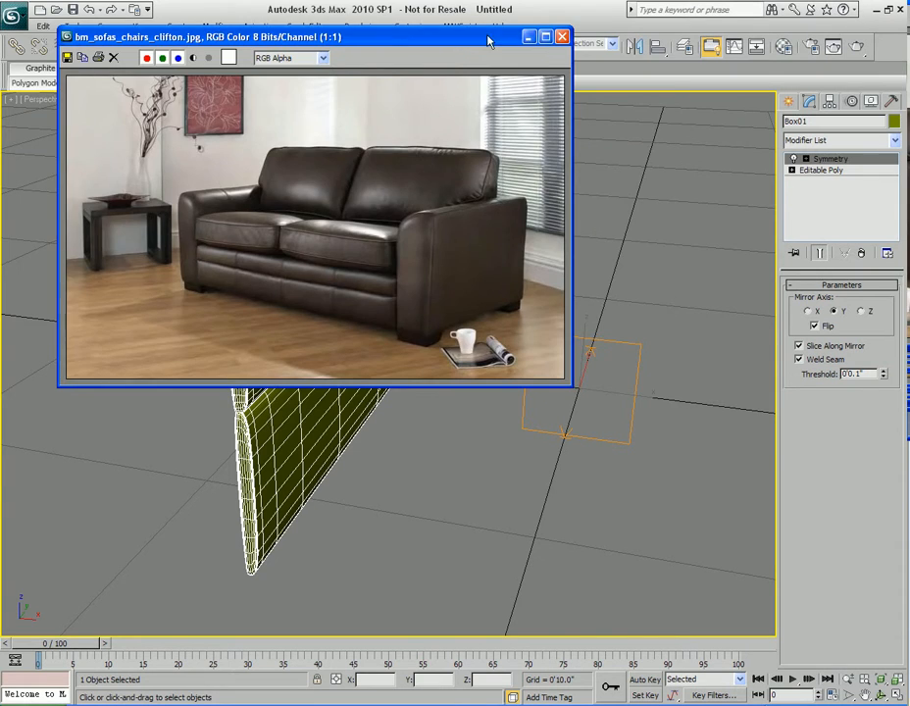
{"action": "left_click", "coordinate": [562, 36]}
{"action": "middle_click_drag", "start_coordinate": [665, 360], "coordinate": [610, 374], "text": "alt"}
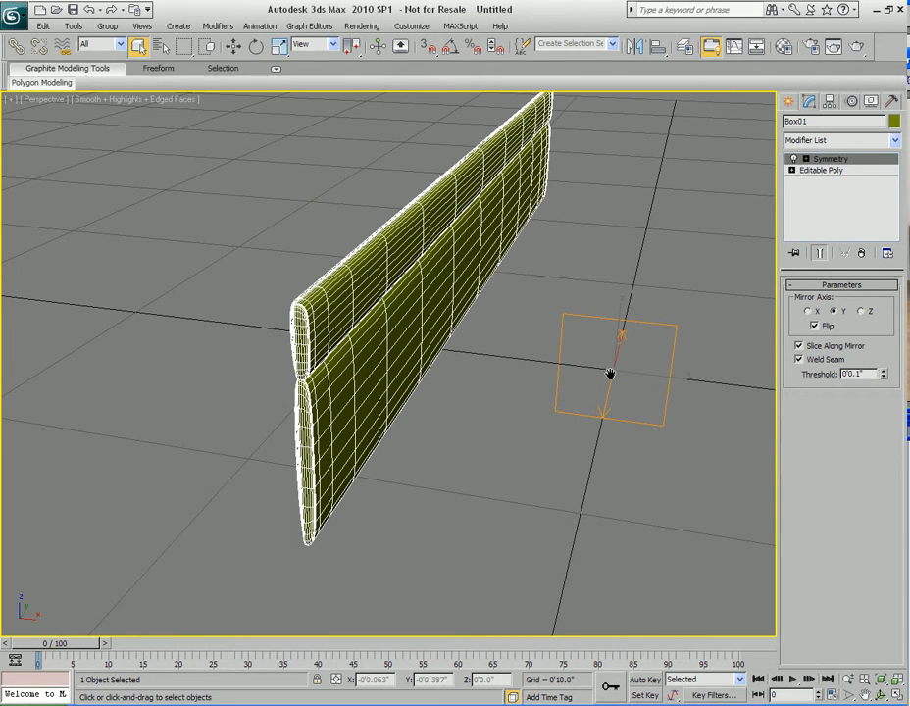
Detach the two large back-face polygons of the lower panel as a clone into a separate object.
{"action": "left_click", "coordinate": [821, 170]}
{"action": "middle_click_drag", "start_coordinate": [493, 345], "coordinate": [465, 410], "text": "alt"}
{"action": "scroll", "coordinate": [541, 406], "scroll_direction": "up", "scroll_amount": 2}
{"action": "key", "text": "4"}
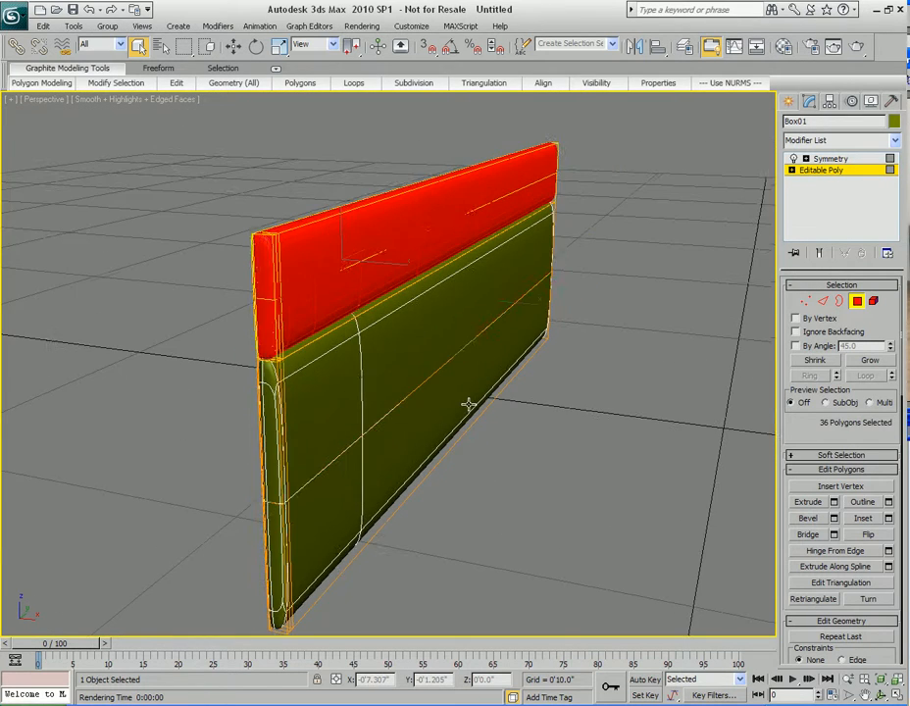
{"action": "left_click", "coordinate": [417, 344]}
{"action": "middle_click_drag", "start_coordinate": [417, 344], "coordinate": [398, 379], "text": "alt"}
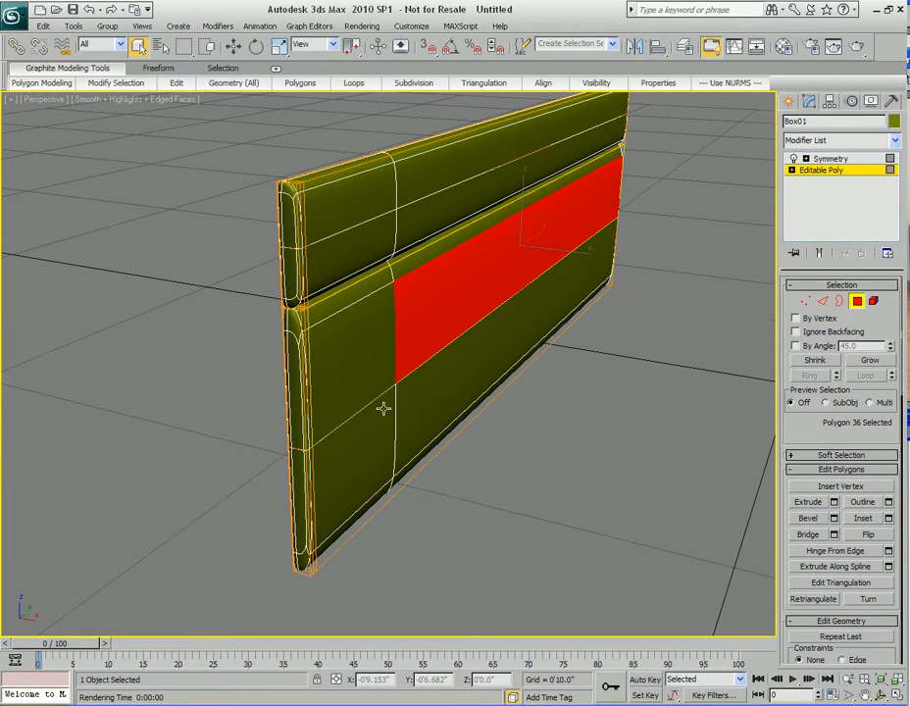
{"action": "left_click", "coordinate": [395, 370]}
{"action": "left_click", "coordinate": [407, 348]}
{"action": "middle_click_drag", "start_coordinate": [455, 372], "coordinate": [493, 380], "text": "alt"}
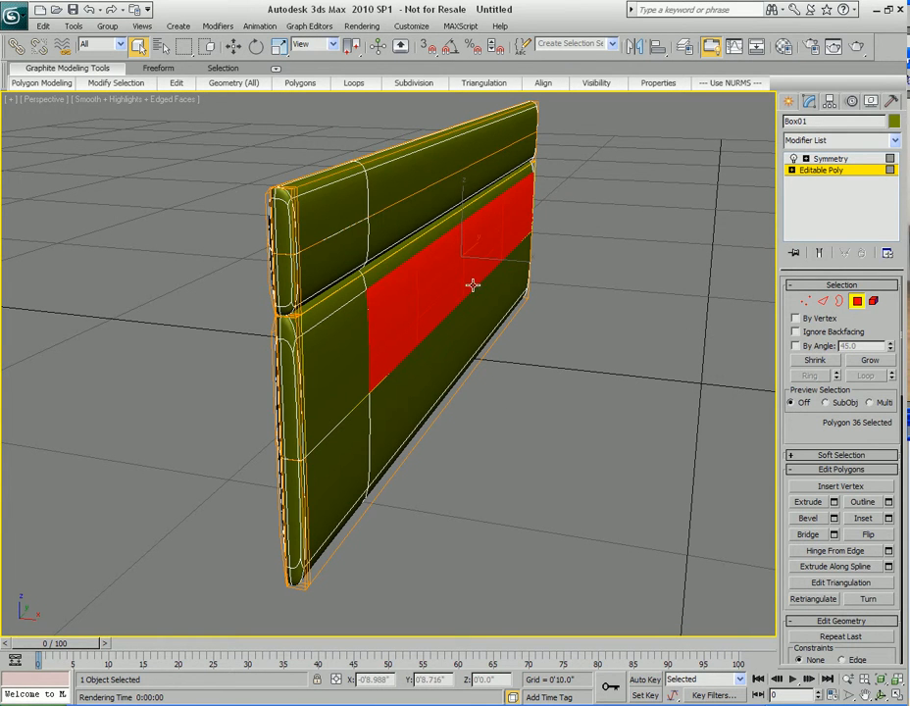
{"action": "left_click", "coordinate": [431, 361], "text": "ctrl"}
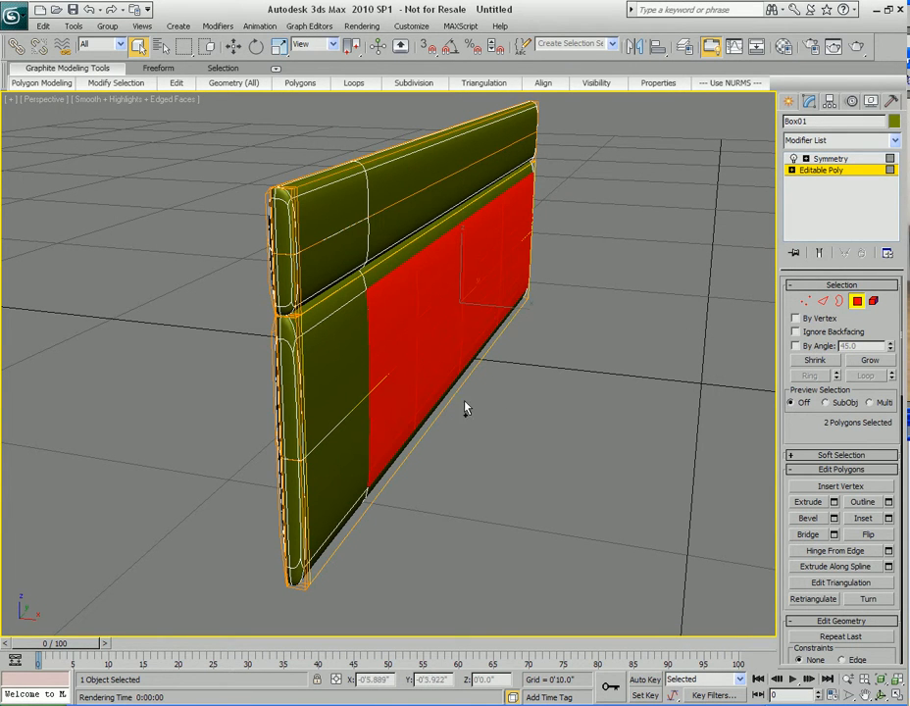
{"action": "left_click", "coordinate": [233, 82]}
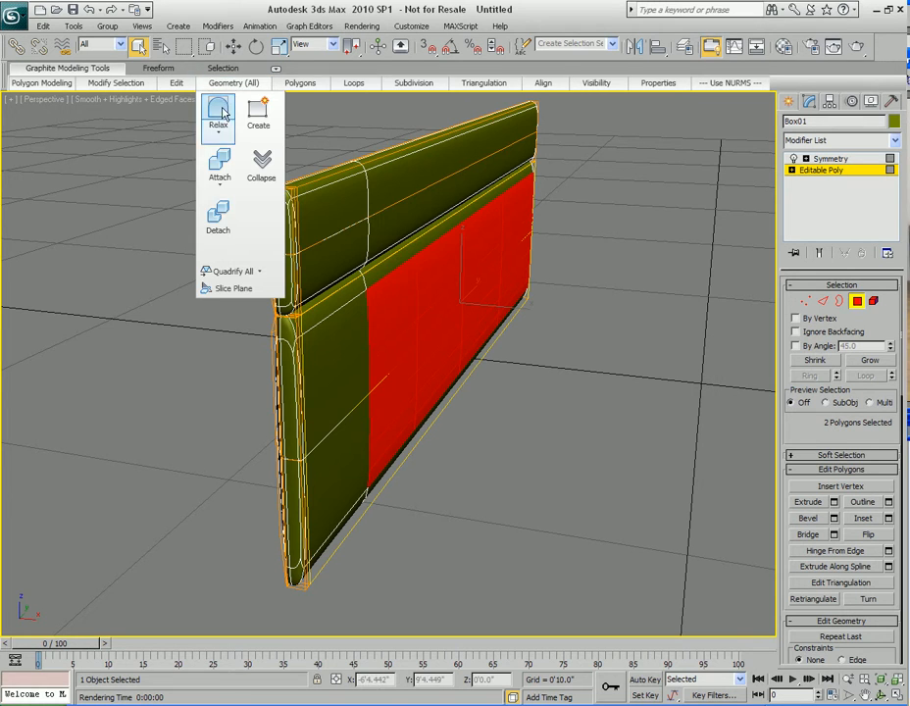
{"action": "left_click", "coordinate": [217, 220]}
{"action": "left_click", "coordinate": [420, 381]}
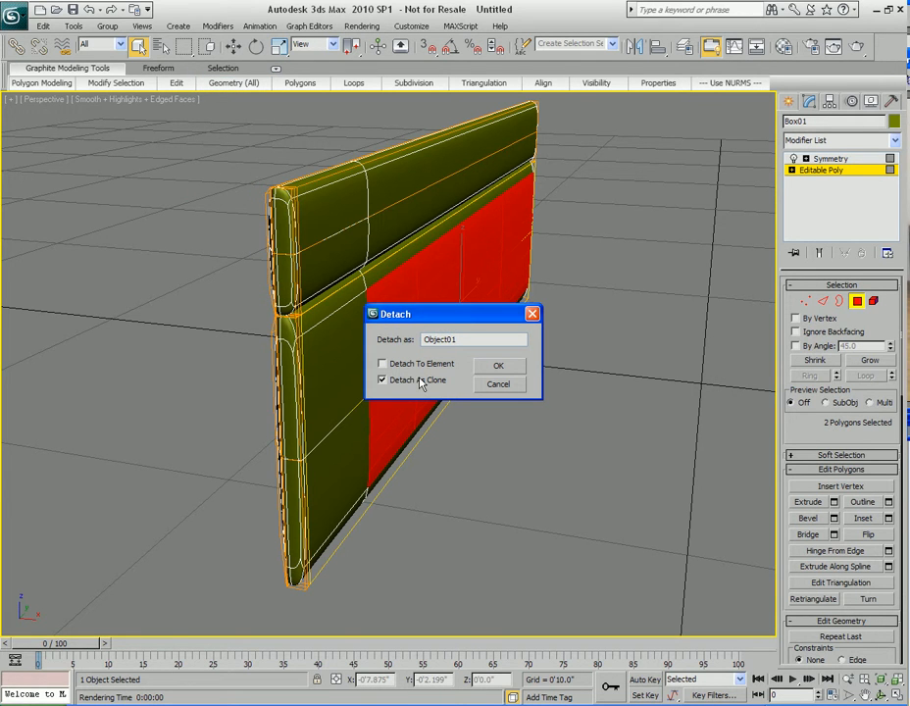
{"action": "left_click", "coordinate": [497, 366]}
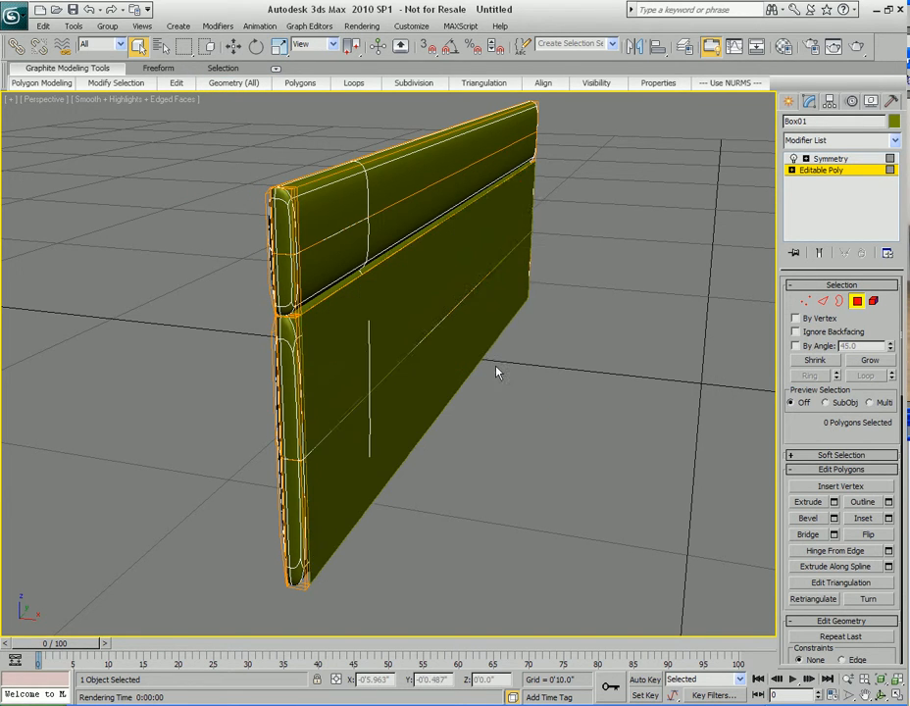
Change the detached face object's color to the pale yellow-green of the 3ds Max palette.
{"action": "left_click", "coordinate": [431, 303]}
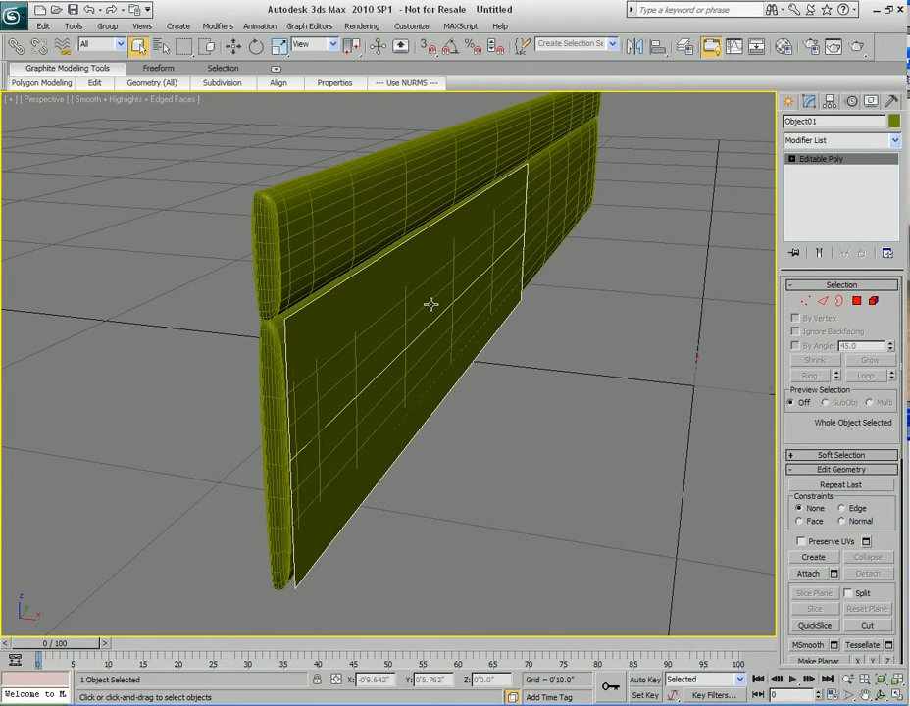
{"action": "left_click", "coordinate": [893, 121]}
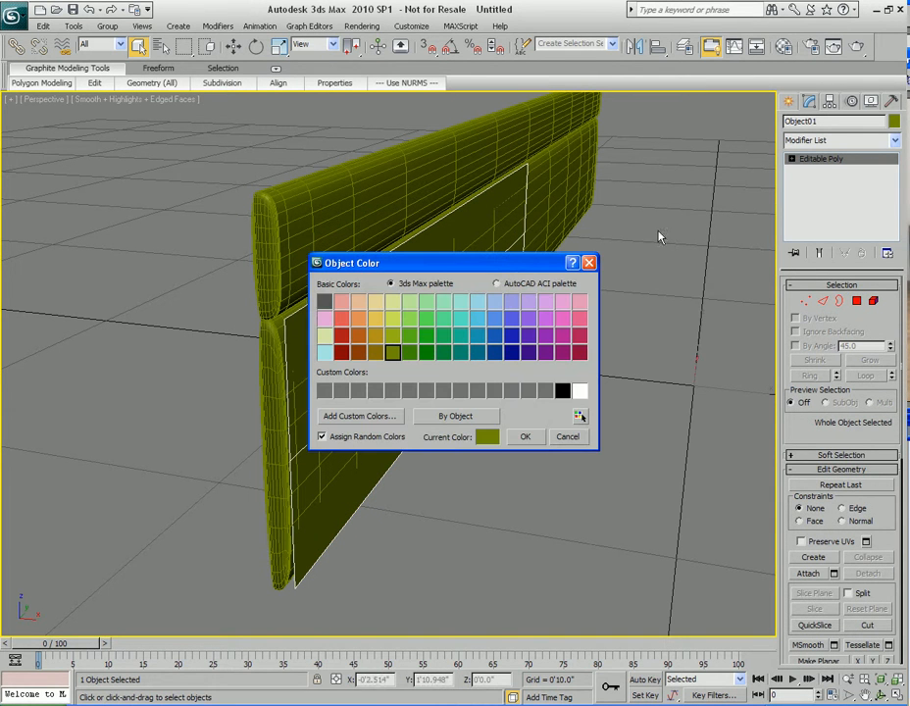
{"action": "left_click", "coordinate": [443, 302]}
{"action": "left_click", "coordinate": [394, 303]}
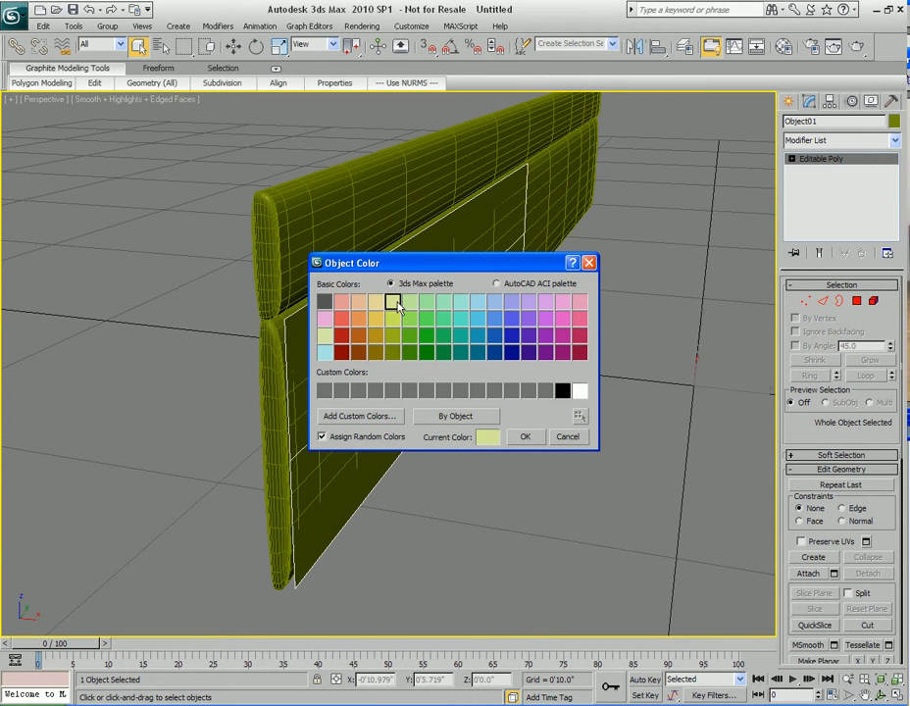
{"action": "left_click", "coordinate": [522, 439]}
Remove the horizontal middle edge so the detached face becomes a single polygon.
{"action": "middle_click_drag", "start_coordinate": [510, 406], "coordinate": [493, 386]}
{"action": "key", "text": "4"}
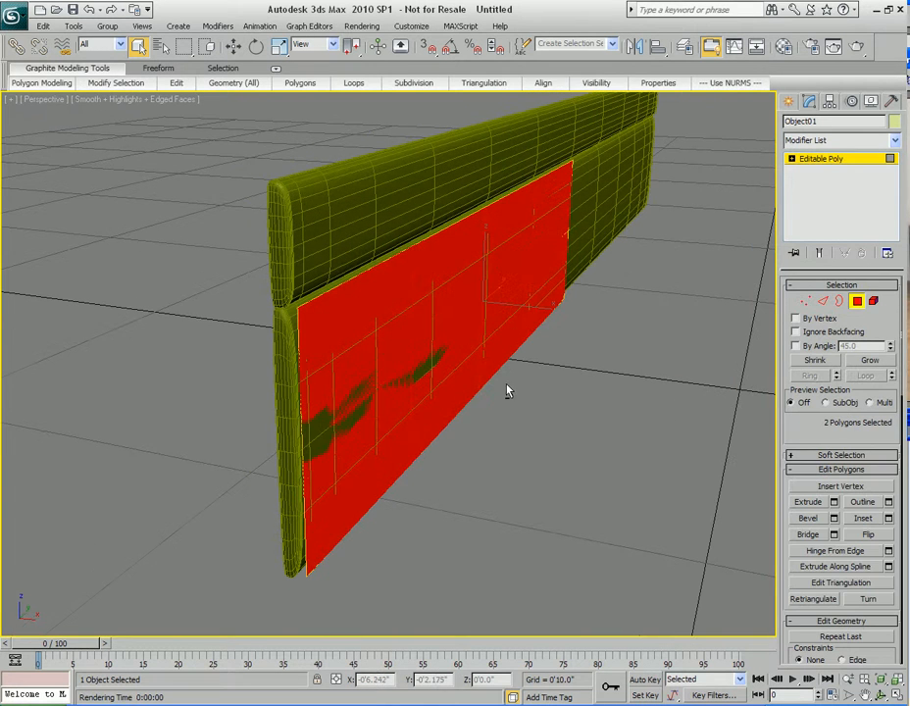
{"action": "key", "text": "2"}
{"action": "left_click", "coordinate": [441, 335]}
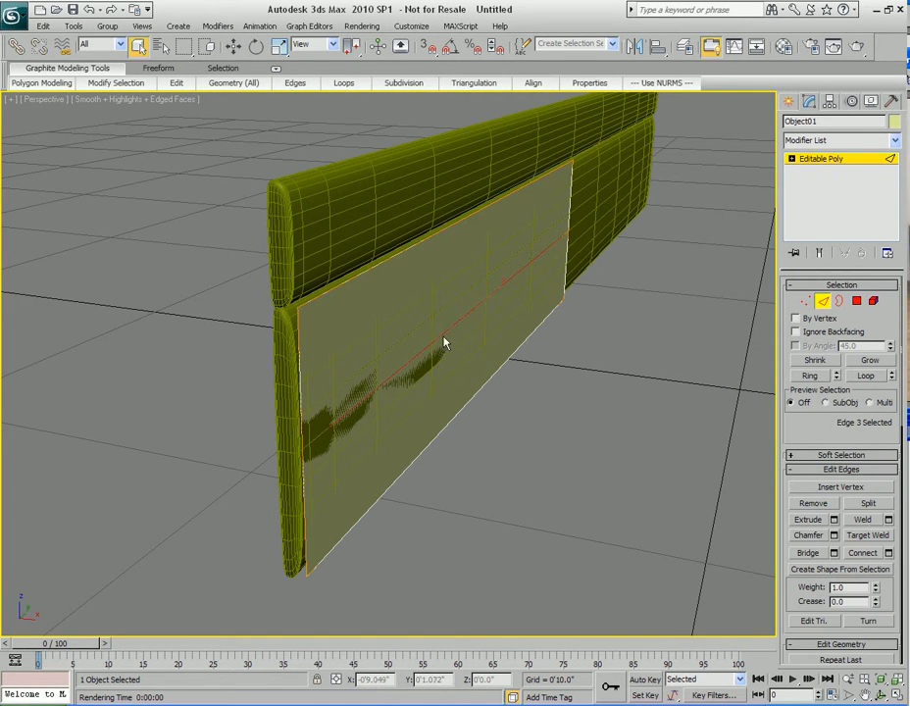
{"action": "key", "text": "BackSpace"}
{"action": "middle_click_drag", "start_coordinate": [507, 357], "coordinate": [462, 378]}
Extrude the detached polygon backward, away from the front panel, to about X 0'4.1" to start the seat base.
{"action": "key", "text": "4"}
{"action": "left_click", "coordinate": [502, 348]}
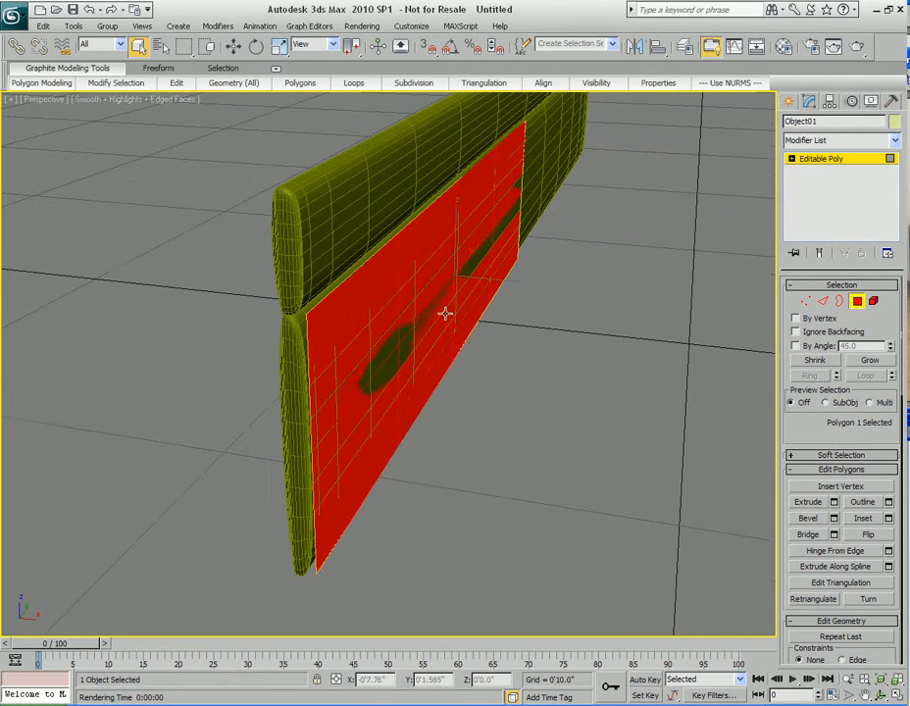
{"action": "key", "text": "shift+e"}
{"action": "left_click_drag", "start_coordinate": [434, 292], "coordinate": [431, 282]}
{"action": "scroll", "coordinate": [525, 365], "scroll_direction": "down", "scroll_amount": 5}
{"action": "mouse_move", "coordinate": [526, 366]}
{"action": "middle_mouse_down", "text": "alt"}
{"action": "mouse_move", "coordinate": [453, 365]}
{"action": "mouse_move", "coordinate": [530, 363]}
{"action": "middle_mouse_up", "text": "alt"}
{"action": "scroll", "coordinate": [529, 363], "scroll_direction": "up", "scroll_amount": 3}
{"action": "middle_click_drag", "start_coordinate": [585, 381], "coordinate": [583, 340], "text": "alt"}
Move the end polygon of the extruded base farther back along X to about 0'5.3", judging the depth against the reference image.
{"action": "key", "text": "w"}
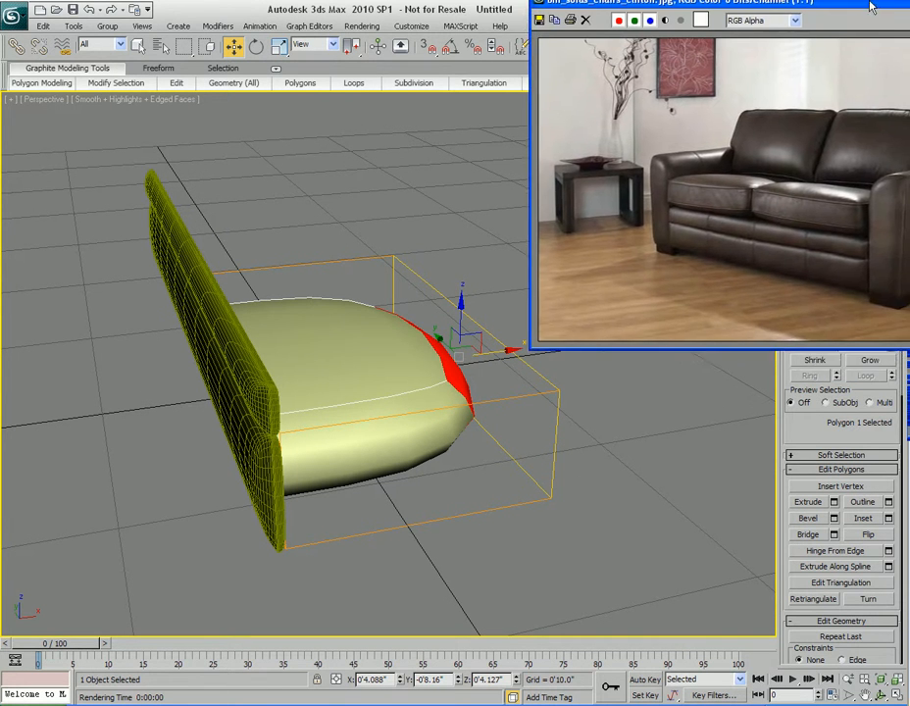
{"action": "middle_click_drag", "start_coordinate": [467, 457], "coordinate": [415, 461], "text": "alt"}
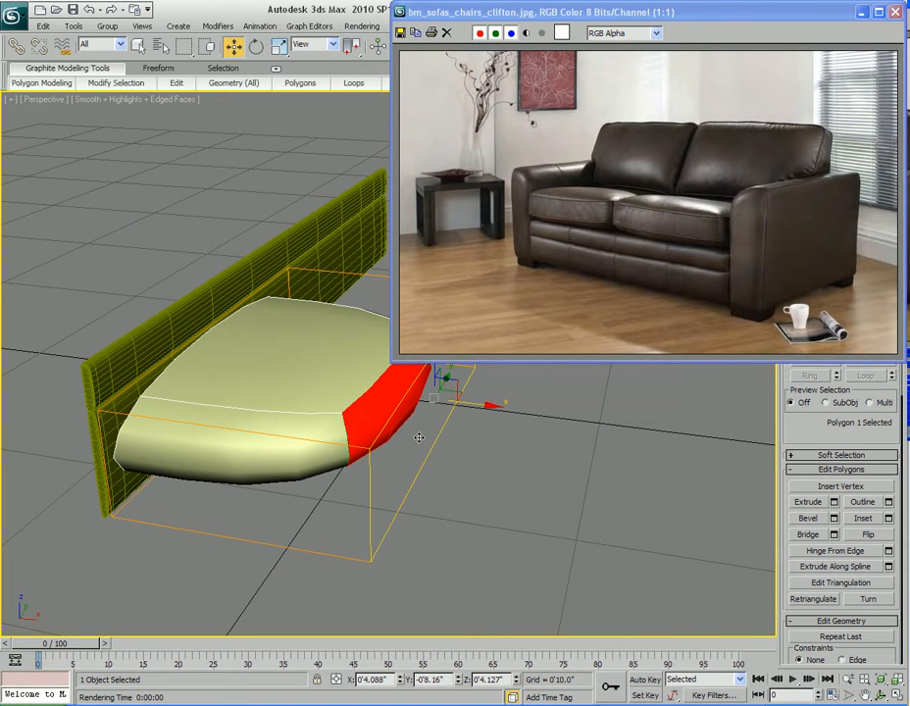
{"action": "middle_click_drag", "start_coordinate": [419, 437], "coordinate": [434, 463], "text": "alt"}
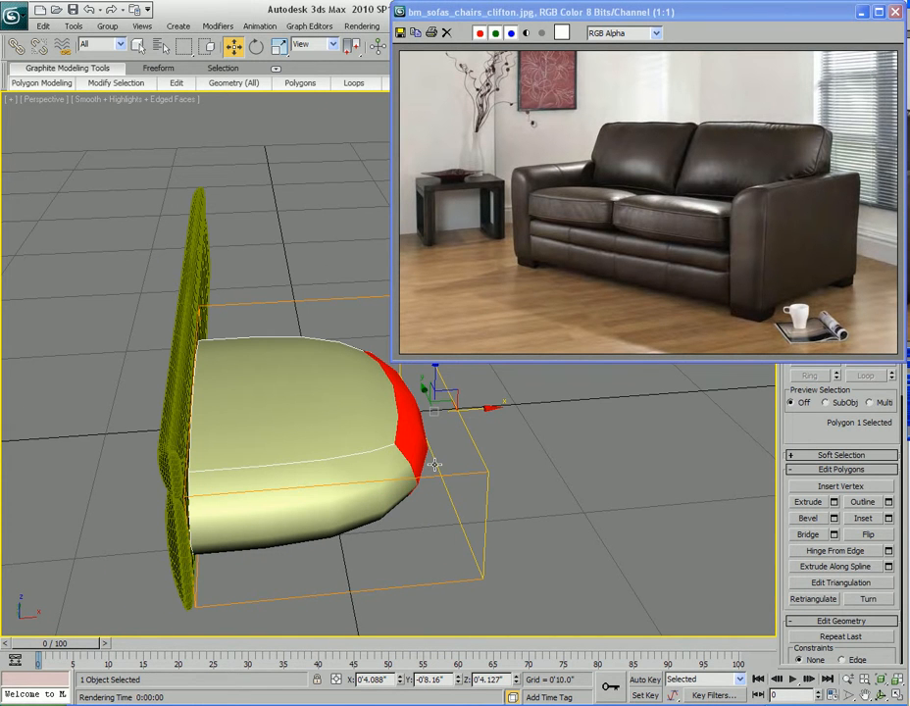
{"action": "middle_click_drag", "start_coordinate": [435, 462], "coordinate": [466, 454], "text": "alt"}
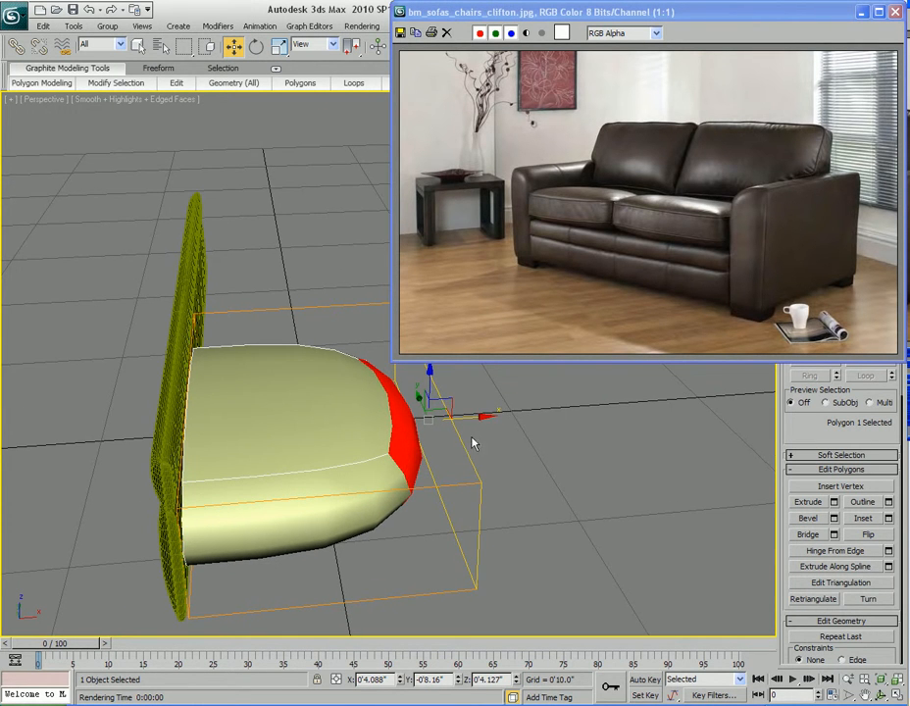
{"action": "left_click_drag", "start_coordinate": [473, 418], "coordinate": [495, 415]}
{"action": "middle_click_drag", "start_coordinate": [495, 415], "coordinate": [463, 466], "text": "alt"}
{"action": "left_click_drag", "start_coordinate": [472, 428], "coordinate": [481, 425]}
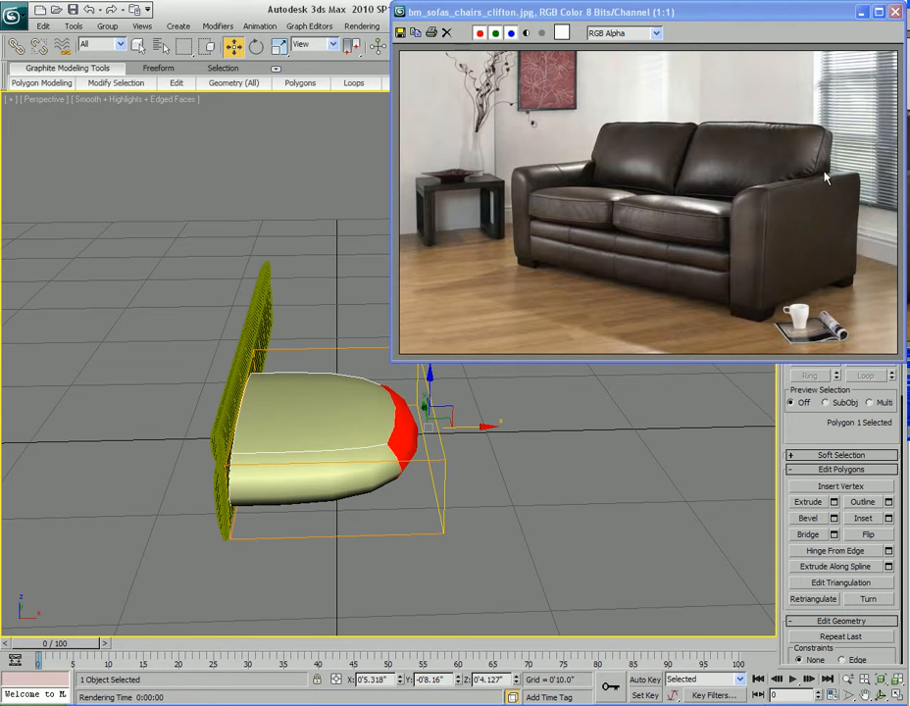
Examine the reference image at 4:1 where the back cushion meets the rear of the armrest.
{"action": "scroll", "coordinate": [817, 202], "scroll_direction": "up", "scroll_amount": 3}
{"action": "left_click", "coordinate": [817, 203]}
{"action": "scroll", "coordinate": [818, 203], "scroll_direction": "up", "scroll_amount": 2}
{"action": "middle_click_drag", "start_coordinate": [819, 203], "coordinate": [451, 140]}
{"action": "middle_click_drag", "start_coordinate": [759, 288], "coordinate": [648, 230]}
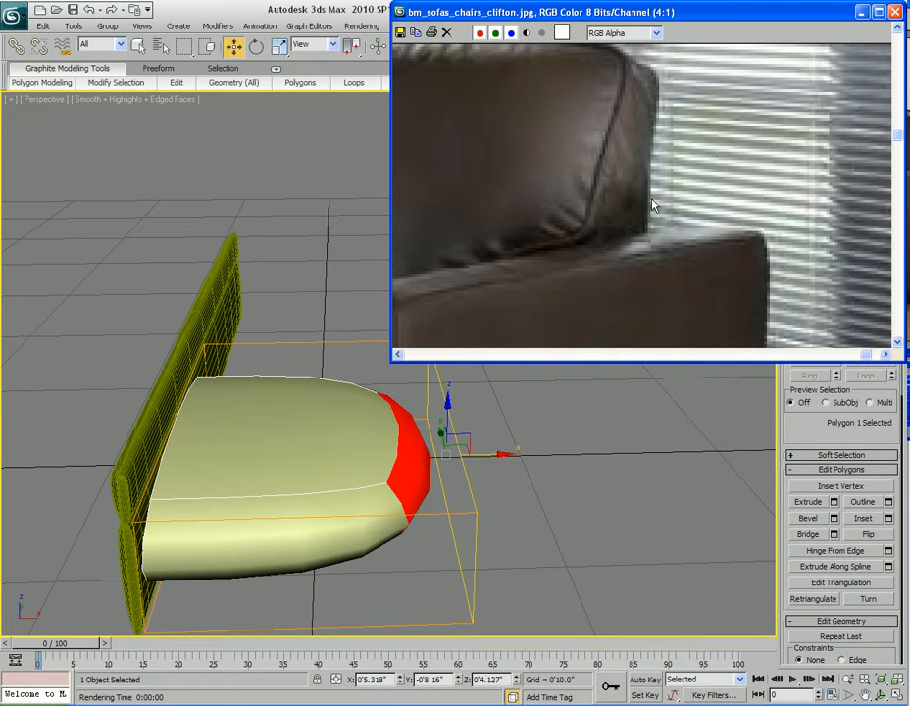
Move the end polygon of the seat base forward along X to about 0'4.8", judging the depth against the whole sofa in the reference image.
{"action": "scroll", "coordinate": [652, 205], "scroll_direction": "down", "scroll_amount": 3}
{"action": "scroll", "coordinate": [654, 205], "scroll_direction": "up", "scroll_amount": 1}
{"action": "middle_click_drag", "start_coordinate": [391, 499], "coordinate": [506, 466], "text": "alt"}
{"action": "scroll", "coordinate": [425, 455], "scroll_direction": "down", "scroll_amount": 2}
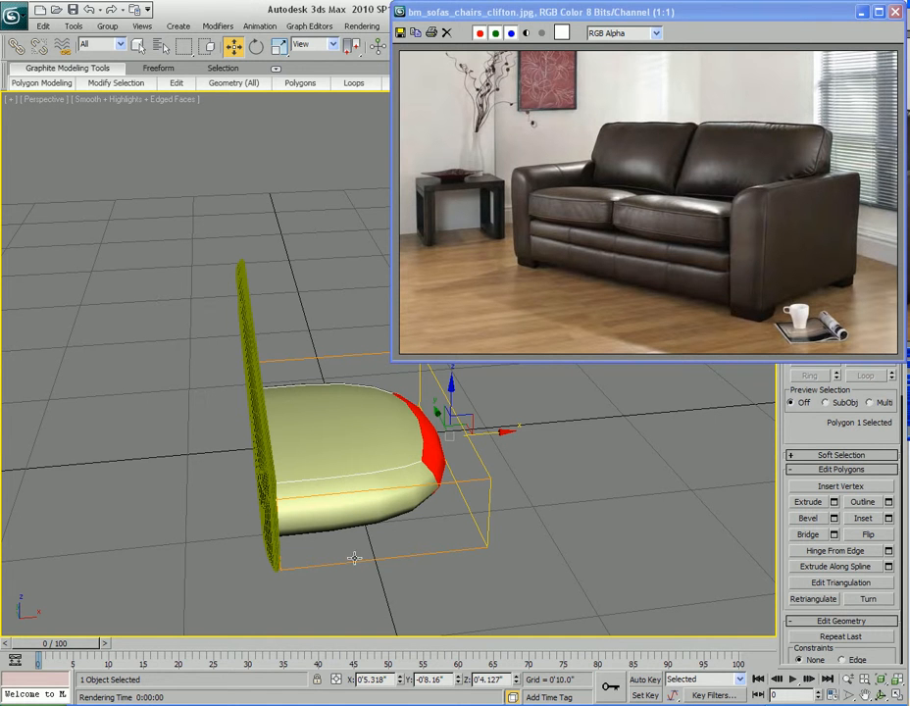
{"action": "middle_click_drag", "start_coordinate": [358, 558], "coordinate": [377, 519]}
{"action": "mouse_move", "coordinate": [429, 495]}
{"action": "middle_mouse_down", "text": "alt"}
{"action": "mouse_move", "coordinate": [410, 499]}
{"action": "mouse_move", "coordinate": [423, 502]}
{"action": "middle_mouse_up", "text": "alt"}
{"action": "scroll", "coordinate": [412, 499], "scroll_direction": "up", "scroll_amount": 2}
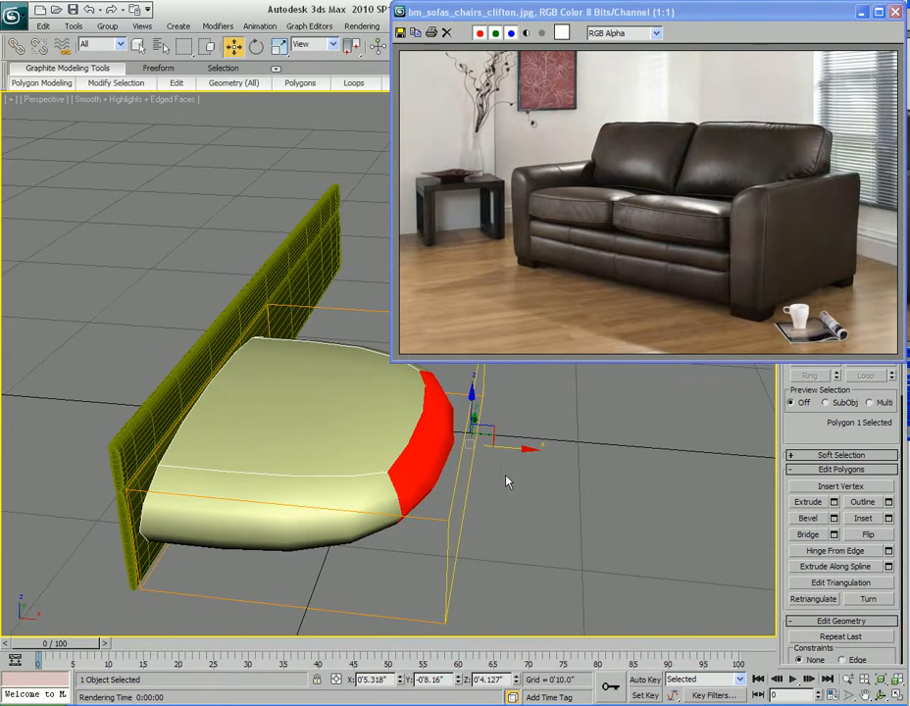
{"action": "left_click_drag", "start_coordinate": [518, 448], "coordinate": [509, 447]}
{"action": "middle_click_drag", "start_coordinate": [509, 447], "coordinate": [471, 407], "text": "alt"}
{"action": "left_click_drag", "start_coordinate": [473, 403], "coordinate": [473, 403]}
{"action": "middle_click_drag", "start_coordinate": [445, 445], "coordinate": [420, 443], "text": "alt"}
{"action": "scroll", "coordinate": [370, 465], "scroll_direction": "up", "scroll_amount": 2}
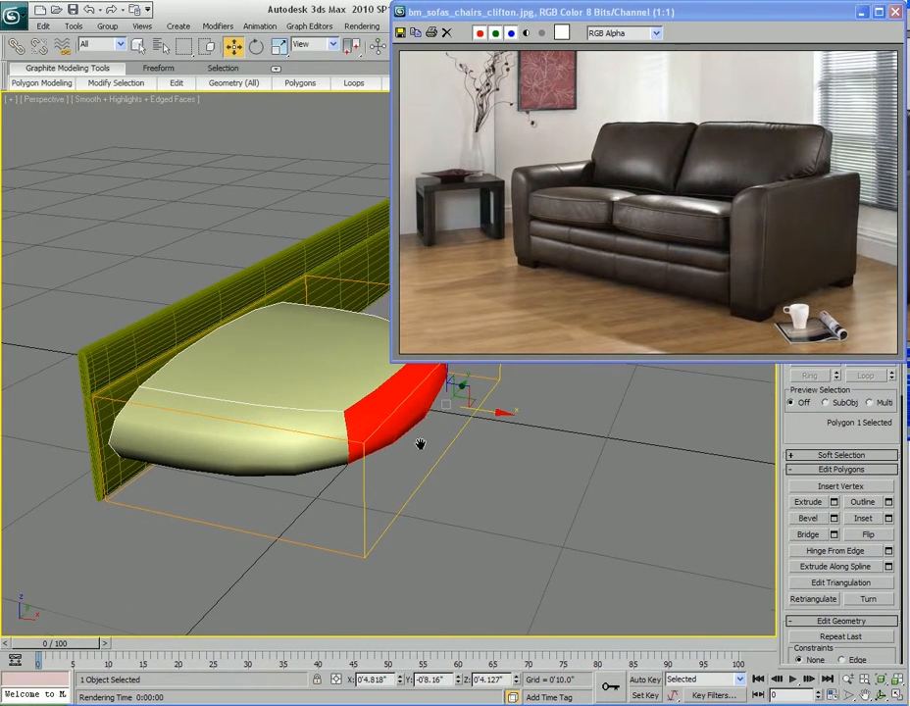
Extrude the end polygon backward to about X 0'5.9" to form a narrow rear section behind the seat.
{"action": "key", "text": "shift+e"}
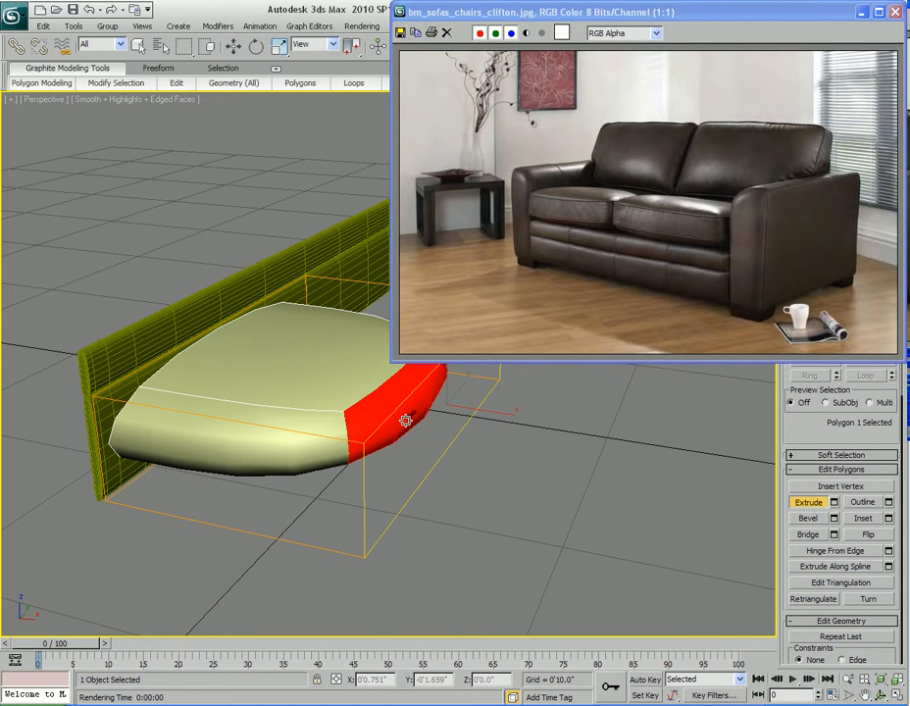
{"action": "left_click_drag", "start_coordinate": [405, 421], "coordinate": [407, 413]}
{"action": "right_click", "coordinate": [404, 416]}
{"action": "middle_click_drag", "start_coordinate": [405, 416], "coordinate": [470, 422], "text": "alt"}
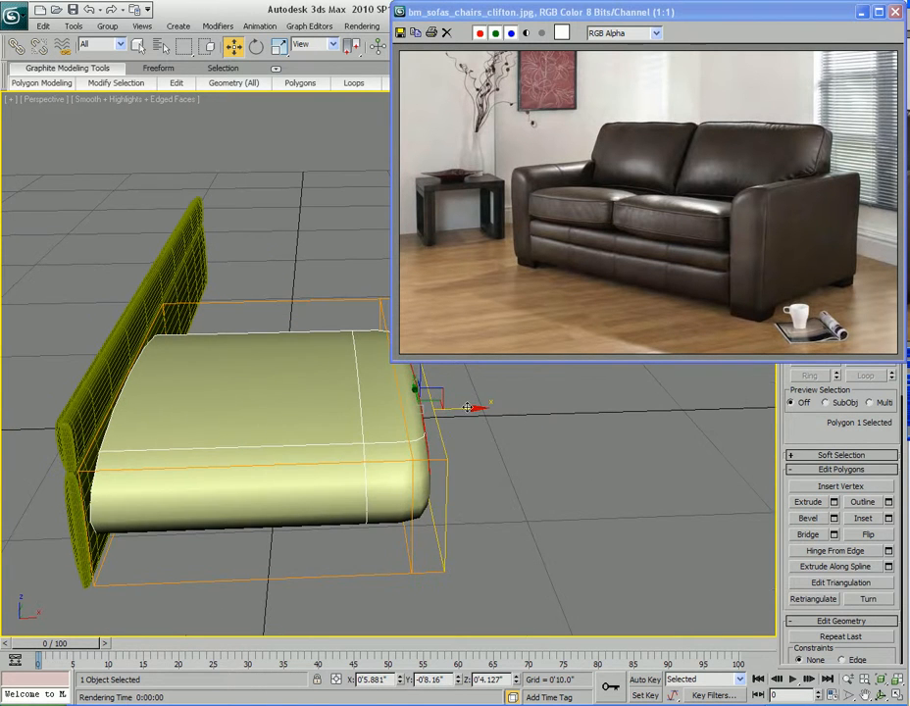
{"action": "left_click_drag", "start_coordinate": [460, 407], "coordinate": [465, 406]}
{"action": "middle_click_drag", "start_coordinate": [465, 407], "coordinate": [431, 468], "text": "alt"}
{"action": "left_click_drag", "start_coordinate": [455, 434], "coordinate": [462, 434]}
Extrude the top polygon of the narrow rear section upward to form the backrest.
{"action": "key", "text": "q"}
{"action": "middle_click_drag", "start_coordinate": [459, 432], "coordinate": [394, 435], "text": "alt"}
{"action": "key", "text": "4"}
{"action": "left_click", "coordinate": [376, 419]}
{"action": "left_click", "coordinate": [364, 451]}
{"action": "key", "text": "4"}
{"action": "middle_click_drag", "start_coordinate": [375, 415], "coordinate": [392, 479], "text": "alt"}
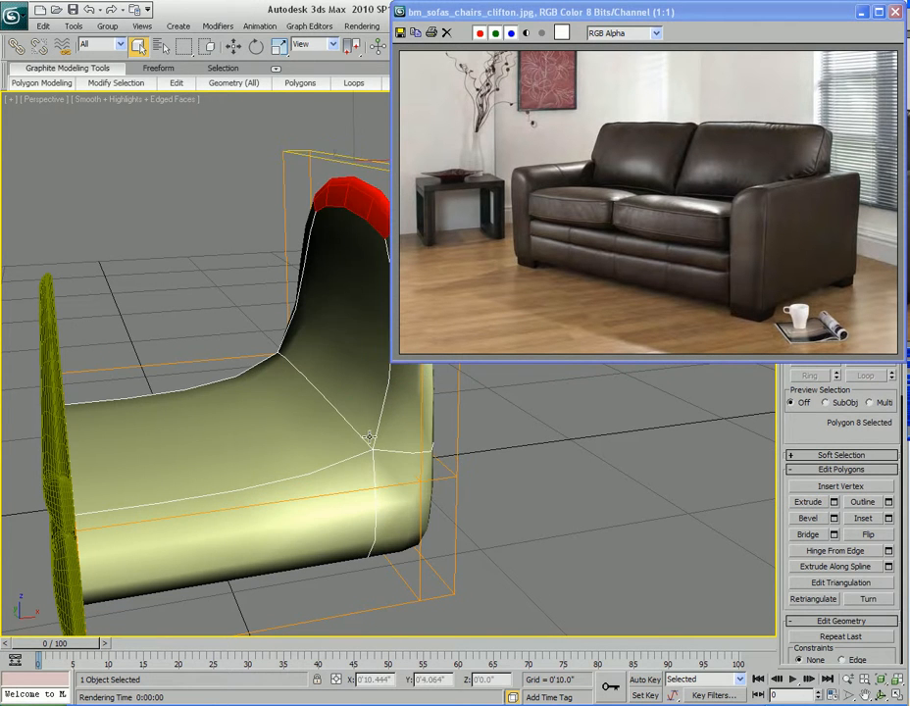
Adjust the height of the backrest's top polygon along Z to match the reference image's proportions.
{"action": "middle_click_drag", "start_coordinate": [349, 442], "coordinate": [345, 544], "text": "alt"}
{"action": "key", "text": "w"}
{"action": "left_click_drag", "start_coordinate": [301, 195], "coordinate": [302, 324]}
{"action": "middle_click_drag", "start_coordinate": [258, 464], "coordinate": [320, 444], "text": "alt"}
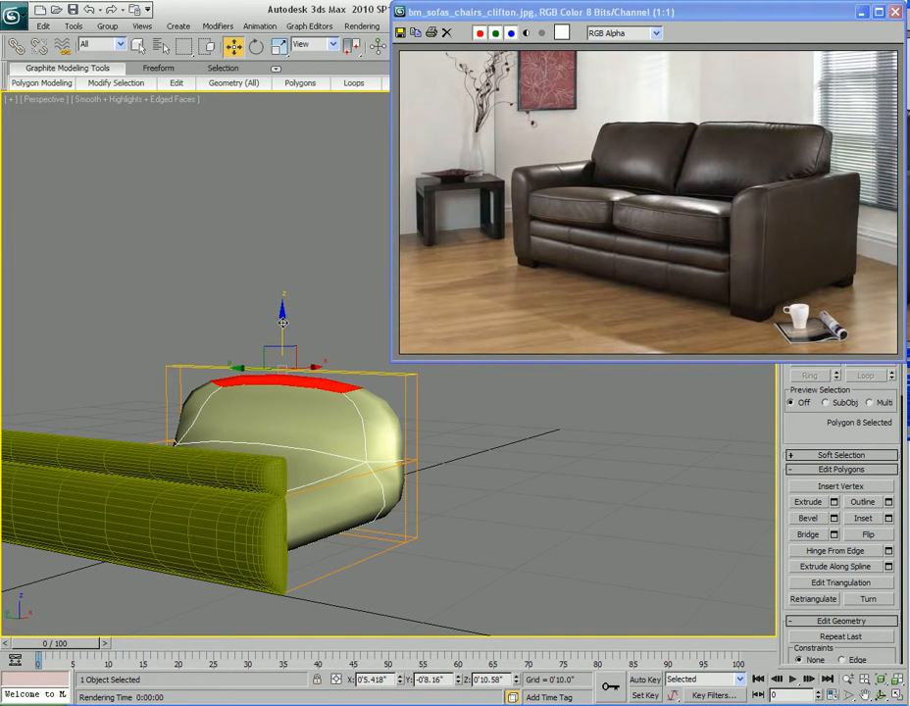
{"action": "left_click_drag", "start_coordinate": [282, 322], "coordinate": [282, 312]}
{"action": "mouse_move", "coordinate": [377, 552]}
{"action": "middle_mouse_down", "text": "alt"}
{"action": "mouse_move", "coordinate": [302, 553]}
{"action": "mouse_move", "coordinate": [375, 555]}
{"action": "middle_mouse_up", "text": "alt"}
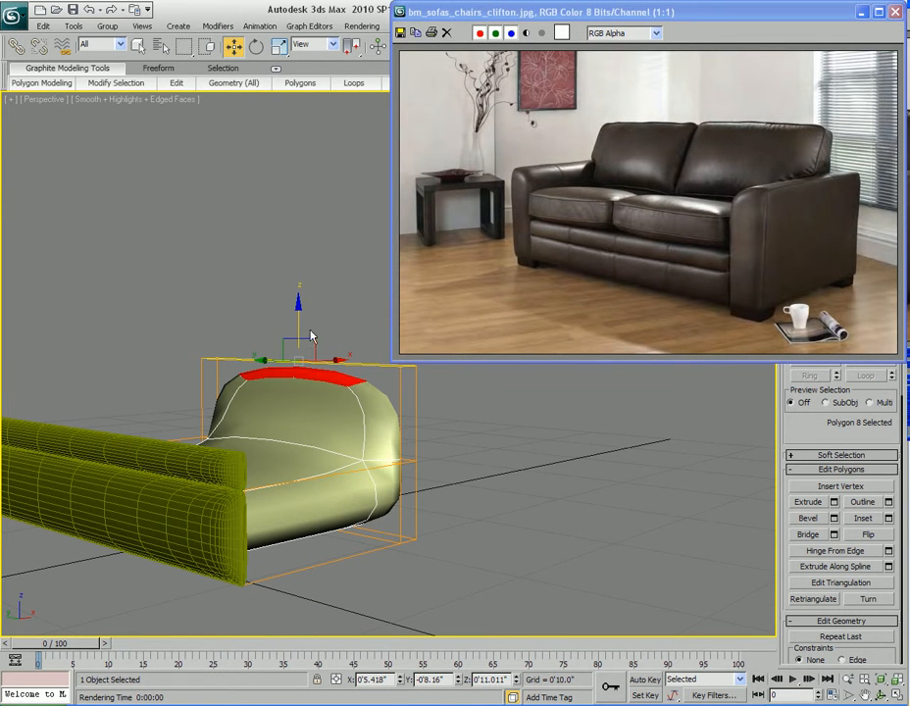
{"action": "left_click_drag", "start_coordinate": [300, 309], "coordinate": [300, 269]}
{"action": "middle_click_drag", "start_coordinate": [374, 505], "coordinate": [313, 505], "text": "alt"}
In the front view, raise the row of seat-top vertices to about Z 0'7.5", close to the height of the upper front band.
{"action": "key", "text": "q"}
{"action": "key", "text": "f"}
{"action": "scroll", "coordinate": [362, 499], "scroll_direction": "down", "scroll_amount": 10}
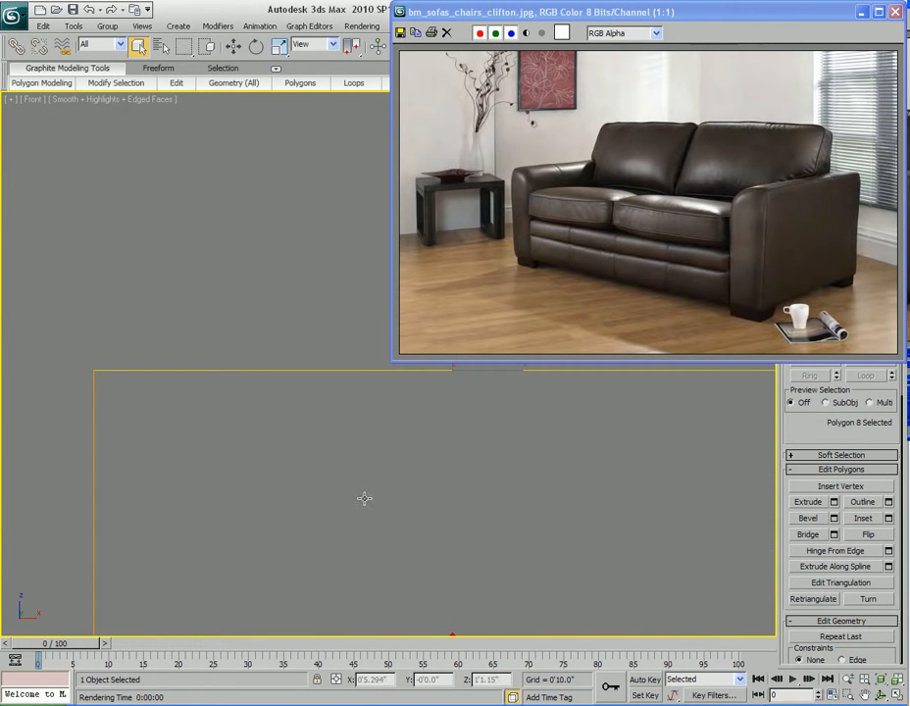
{"action": "key", "text": "1"}
{"action": "middle_click_drag", "start_coordinate": [376, 534], "coordinate": [359, 471]}
{"action": "scroll", "coordinate": [435, 507], "scroll_direction": "up", "scroll_amount": 3}
{"action": "left_click_drag", "start_coordinate": [93, 384], "coordinate": [588, 488]}
{"action": "scroll", "coordinate": [398, 510], "scroll_direction": "up", "scroll_amount": 5}
{"action": "key", "text": "w"}
{"action": "left_click_drag", "start_coordinate": [527, 439], "coordinate": [526, 369]}
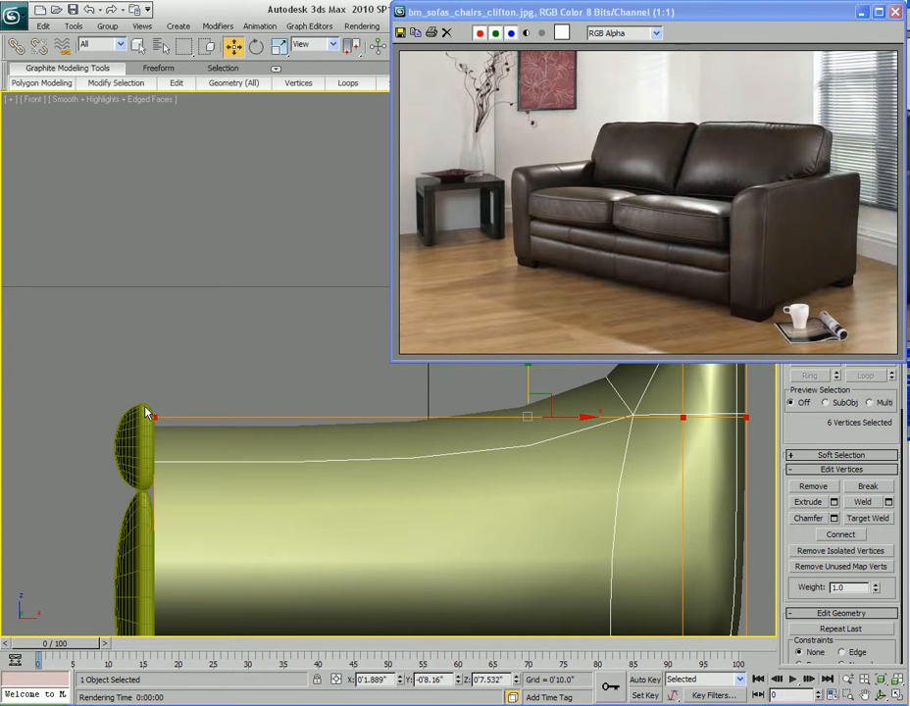
Connect the backrest's vertical edge ring with one segment at slide -99 to place a loop at its base, moving the reference image aside.
{"action": "scroll", "coordinate": [432, 535], "scroll_direction": "down", "scroll_amount": 6}
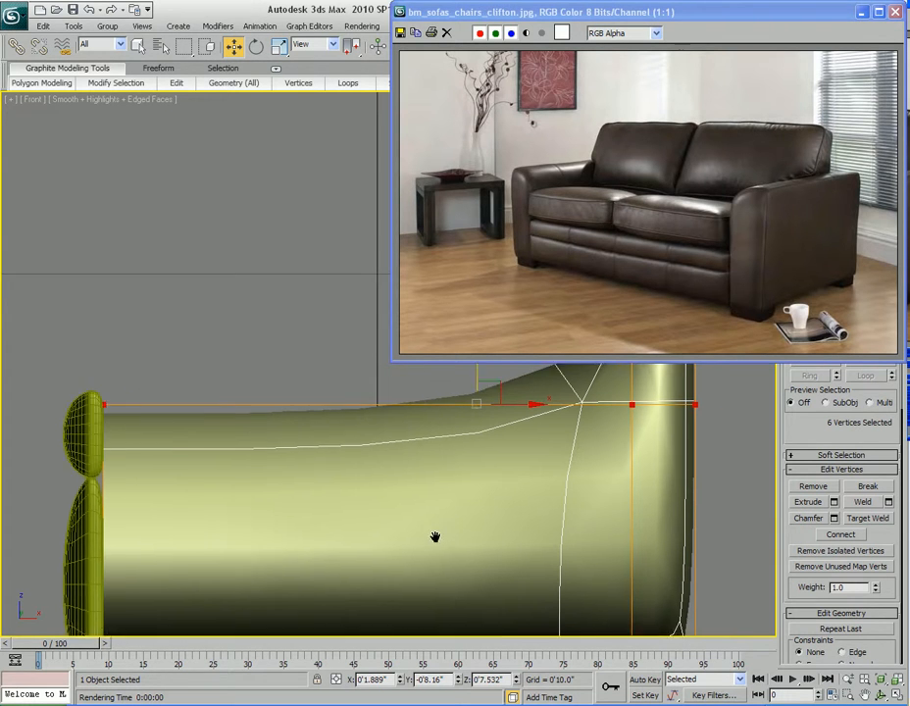
{"action": "key", "text": "q"}
{"action": "key", "text": "2"}
{"action": "left_click", "coordinate": [810, 375]}
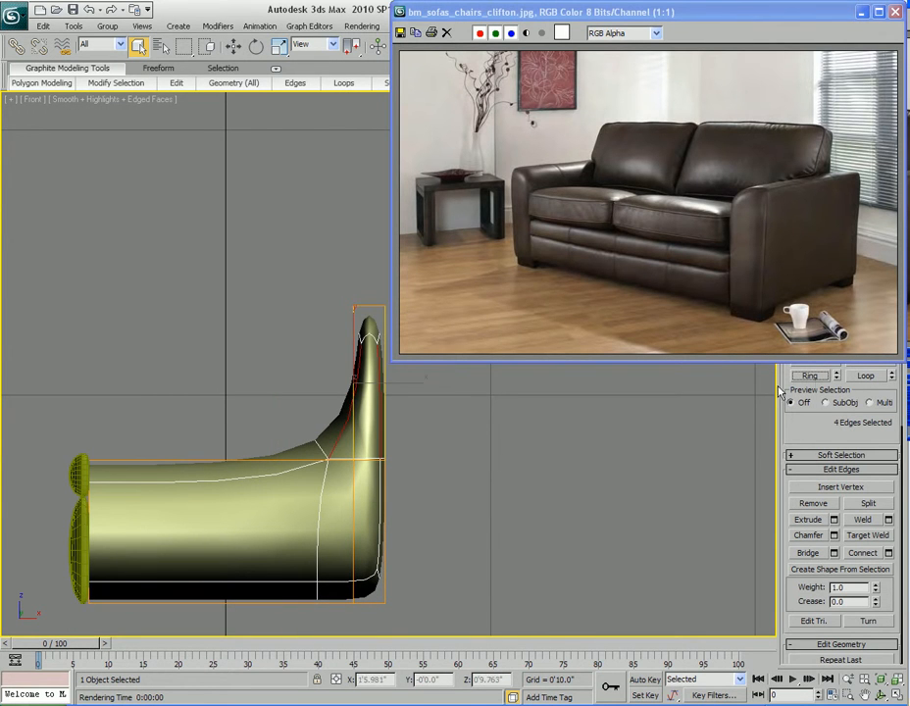
{"action": "right_click", "coordinate": [426, 384]}
{"action": "left_click", "coordinate": [281, 452]}
{"action": "left_click_drag", "start_coordinate": [672, 17], "coordinate": [909, 98]}
{"action": "middle_click_drag", "start_coordinate": [475, 488], "coordinate": [531, 474]}
{"action": "left_click_drag", "start_coordinate": [462, 298], "coordinate": [592, 205]}
{"action": "scroll", "coordinate": [464, 411], "scroll_direction": "up", "scroll_amount": 2}
{"action": "middle_click_drag", "start_coordinate": [465, 411], "coordinate": [488, 362]}
{"action": "scroll", "coordinate": [447, 385], "scroll_direction": "up", "scroll_amount": 2}
{"action": "left_click_drag", "start_coordinate": [667, 267], "coordinate": [661, 405]}
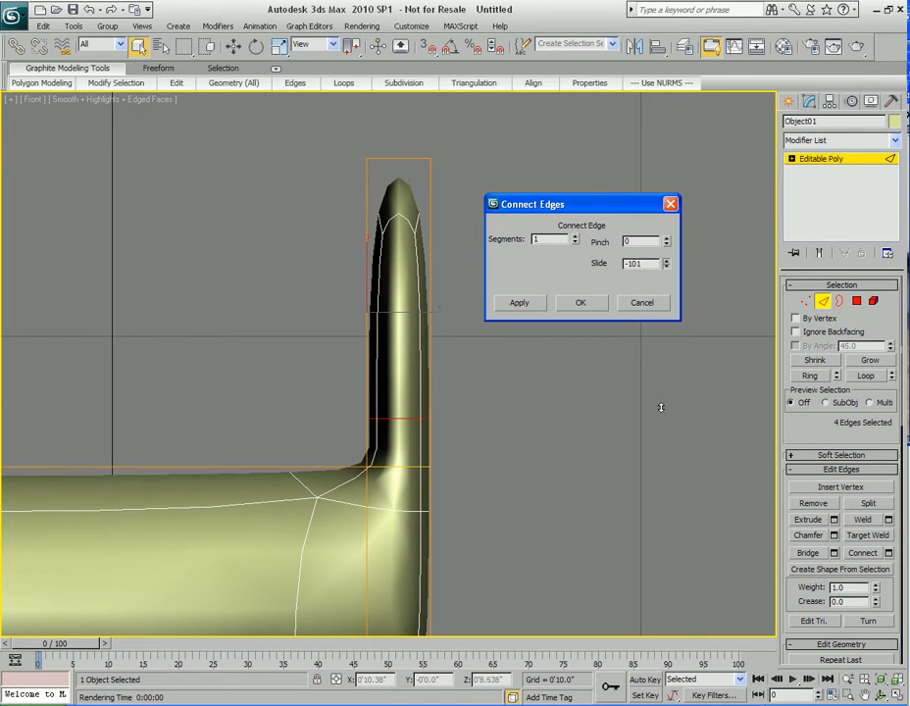
{"action": "left_click", "coordinate": [668, 262]}
{"action": "left_click", "coordinate": [667, 263]}
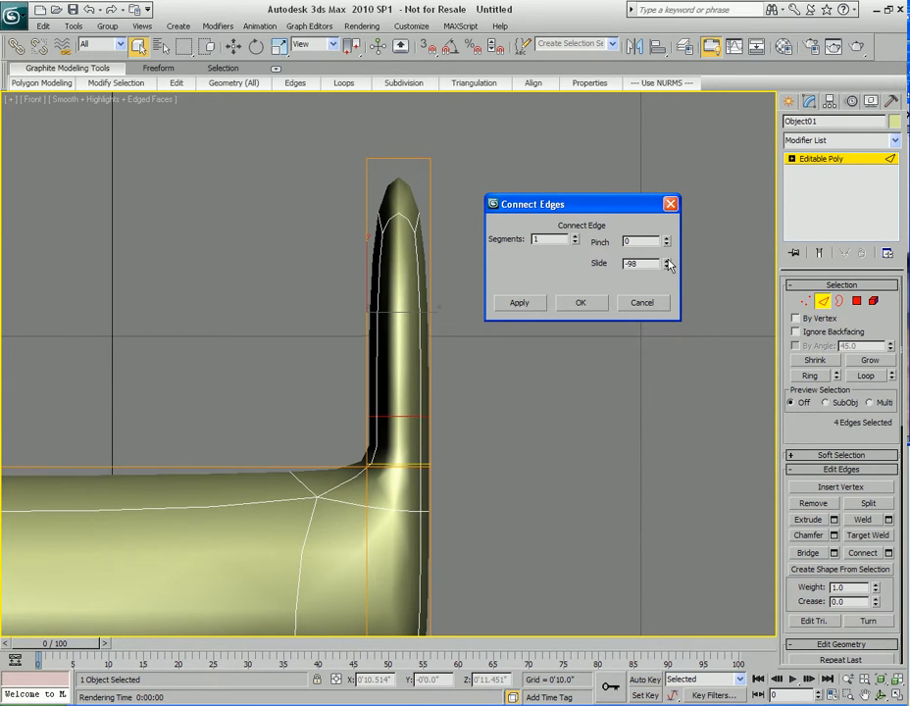
{"action": "left_click", "coordinate": [667, 267]}
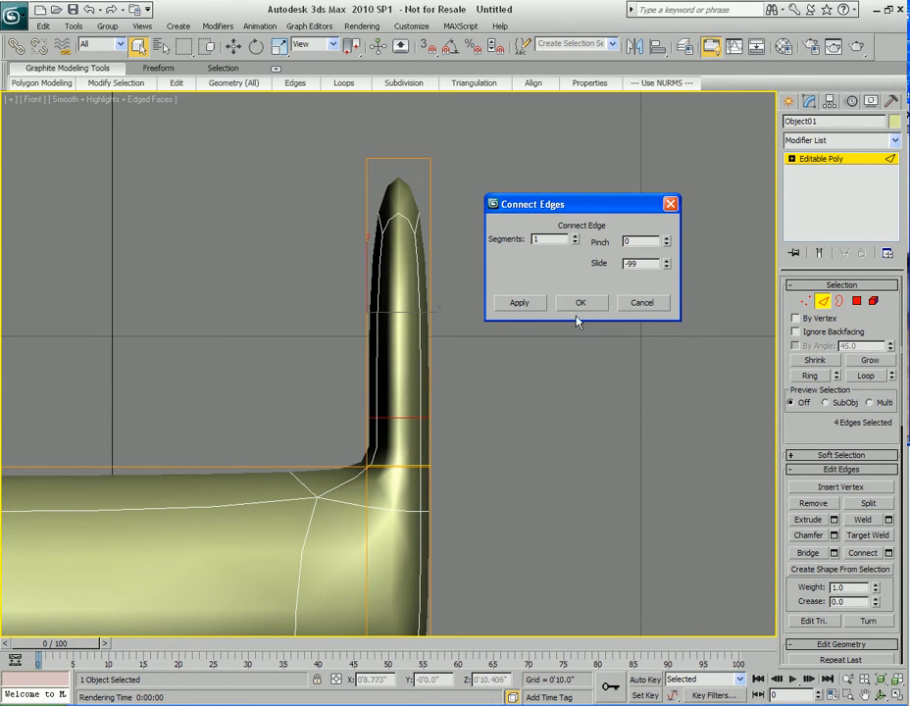
{"action": "left_click", "coordinate": [528, 306]}
Connect the ring of front-to-back seat edges with one segment, sliding the new loop close to the backrest.
{"action": "scroll", "coordinate": [450, 486], "scroll_direction": "down", "scroll_amount": 2}
{"action": "middle_click_drag", "start_coordinate": [450, 486], "coordinate": [486, 376]}
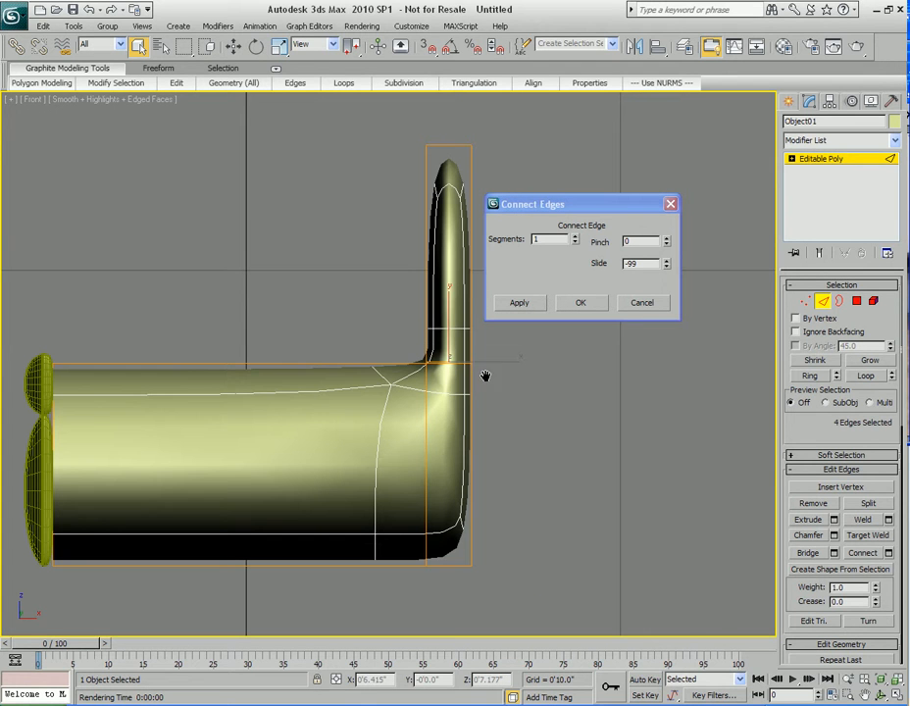
{"action": "left_click", "coordinate": [378, 363]}
{"action": "left_click", "coordinate": [810, 377]}
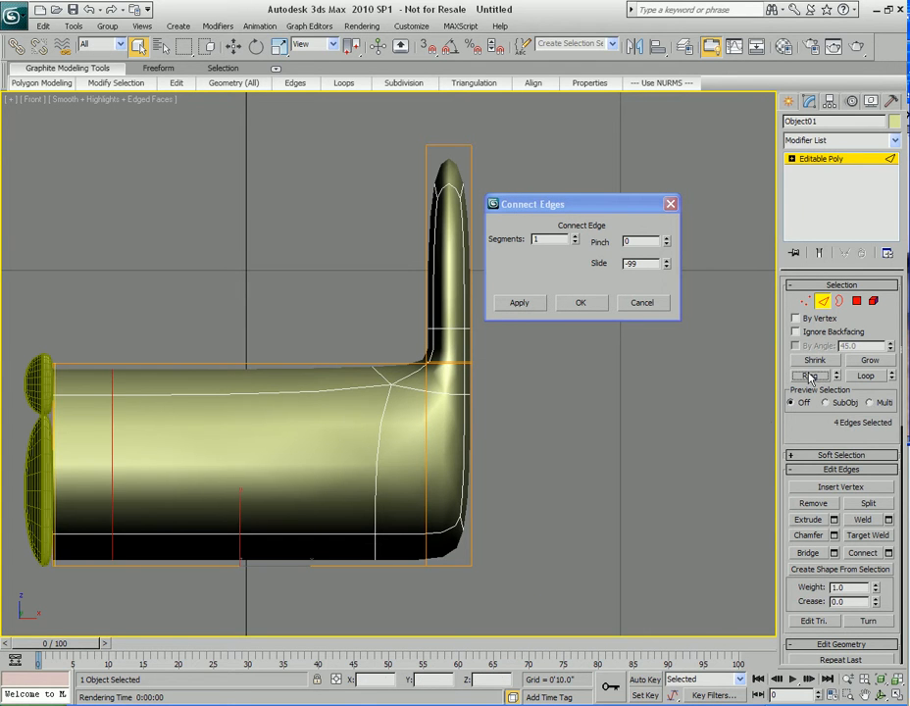
{"action": "middle_click_drag", "start_coordinate": [282, 450], "coordinate": [381, 435]}
{"action": "right_click", "coordinate": [402, 427]}
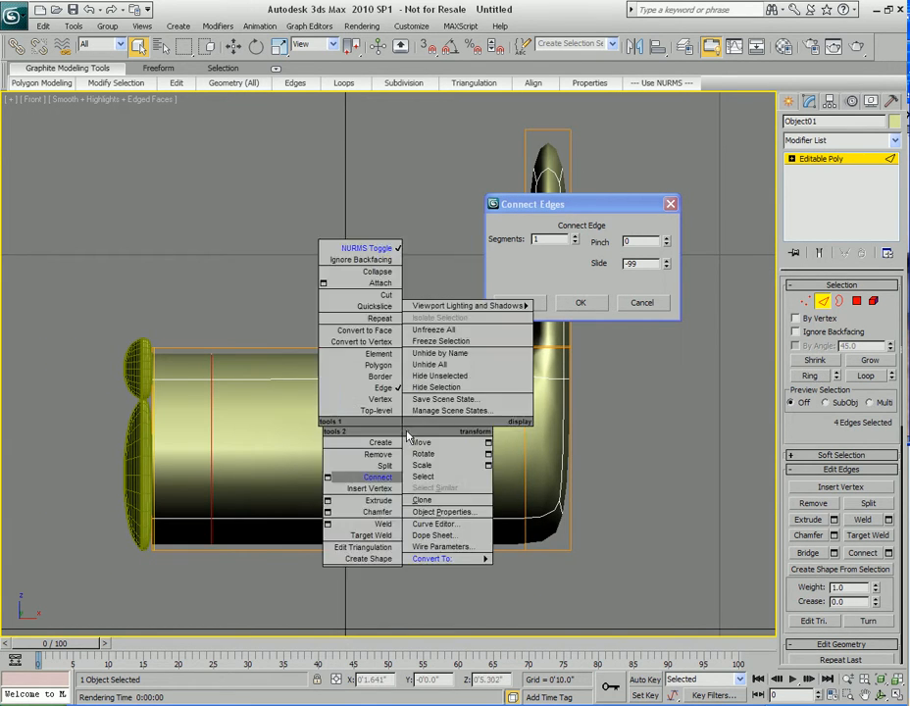
{"action": "left_click", "coordinate": [327, 478]}
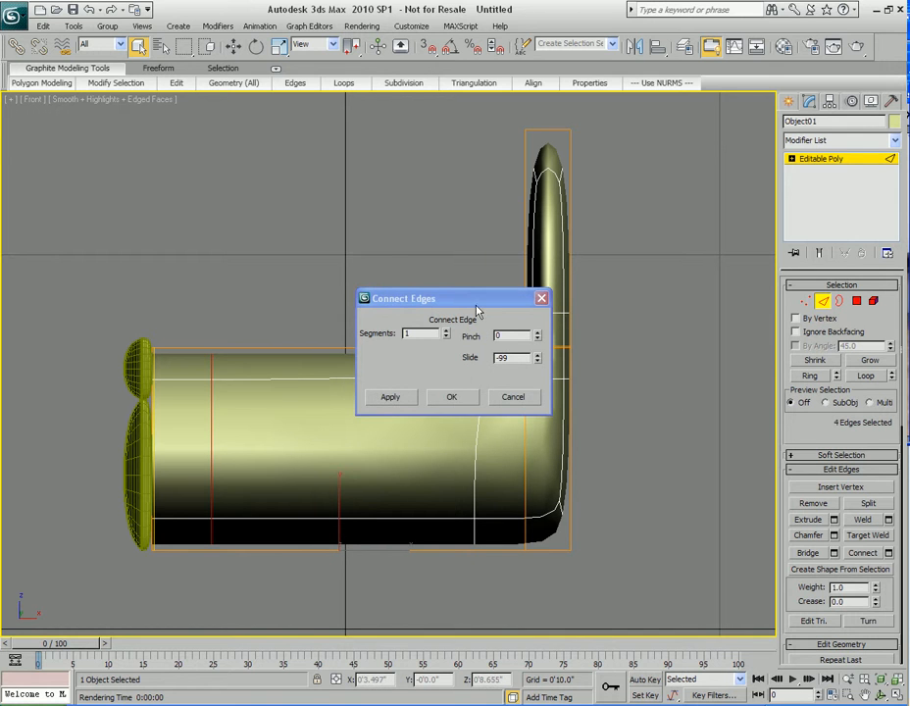
{"action": "left_click_drag", "start_coordinate": [478, 307], "coordinate": [333, 277]}
{"action": "left_click_drag", "start_coordinate": [391, 330], "coordinate": [414, 57]}
{"action": "scroll", "coordinate": [478, 343], "scroll_direction": "up", "scroll_amount": 5}
{"action": "middle_click_drag", "start_coordinate": [505, 379], "coordinate": [436, 365]}
{"action": "left_click", "coordinate": [309, 372]}
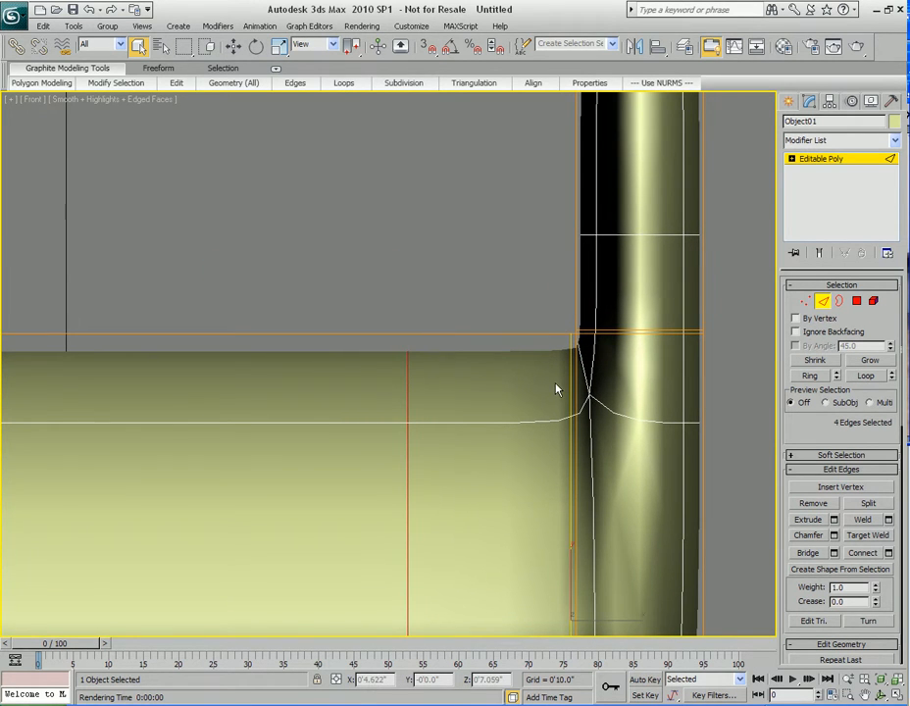
{"action": "scroll", "coordinate": [555, 389], "scroll_direction": "down", "scroll_amount": 5}
{"action": "middle_click_drag", "start_coordinate": [336, 386], "coordinate": [427, 336]}
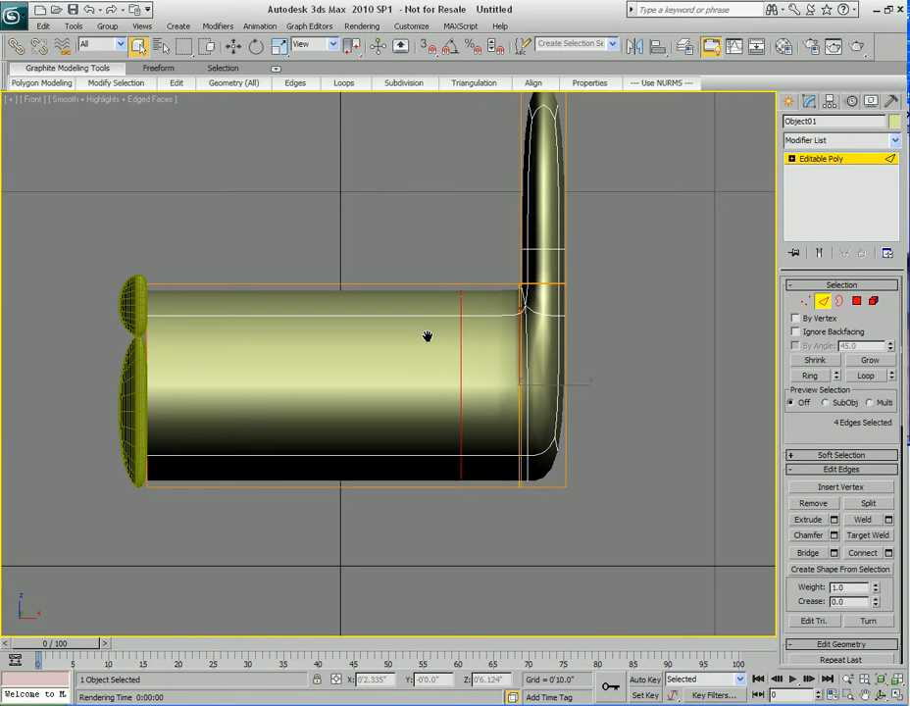
Examine the seat base in perspective and select the open border behind the front panels.
{"action": "key", "text": "p"}
{"action": "middle_click_drag", "start_coordinate": [428, 336], "coordinate": [541, 303]}
{"action": "scroll", "coordinate": [419, 345], "scroll_direction": "down", "scroll_amount": 3}
{"action": "middle_click_drag", "start_coordinate": [432, 365], "coordinate": [666, 369], "text": "alt"}
{"action": "middle_click_drag", "start_coordinate": [294, 381], "coordinate": [594, 388]}
{"action": "middle_click_drag", "start_coordinate": [441, 390], "coordinate": [406, 378], "text": "alt"}
{"action": "scroll", "coordinate": [406, 377], "scroll_direction": "down", "scroll_amount": 3}
{"action": "middle_click_drag", "start_coordinate": [310, 248], "coordinate": [314, 320], "text": "alt"}
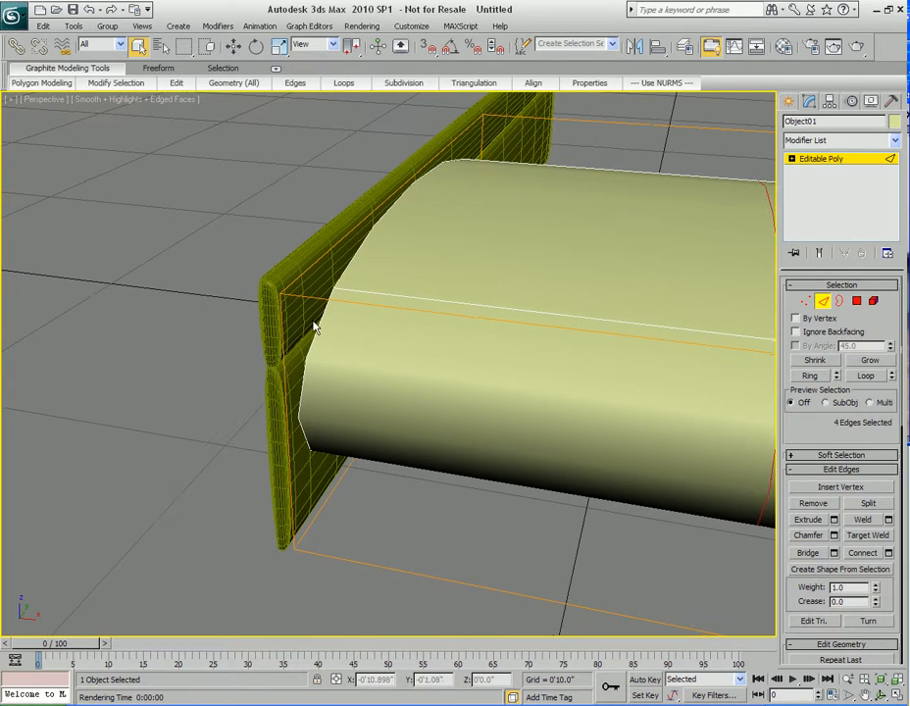
{"action": "key", "text": "3"}
{"action": "left_click", "coordinate": [337, 285]}
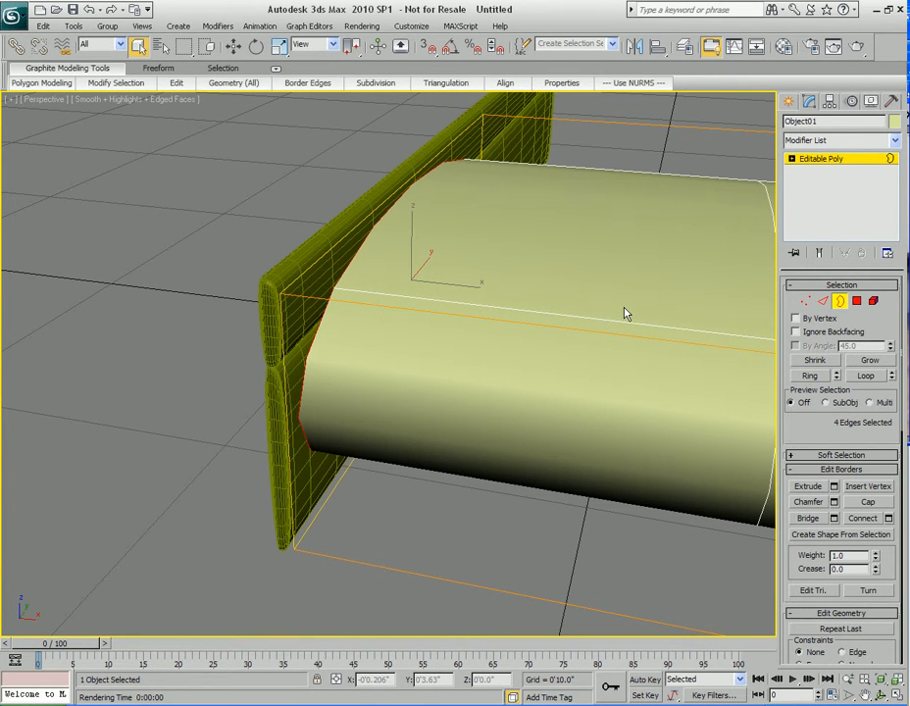
{"action": "middle_click_drag", "start_coordinate": [625, 314], "coordinate": [456, 402], "text": "alt"}
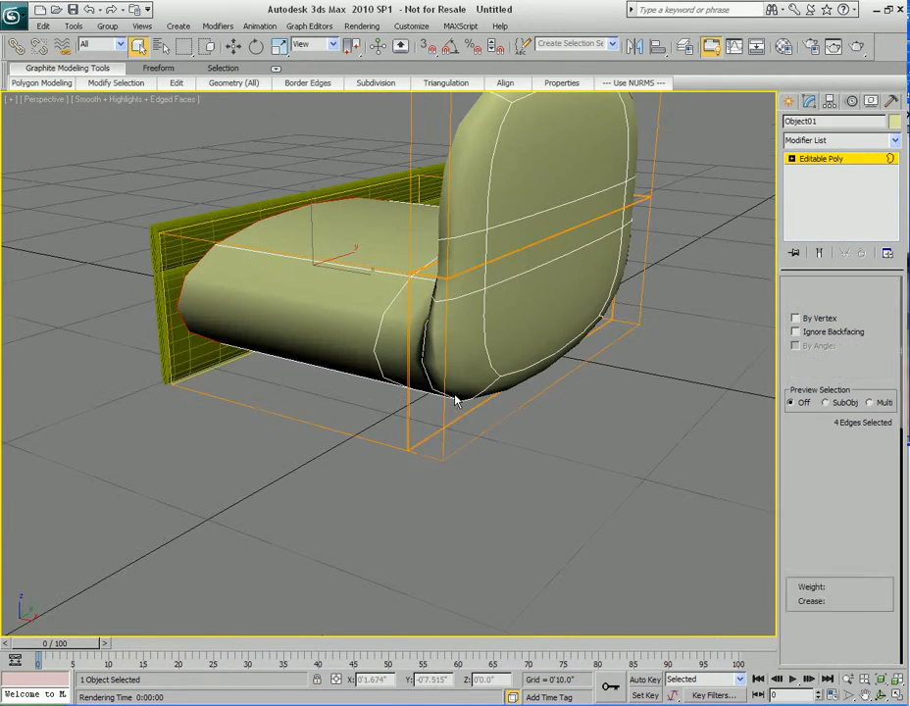
Connect the ring of vertical edges on the lower body with one segment at slide -99, placing a loop near the bottom.
{"action": "left_click", "coordinate": [446, 393]}
{"action": "left_click", "coordinate": [806, 376]}
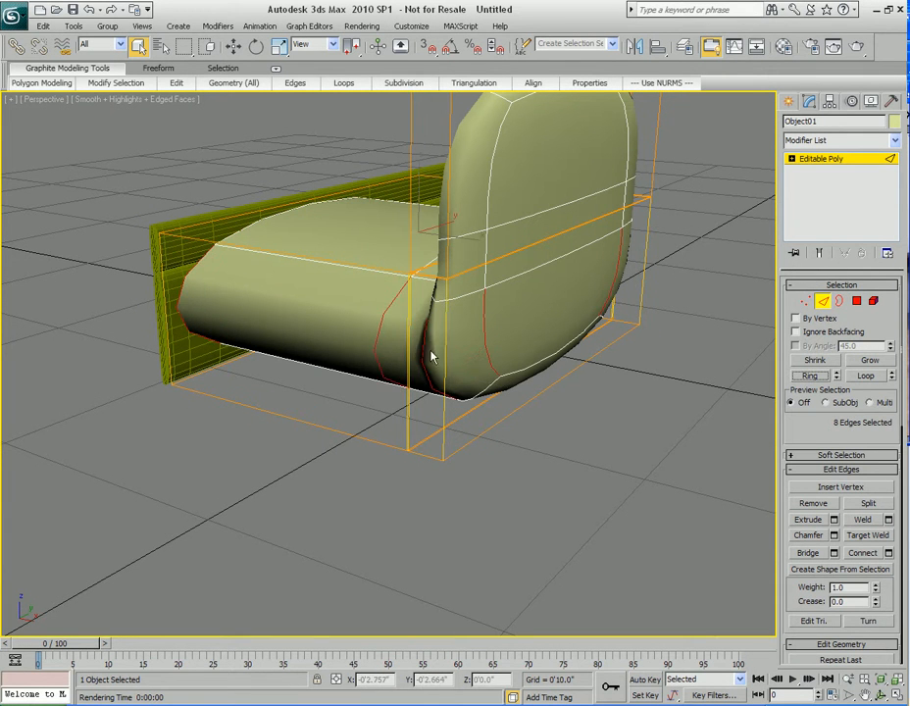
{"action": "right_click", "coordinate": [376, 338]}
{"action": "left_click", "coordinate": [245, 385]}
{"action": "left_click_drag", "start_coordinate": [404, 298], "coordinate": [520, 288]}
{"action": "left_click_drag", "start_coordinate": [653, 350], "coordinate": [690, 608]}
{"action": "scroll", "coordinate": [465, 532], "scroll_direction": "up", "scroll_amount": 5}
{"action": "scroll", "coordinate": [465, 538], "scroll_direction": "up", "scroll_amount": 6}
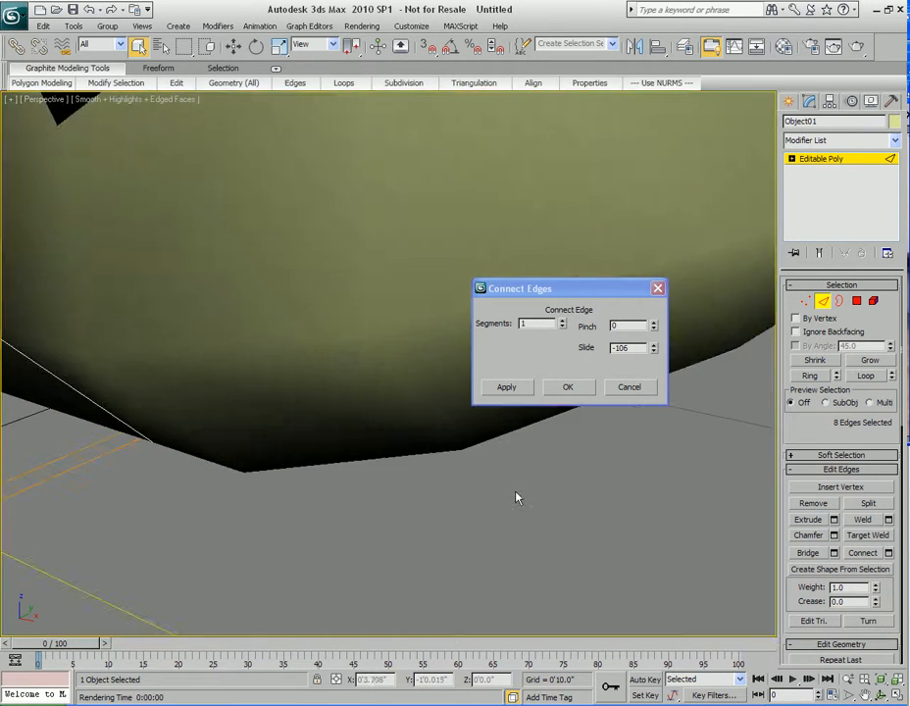
{"action": "left_click", "coordinate": [654, 345]}
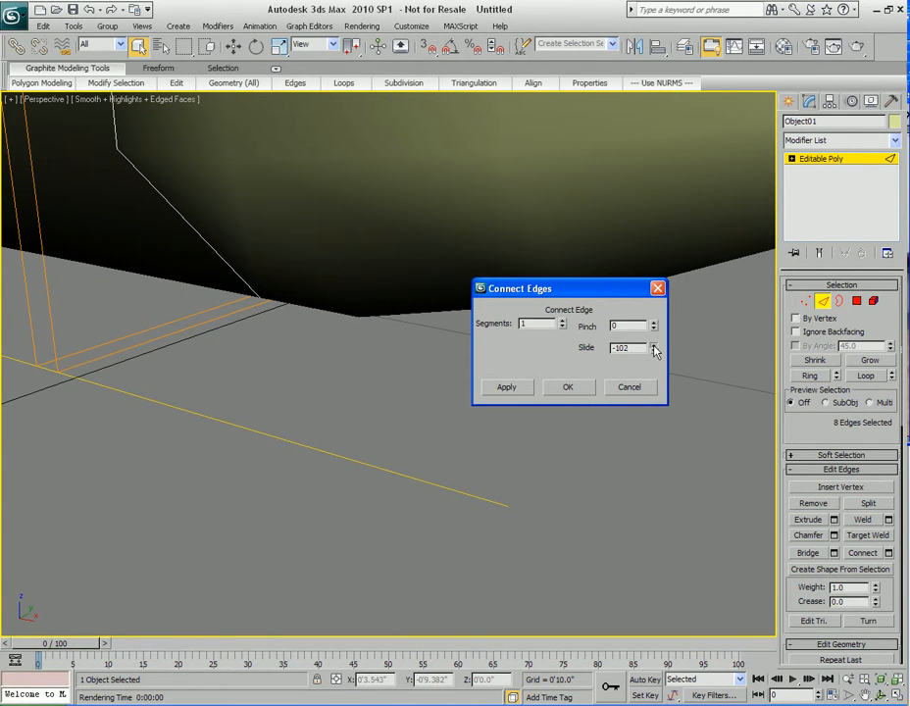
{"action": "left_click", "coordinate": [654, 351]}
{"action": "left_click", "coordinate": [654, 346]}
{"action": "left_click", "coordinate": [569, 391]}
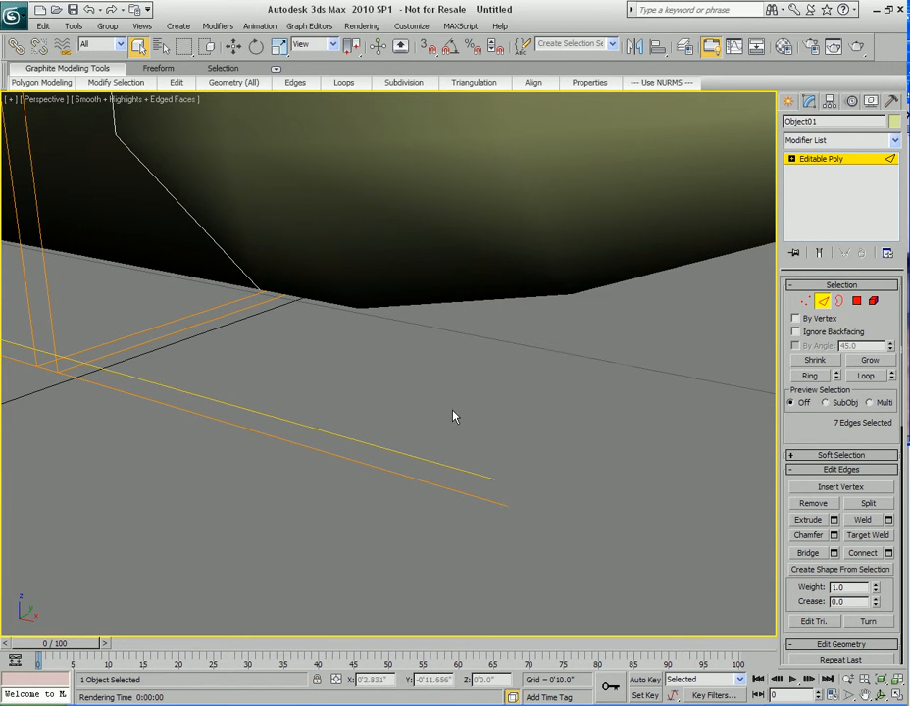
Nudge the new bottom edge loop down along Z by about 0.008".
{"action": "scroll", "coordinate": [546, 420], "scroll_direction": "down", "scroll_amount": 5}
{"action": "key", "text": "w"}
{"action": "key", "text": "z"}
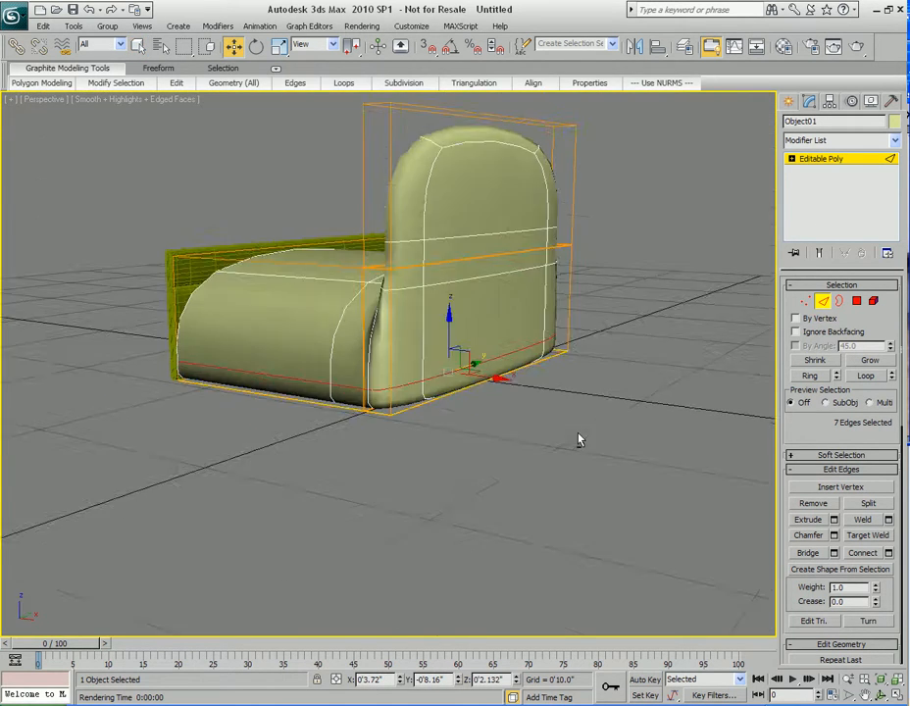
{"action": "scroll", "coordinate": [578, 442], "scroll_direction": "up", "scroll_amount": 5}
{"action": "scroll", "coordinate": [518, 394], "scroll_direction": "up", "scroll_amount": 3}
{"action": "left_click_drag", "start_coordinate": [609, 316], "coordinate": [610, 315]}
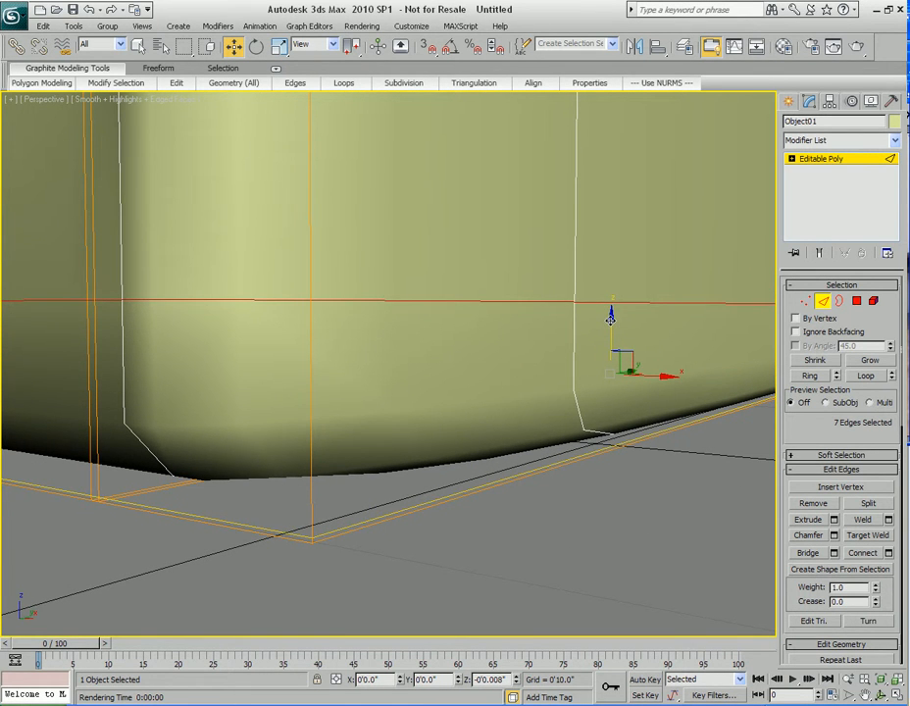
Connect the ring of lengthwise edges on the seat and backrest with one segment at slide -99, placing a loop near the outer end.
{"action": "scroll", "coordinate": [442, 431], "scroll_direction": "down", "scroll_amount": 8}
{"action": "key", "text": "q"}
{"action": "middle_click_drag", "start_coordinate": [443, 432], "coordinate": [416, 334], "text": "alt"}
{"action": "scroll", "coordinate": [427, 379], "scroll_direction": "up", "scroll_amount": 4}
{"action": "left_click", "coordinate": [549, 330]}
{"action": "middle_click_drag", "start_coordinate": [549, 330], "coordinate": [423, 383], "text": "alt"}
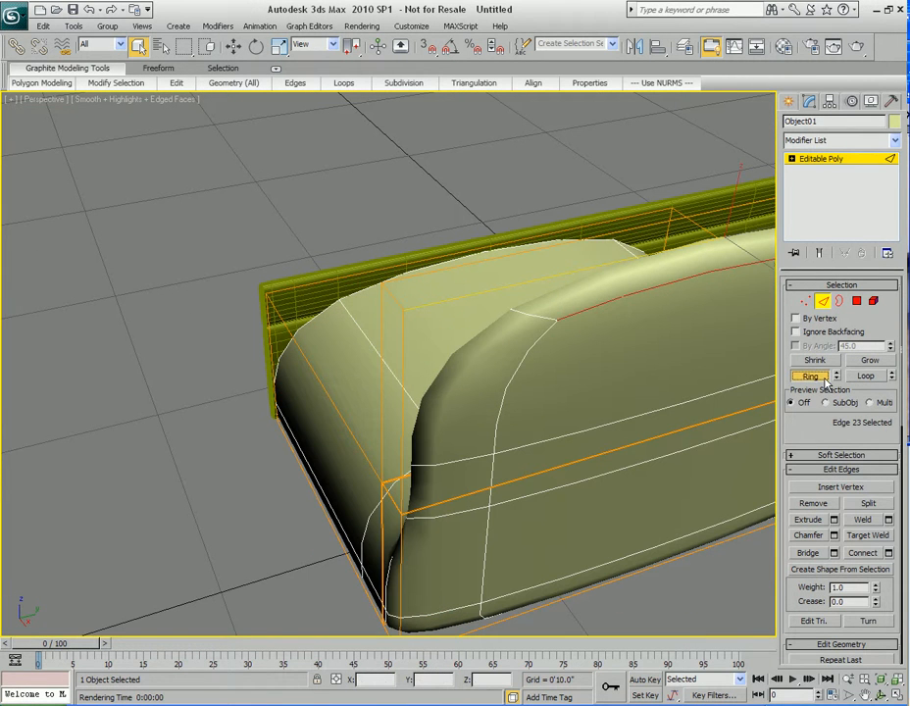
{"action": "left_click", "coordinate": [821, 379]}
{"action": "right_click", "coordinate": [469, 300]}
{"action": "left_click", "coordinate": [435, 357]}
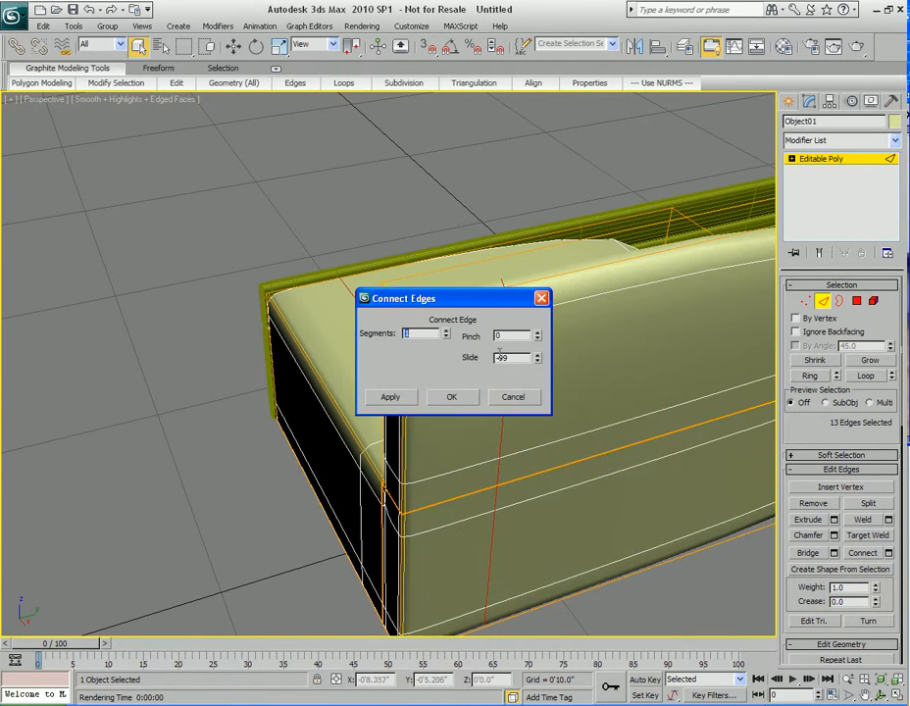
{"action": "middle_click_drag", "start_coordinate": [462, 424], "coordinate": [546, 496], "text": "alt"}
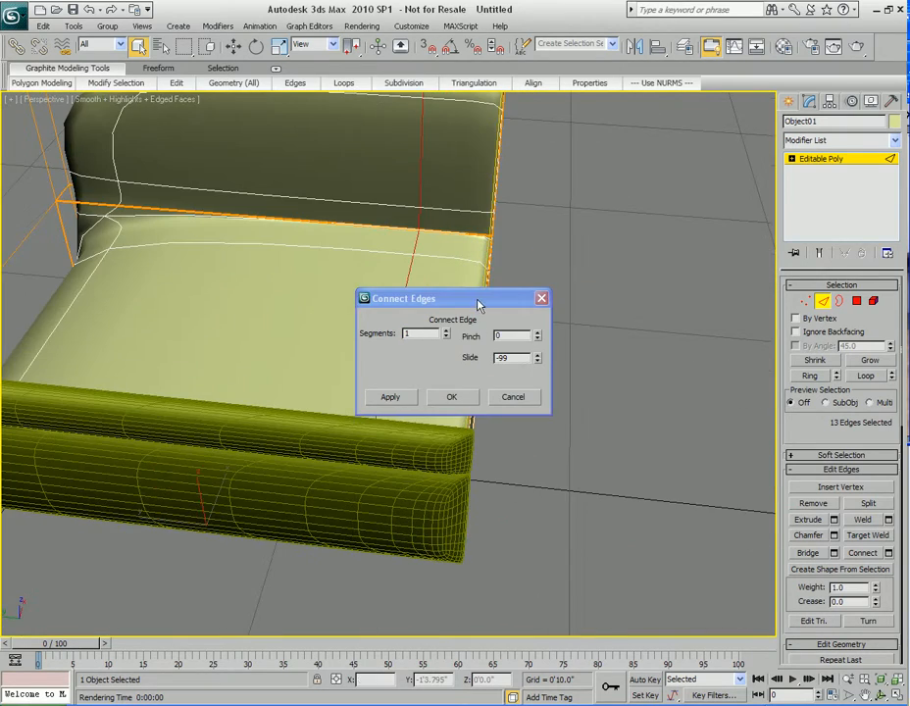
{"action": "left_click_drag", "start_coordinate": [478, 305], "coordinate": [670, 276]}
{"action": "middle_click_drag", "start_coordinate": [434, 329], "coordinate": [473, 265], "text": "alt"}
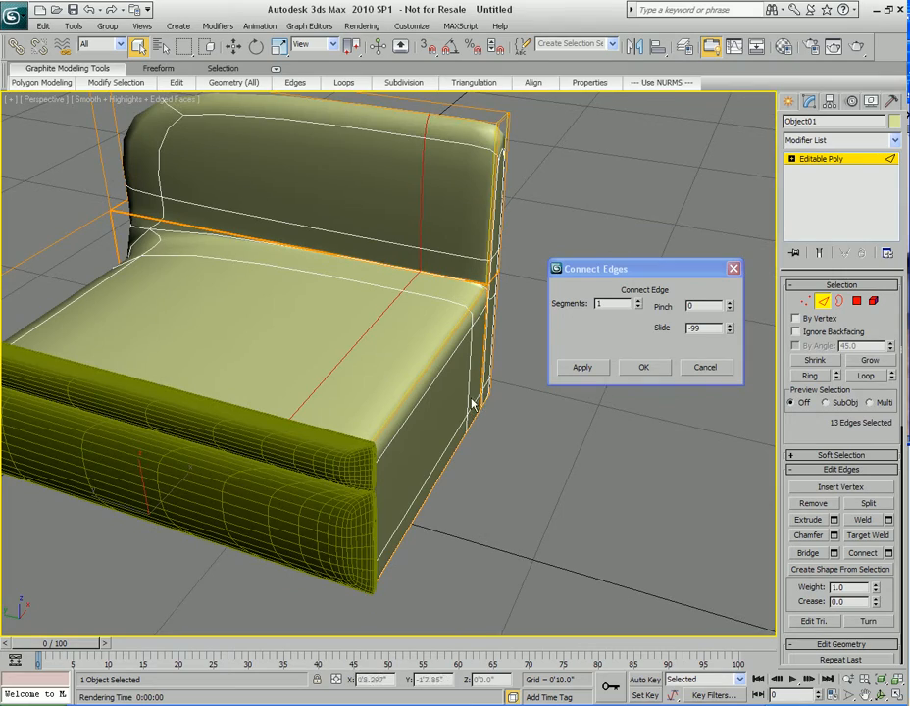
{"action": "middle_click_drag", "start_coordinate": [520, 412], "coordinate": [472, 397], "text": "alt"}
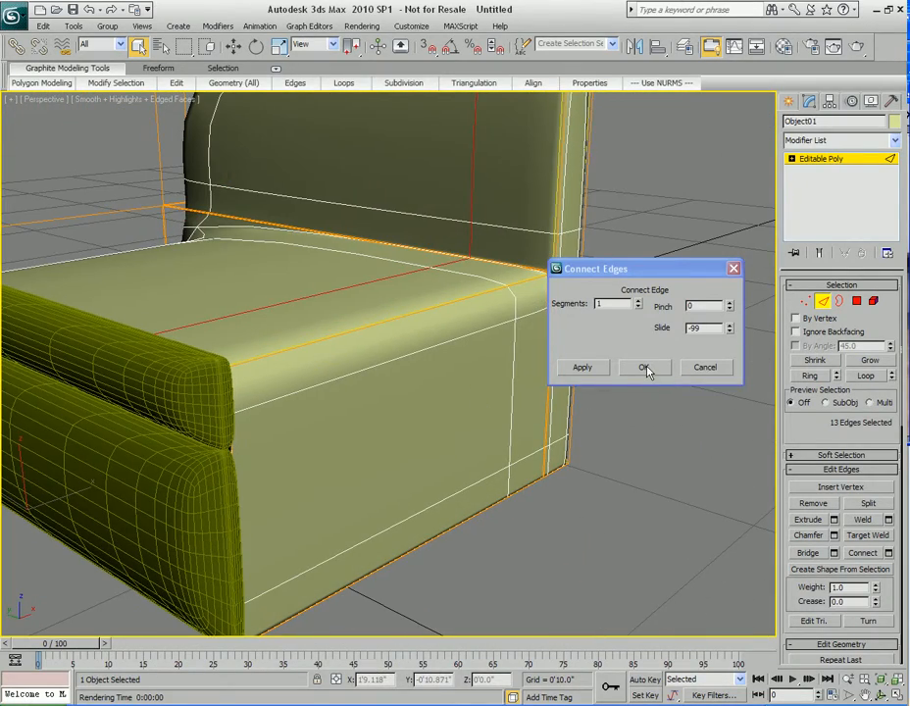
{"action": "left_click", "coordinate": [645, 367]}
Delete the polygons closing the body's inner end at the sofa's centre, working in wireframe, and return to shaded object level.
{"action": "middle_click_drag", "start_coordinate": [478, 349], "coordinate": [303, 222], "text": "alt"}
{"action": "middle_click_drag", "start_coordinate": [305, 338], "coordinate": [479, 298]}
{"action": "scroll", "coordinate": [469, 315], "scroll_direction": "down", "scroll_amount": 3}
{"action": "mouse_move", "coordinate": [424, 355]}
{"action": "middle_mouse_down"}
{"action": "mouse_move", "coordinate": [452, 331]}
{"action": "mouse_move", "coordinate": [432, 361]}
{"action": "middle_mouse_up"}
{"action": "key", "text": "F3"}
{"action": "key", "text": "4"}
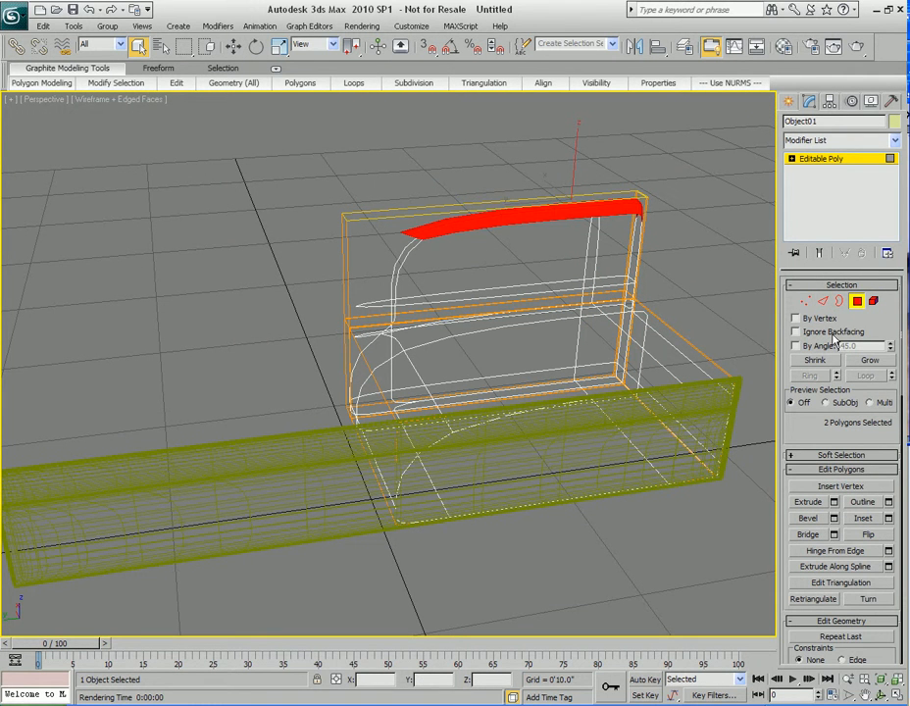
{"action": "left_click", "coordinate": [206, 46]}
{"action": "left_click_drag", "start_coordinate": [271, 190], "coordinate": [488, 598]}
{"action": "key", "text": "Delete"}
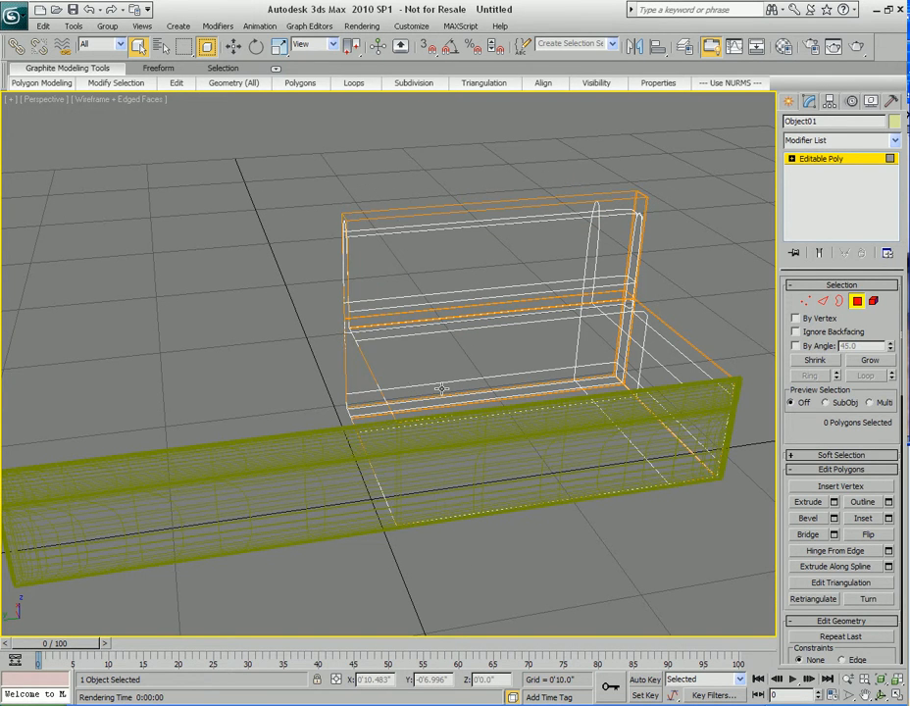
{"action": "key", "text": "F3"}
{"action": "mouse_move", "coordinate": [438, 389]}
{"action": "middle_mouse_down", "text": "alt"}
{"action": "mouse_move", "coordinate": [506, 455]}
{"action": "mouse_move", "coordinate": [660, 383]}
{"action": "mouse_move", "coordinate": [427, 386]}
{"action": "mouse_move", "coordinate": [539, 419]}
{"action": "mouse_move", "coordinate": [521, 386]}
{"action": "mouse_move", "coordinate": [555, 384]}
{"action": "mouse_move", "coordinate": [479, 419]}
{"action": "mouse_move", "coordinate": [475, 404]}
{"action": "middle_mouse_up", "text": "alt"}
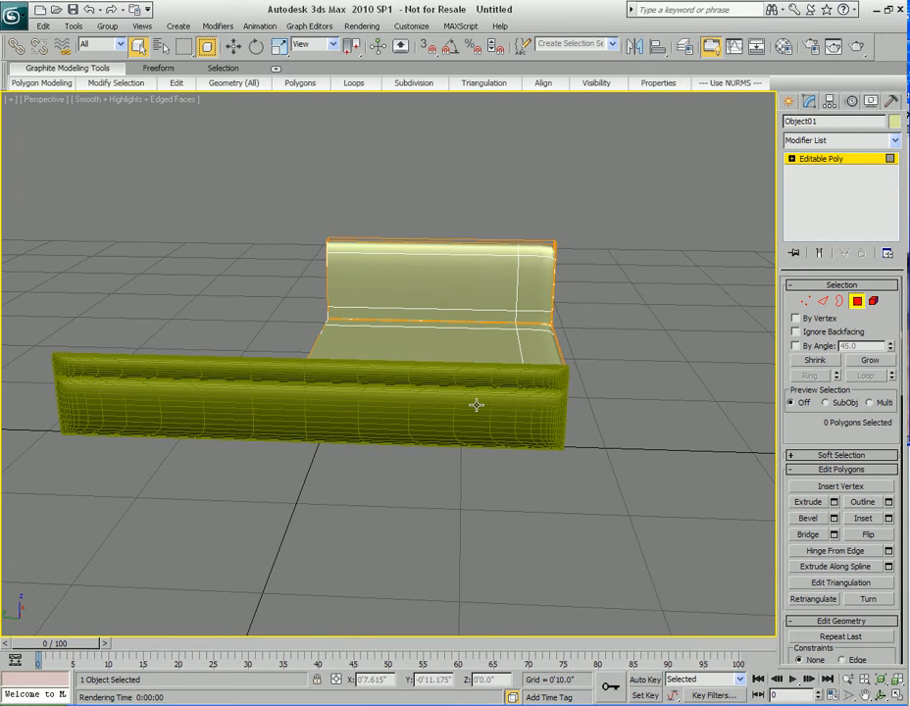
{"action": "middle_click_drag", "start_coordinate": [529, 328], "coordinate": [478, 391], "text": "alt"}
{"action": "key", "text": "4"}
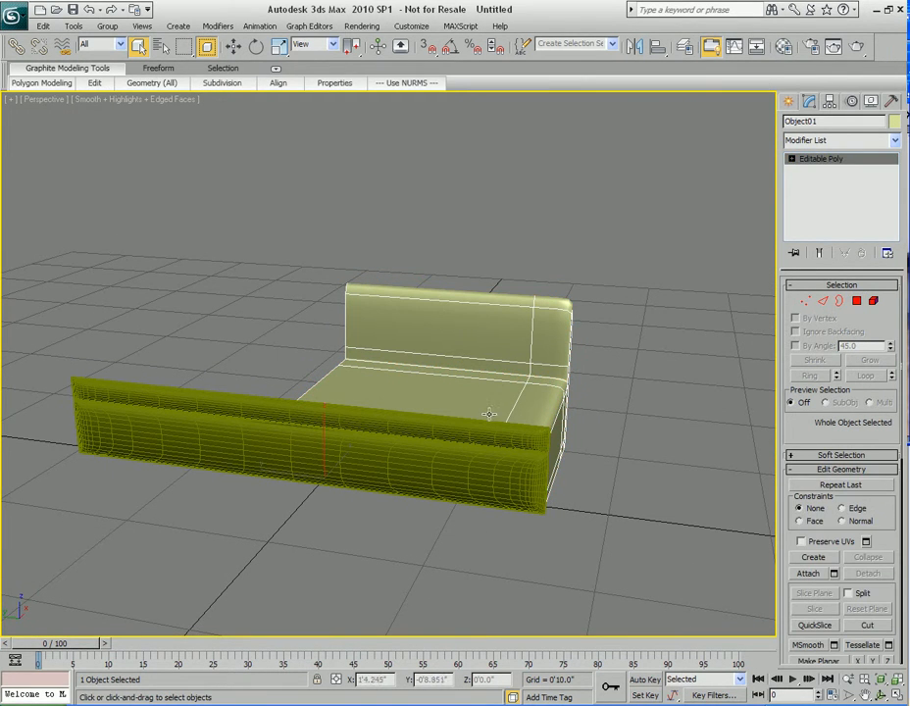
Scale the seat and backrest body along Y to about 56.4 percent and compare its proportions with the reference image.
{"action": "middle_click_drag", "start_coordinate": [475, 389], "coordinate": [493, 396], "text": "alt"}
{"action": "middle_click_drag", "start_coordinate": [411, 423], "coordinate": [458, 405]}
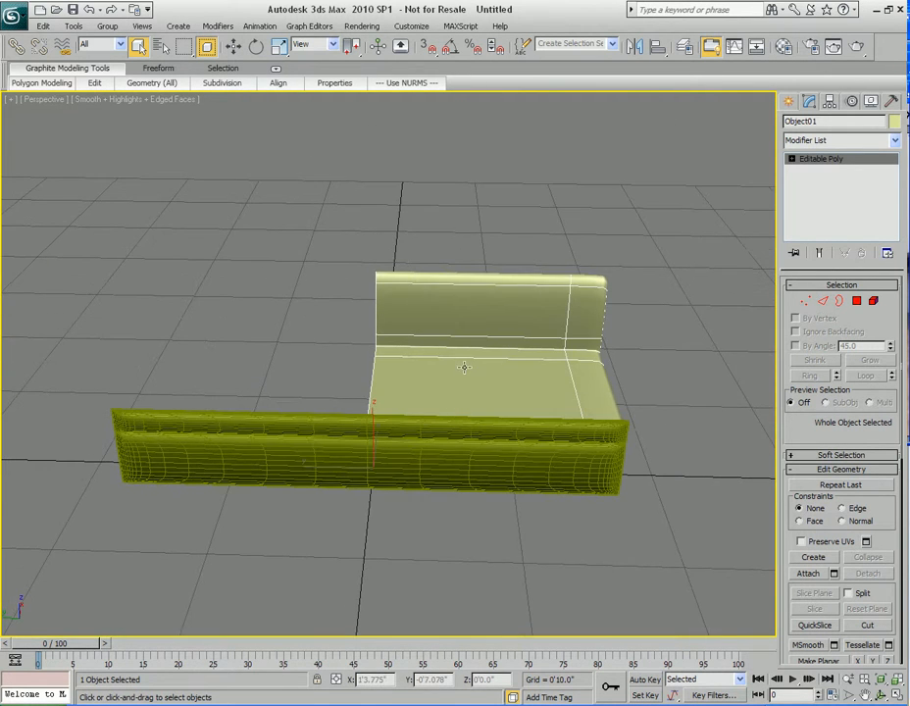
{"action": "scroll", "coordinate": [490, 387], "scroll_direction": "up", "scroll_amount": 5}
{"action": "key", "text": "w"}
{"action": "mouse_move", "coordinate": [478, 404]}
{"action": "middle_mouse_down", "text": "alt"}
{"action": "mouse_move", "coordinate": [496, 410]}
{"action": "mouse_move", "coordinate": [470, 415]}
{"action": "middle_mouse_up", "text": "alt"}
{"action": "key", "text": "r"}
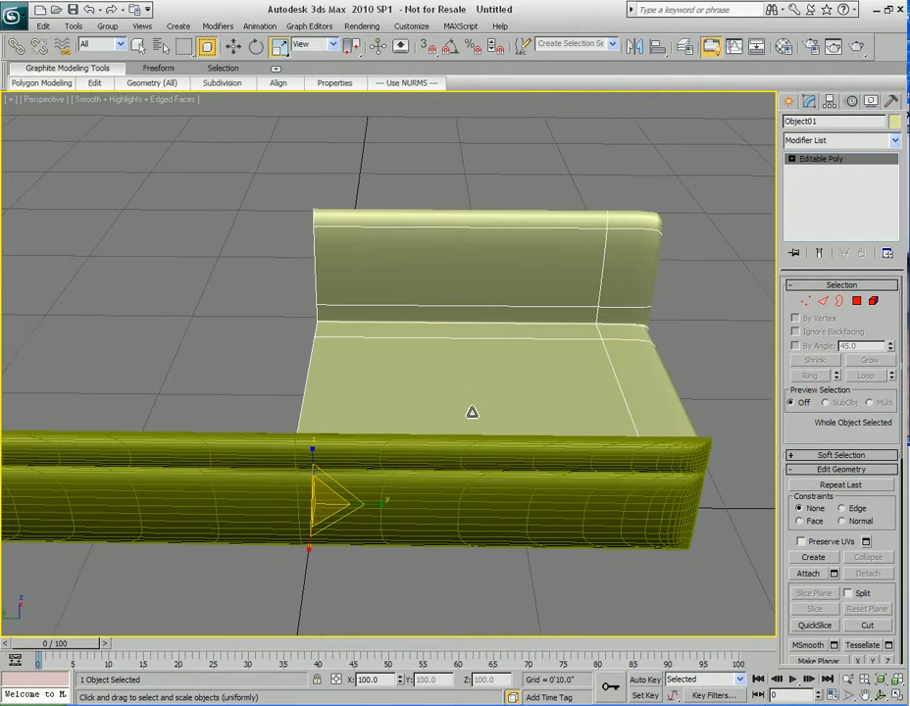
{"action": "left_click_drag", "start_coordinate": [378, 503], "coordinate": [352, 501]}
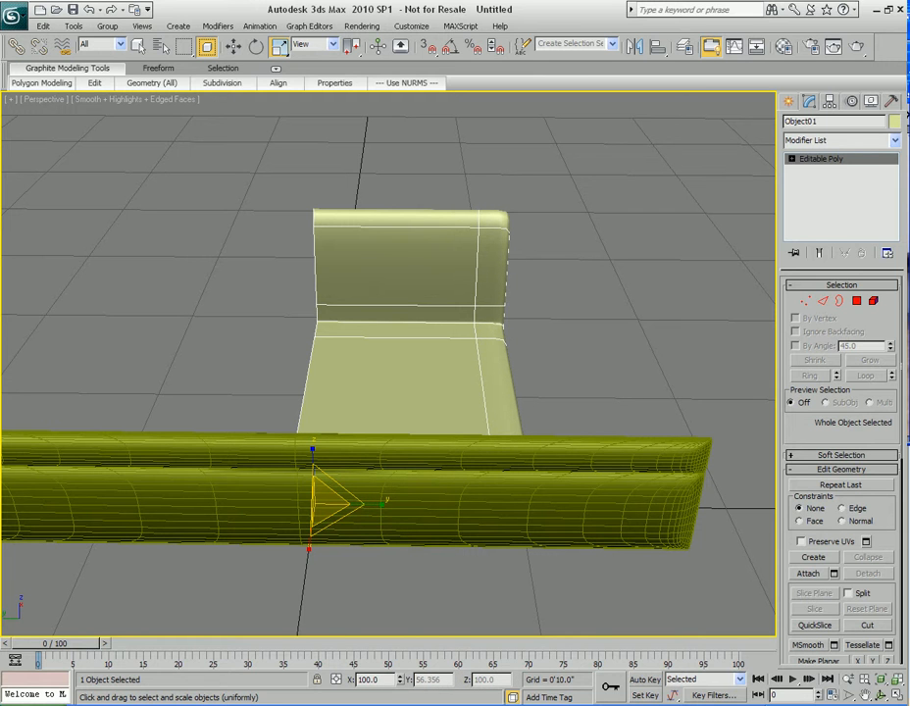
{"action": "left_click_drag", "start_coordinate": [908, 81], "coordinate": [607, 73]}
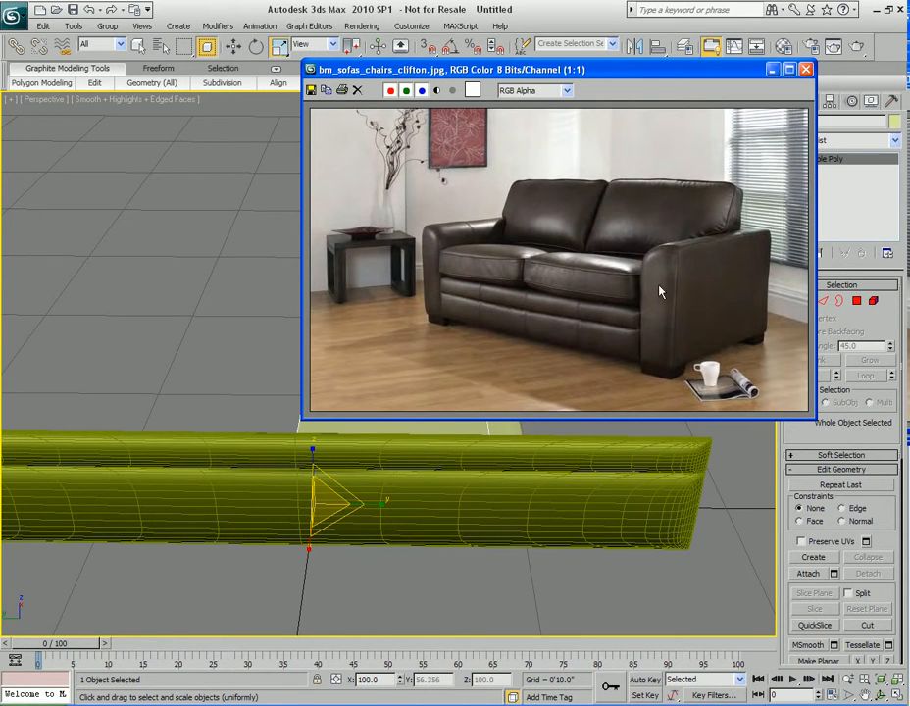
{"action": "left_click_drag", "start_coordinate": [562, 74], "coordinate": [909, 61]}
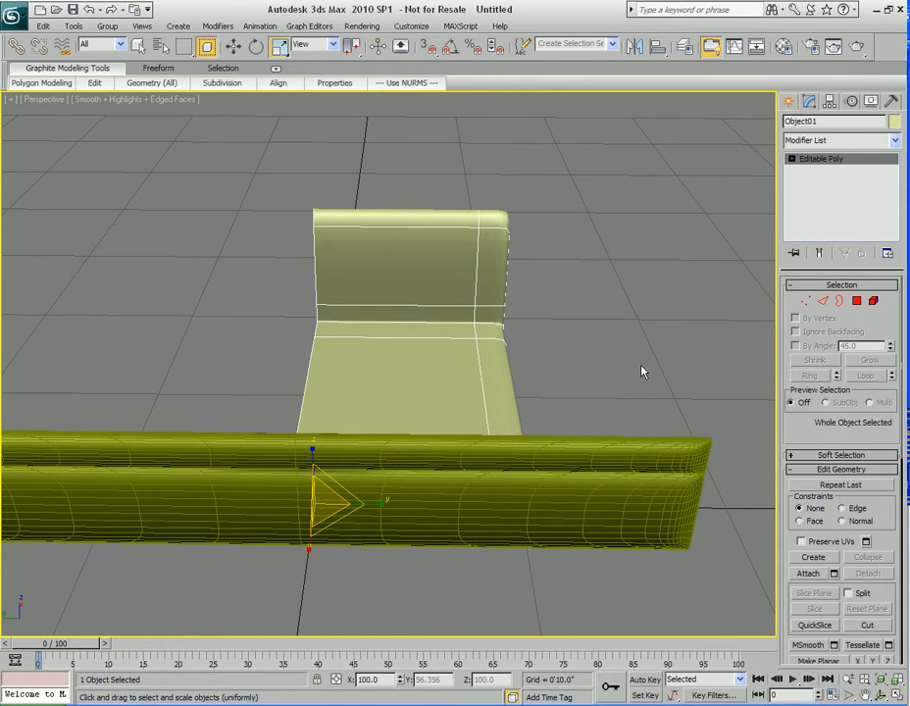
{"action": "middle_click_drag", "start_coordinate": [566, 421], "coordinate": [561, 407]}
{"action": "left_click_drag", "start_coordinate": [378, 492], "coordinate": [371, 548]}
Select the outer-end vertices of the front panels below Symmetry and move them inward along Y to the narrowed body's end.
{"action": "middle_click_drag", "start_coordinate": [459, 471], "coordinate": [551, 505], "text": "alt"}
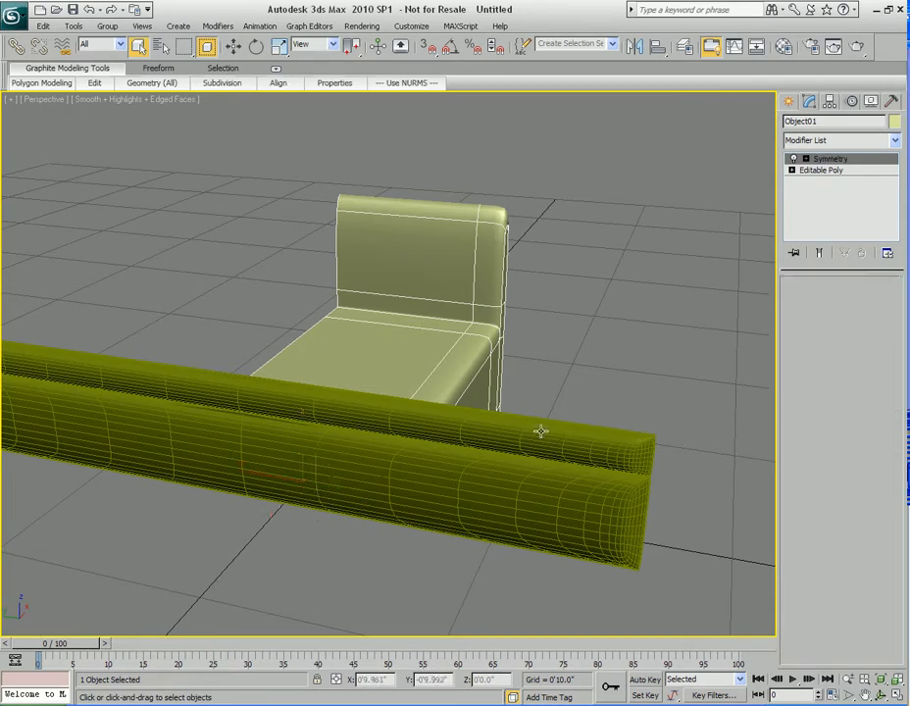
{"action": "left_click", "coordinate": [545, 490]}
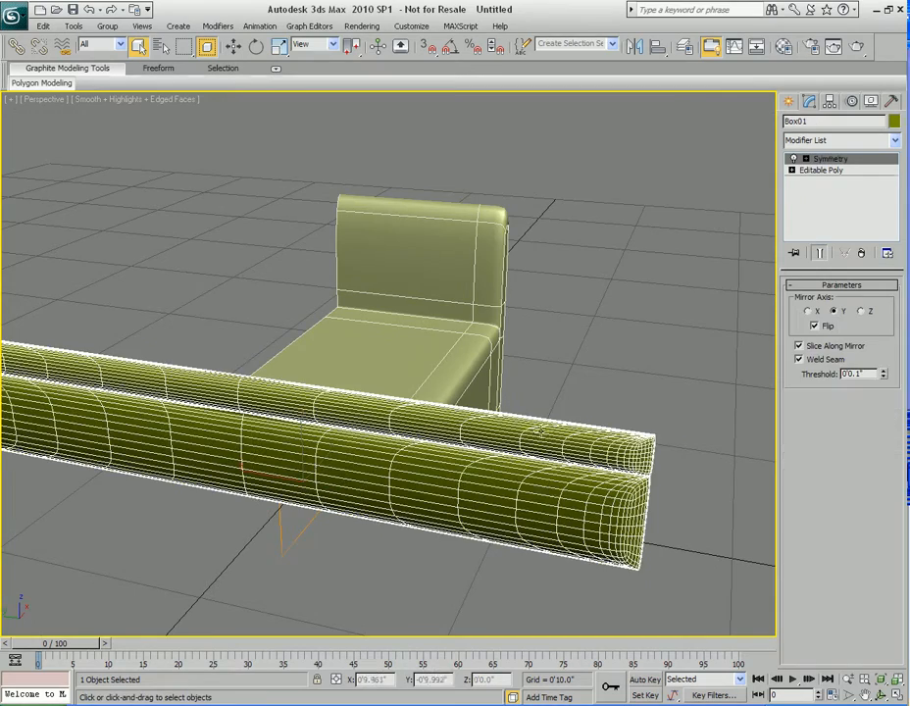
{"action": "middle_click_drag", "start_coordinate": [552, 497], "coordinate": [625, 495], "text": "alt"}
{"action": "left_click", "coordinate": [829, 171]}
{"action": "key", "text": "1"}
{"action": "middle_click_drag", "start_coordinate": [623, 443], "coordinate": [615, 419], "text": "alt"}
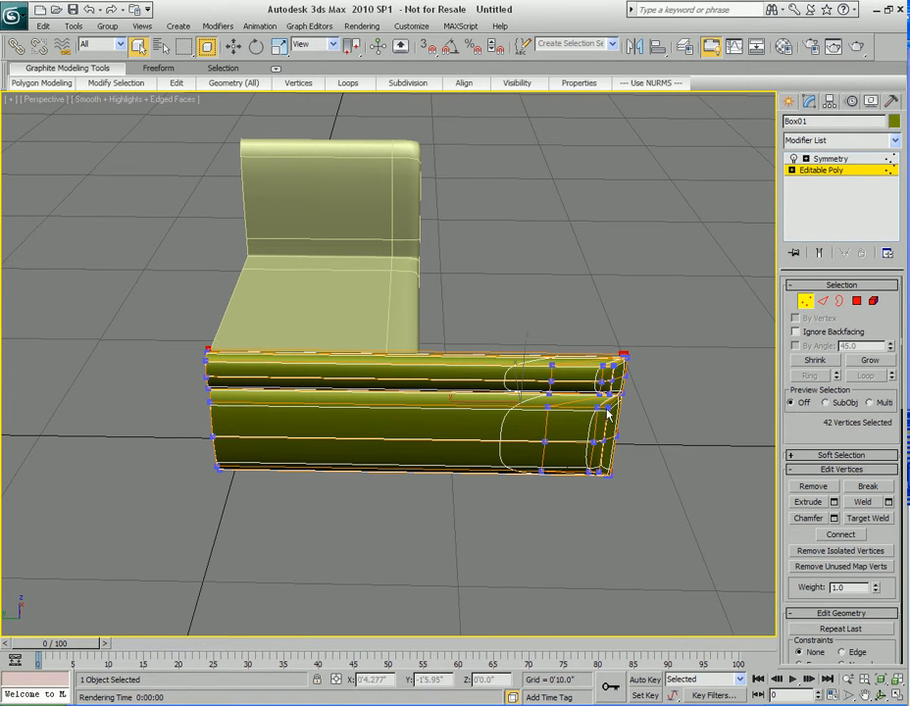
{"action": "mouse_move", "coordinate": [692, 300]}
{"action": "left_mouse_down"}
{"action": "mouse_move", "coordinate": [540, 520]}
{"action": "mouse_move", "coordinate": [483, 564]}
{"action": "mouse_move", "coordinate": [424, 569]}
{"action": "left_mouse_up"}
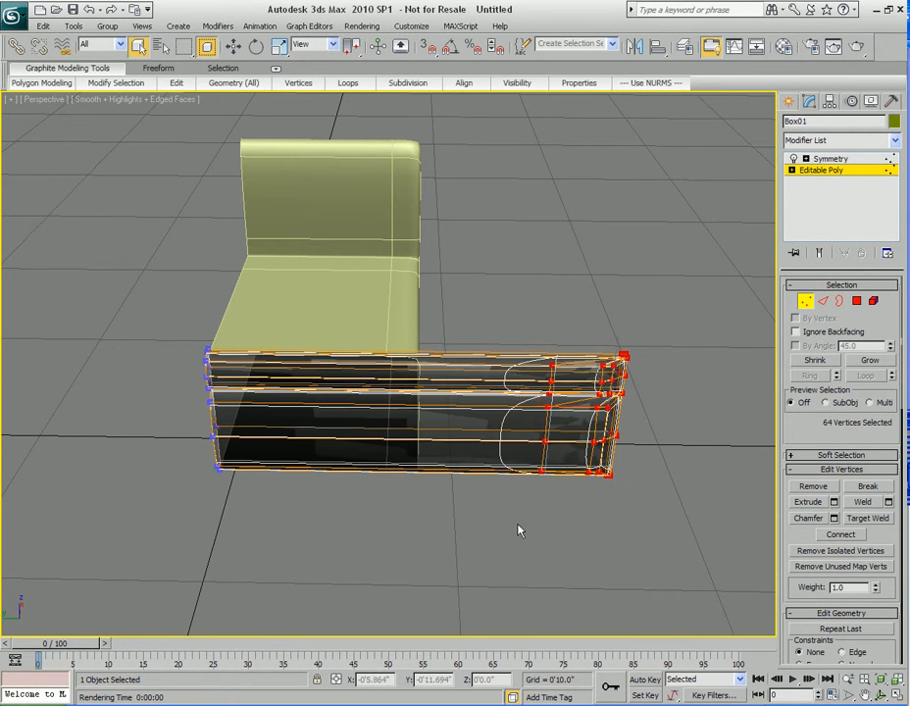
{"action": "middle_click_drag", "start_coordinate": [528, 595], "coordinate": [526, 508]}
{"action": "key", "text": "w"}
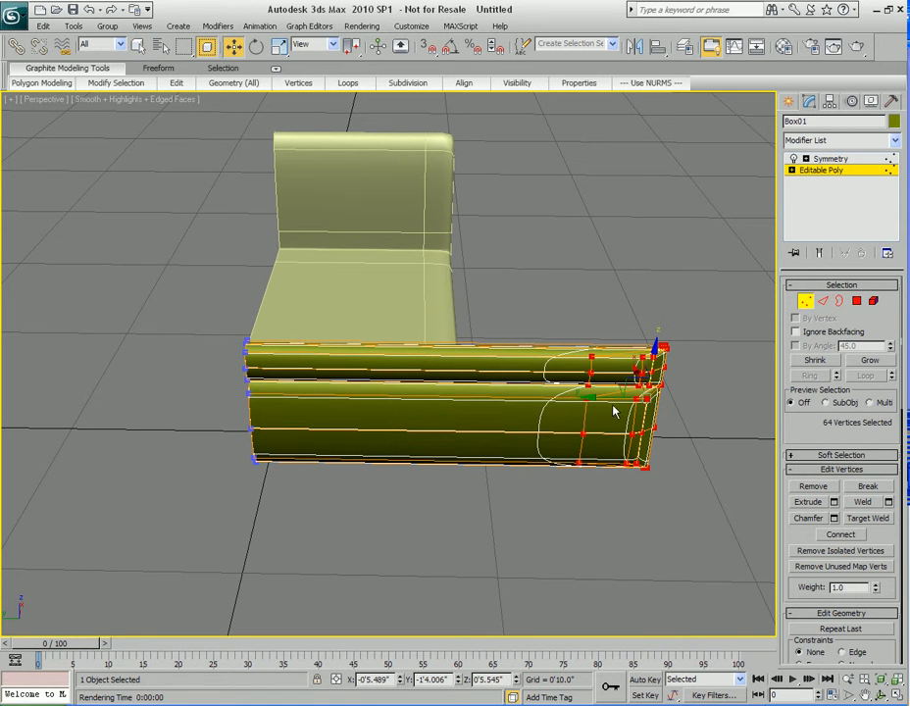
{"action": "left_click_drag", "start_coordinate": [588, 397], "coordinate": [412, 395]}
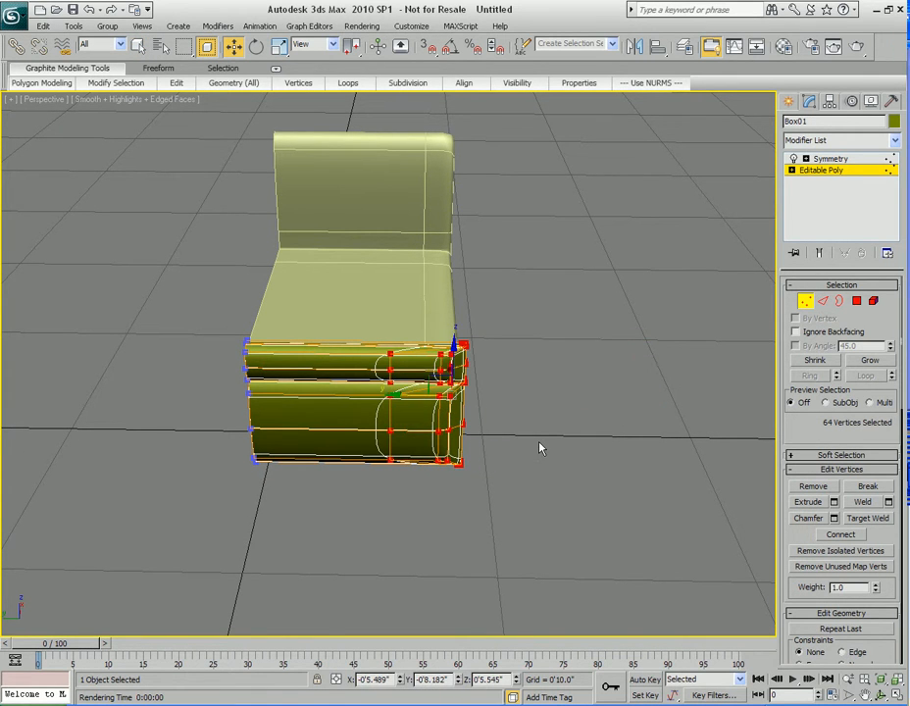
Nudge the front panels' end vertices along Y in the top view to line up with the seat body's outer side.
{"action": "key", "text": "t"}
{"action": "key", "text": "z"}
{"action": "middle_click_drag", "start_coordinate": [540, 447], "coordinate": [482, 408]}
{"action": "scroll", "coordinate": [488, 421], "scroll_direction": "up", "scroll_amount": 2}
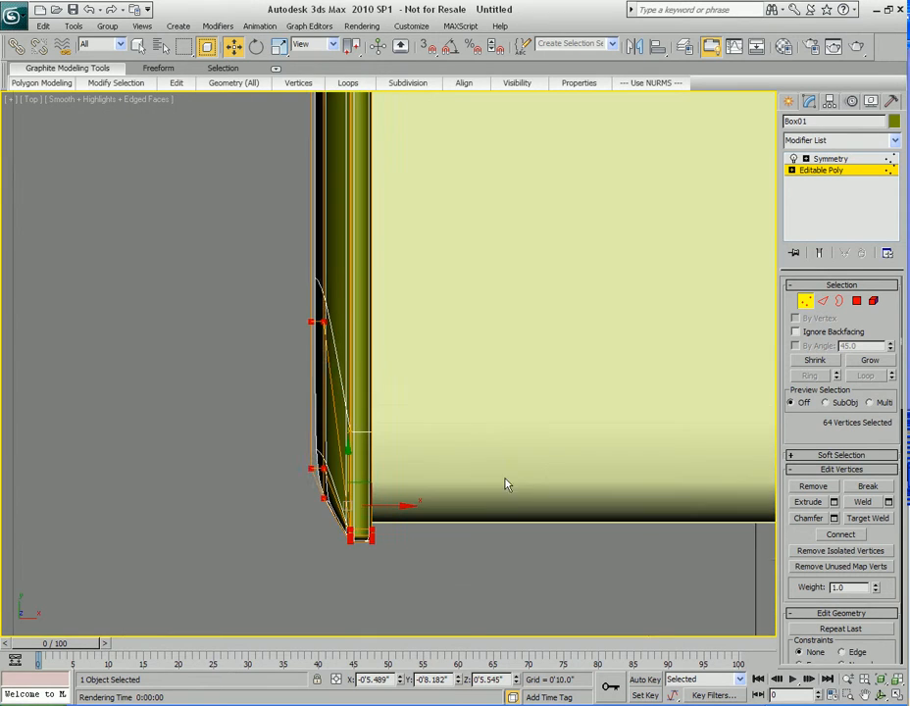
{"action": "middle_click_drag", "start_coordinate": [497, 464], "coordinate": [523, 410]}
{"action": "left_click_drag", "start_coordinate": [378, 393], "coordinate": [373, 379]}
{"action": "key", "text": "q"}
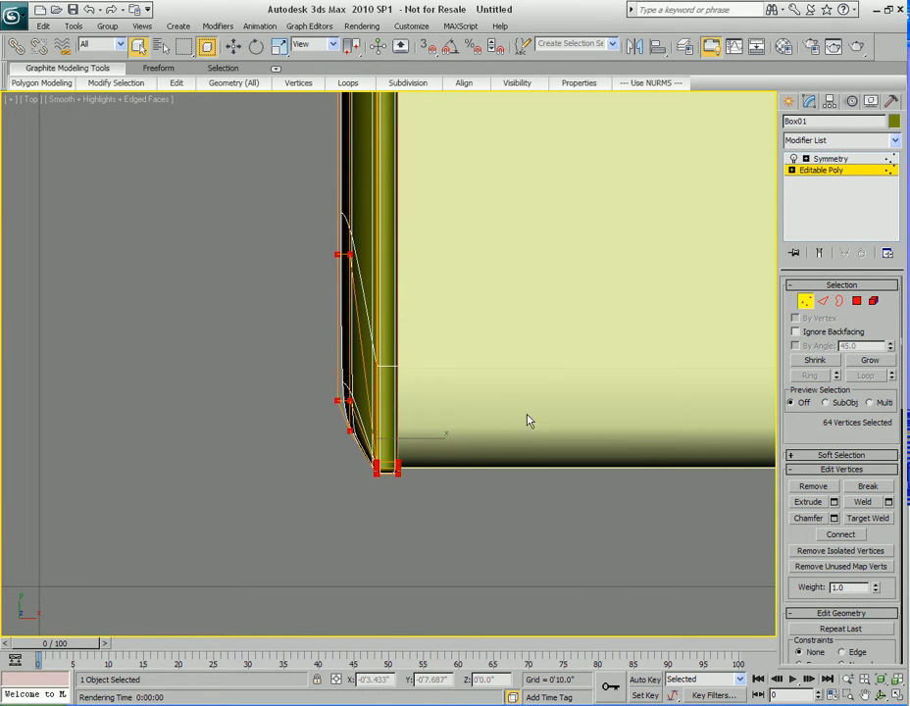
{"action": "scroll", "coordinate": [533, 425], "scroll_direction": "down", "scroll_amount": 3}
{"action": "middle_click_drag", "start_coordinate": [528, 412], "coordinate": [577, 438]}
Leave vertex editing and examine how the front panels and the seat body fit together in perspective.
{"action": "key", "text": "p"}
{"action": "scroll", "coordinate": [568, 385], "scroll_direction": "down", "scroll_amount": 2}
{"action": "key", "text": "shift+z"}
{"action": "key", "text": "shift+z"}
{"action": "key", "text": "shift+z"}
{"action": "key", "text": "shift+z"}
{"action": "key", "text": "shift+z"}
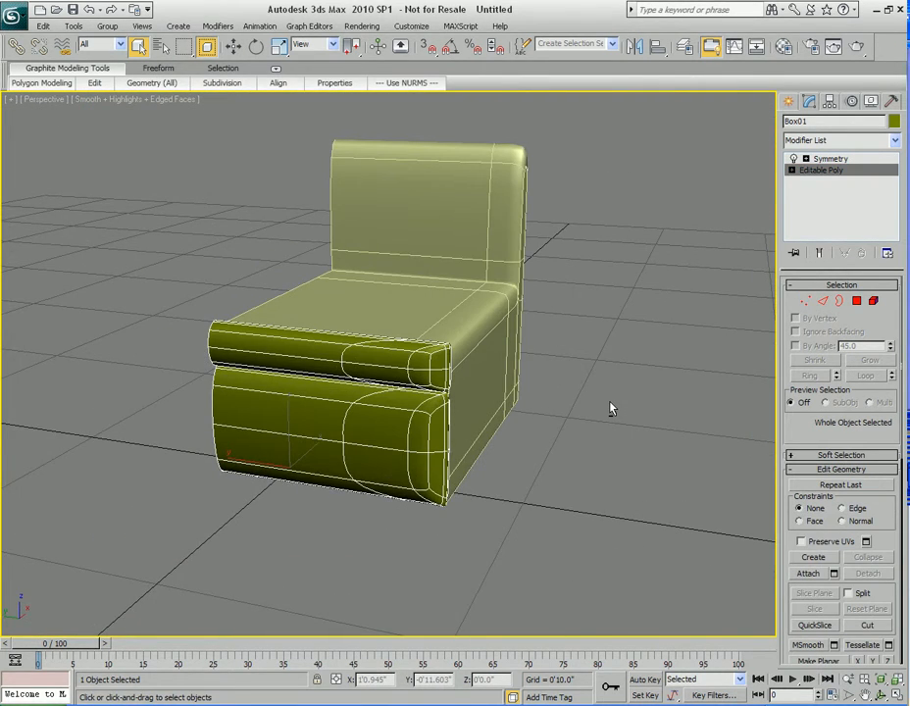
{"action": "key", "text": "shift+z"}
{"action": "key", "text": "shift+z"}
{"action": "key", "text": "shift+z"}
{"action": "key", "text": "shift+z"}
{"action": "key", "text": "shift+z"}
{"action": "key", "text": "shift+z"}
{"action": "key", "text": "shift+z"}
{"action": "key", "text": "shift+z"}
{"action": "key", "text": "shift+z"}
{"action": "key", "text": "shift+z"}
{"action": "key", "text": "shift+z"}
{"action": "key", "text": "shift+z"}
{"action": "key", "text": "shift+z"}
{"action": "key", "text": "shift+z"}
{"action": "key", "text": "shift+z"}
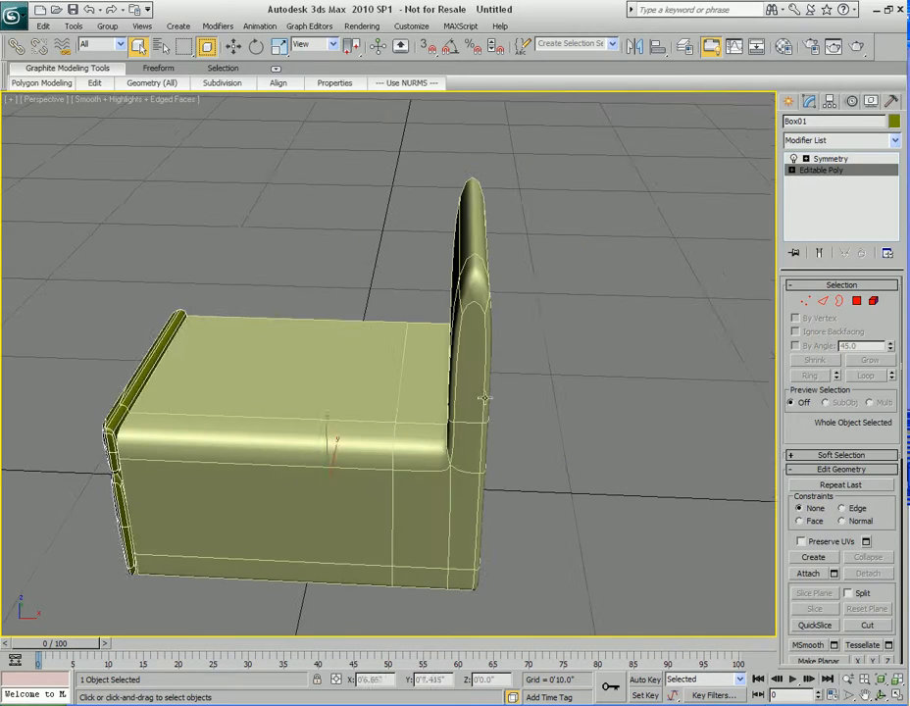
Select the short top edge at the outer end of the backrest on the seat body.
{"action": "left_click", "coordinate": [480, 318]}
{"action": "middle_click_drag", "start_coordinate": [569, 371], "coordinate": [495, 368]}
{"action": "key", "text": "2"}
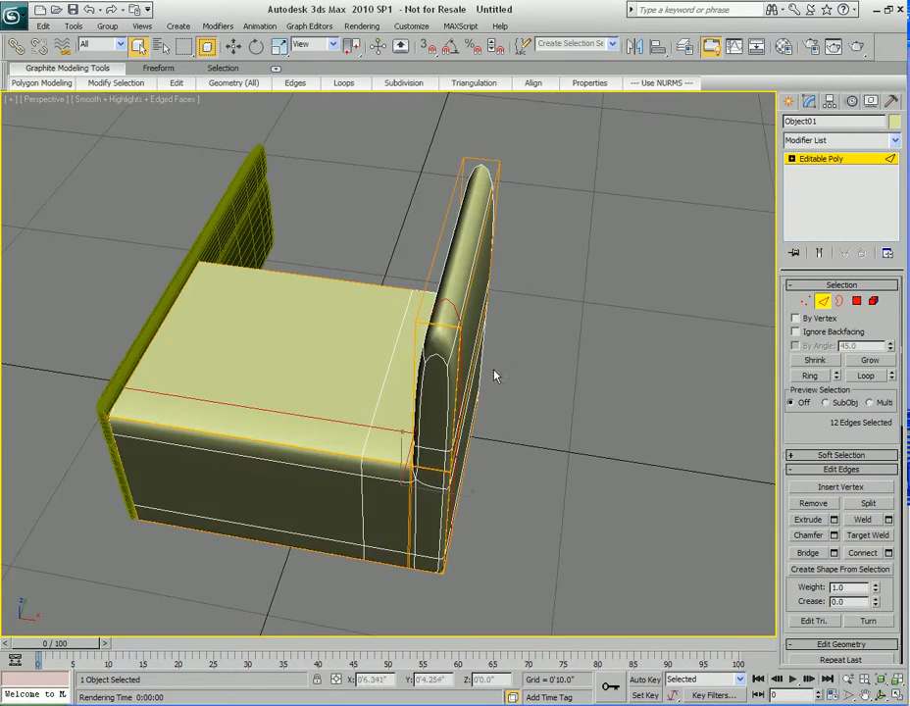
{"action": "scroll", "coordinate": [495, 369], "scroll_direction": "up", "scroll_amount": 3}
{"action": "left_click", "coordinate": [497, 296]}
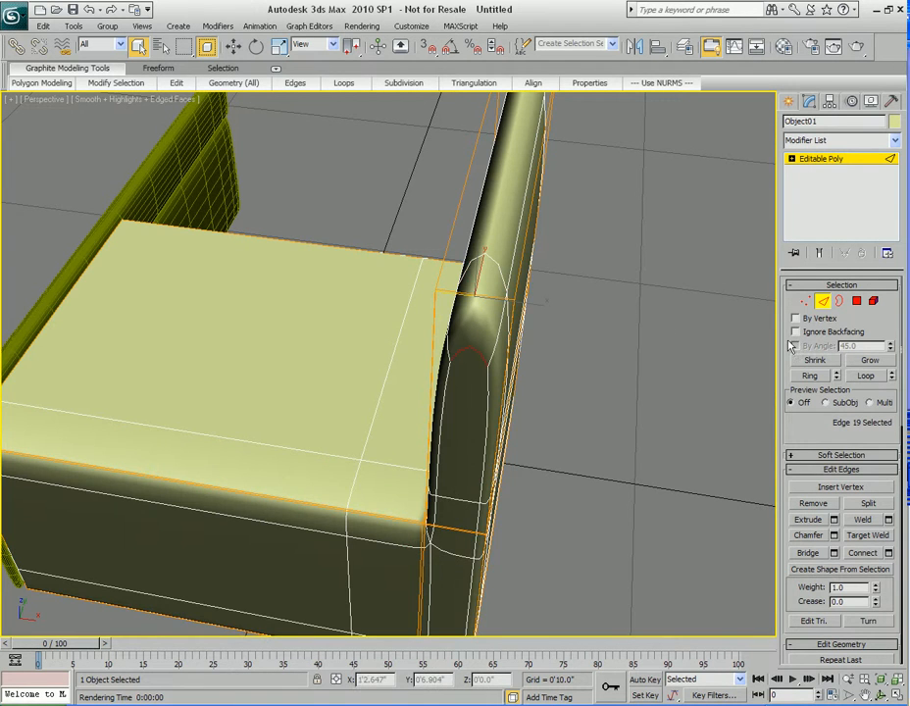
Select the backrest's top vertices and lower them along Z by about 2.1".
{"action": "scroll", "coordinate": [447, 406], "scroll_direction": "down", "scroll_amount": 8}
{"action": "key", "text": "2"}
{"action": "key", "text": "1"}
{"action": "left_click_drag", "start_coordinate": [319, 218], "coordinate": [599, 315]}
{"action": "middle_click_drag", "start_coordinate": [599, 315], "coordinate": [480, 233], "text": "alt"}
{"action": "key", "text": "w"}
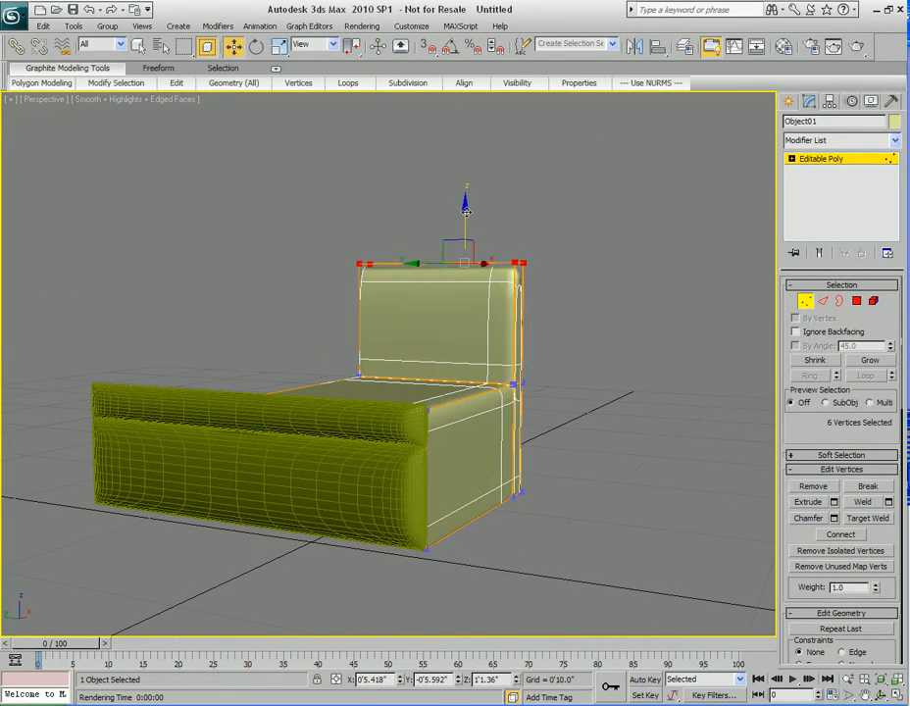
{"action": "left_click_drag", "start_coordinate": [466, 210], "coordinate": [462, 263]}
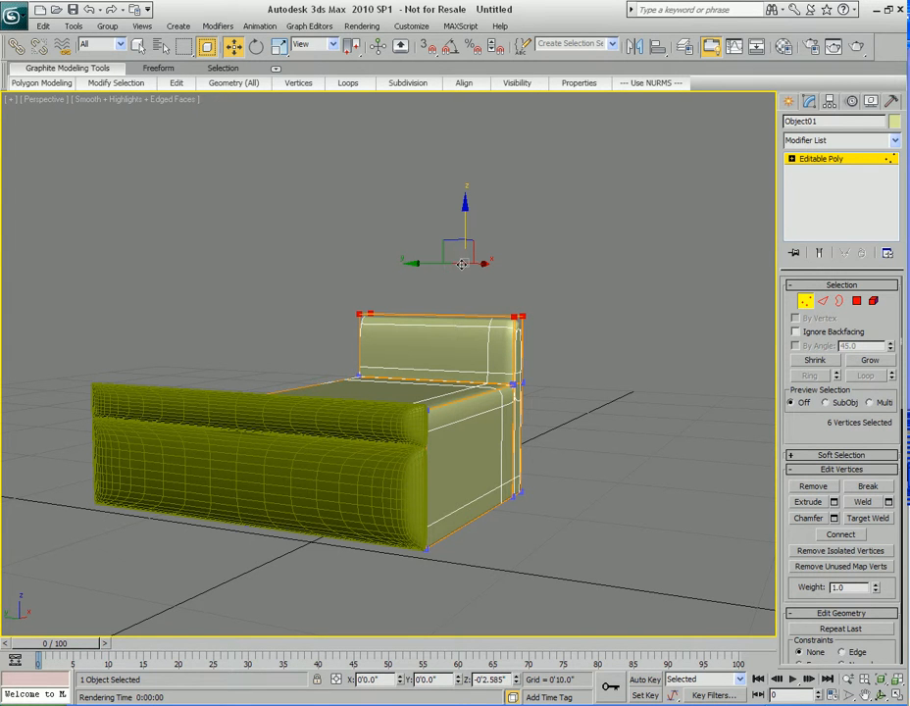
{"action": "left_click_drag", "start_coordinate": [462, 262], "coordinate": [461, 255]}
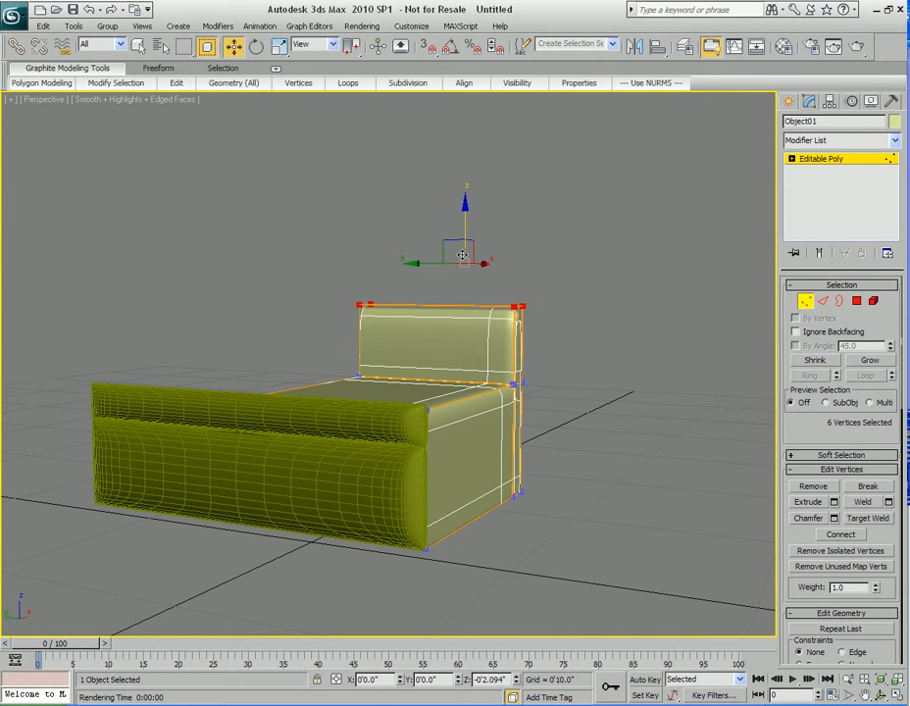
Connect the ring of edges across the backrest's thickness with one segment at slide 96, placing a loop near its rear face.
{"action": "middle_click_drag", "start_coordinate": [567, 365], "coordinate": [493, 351], "text": "alt"}
{"action": "key", "text": "q"}
{"action": "key", "text": "2"}
{"action": "middle_click_drag", "start_coordinate": [410, 324], "coordinate": [464, 316], "text": "alt"}
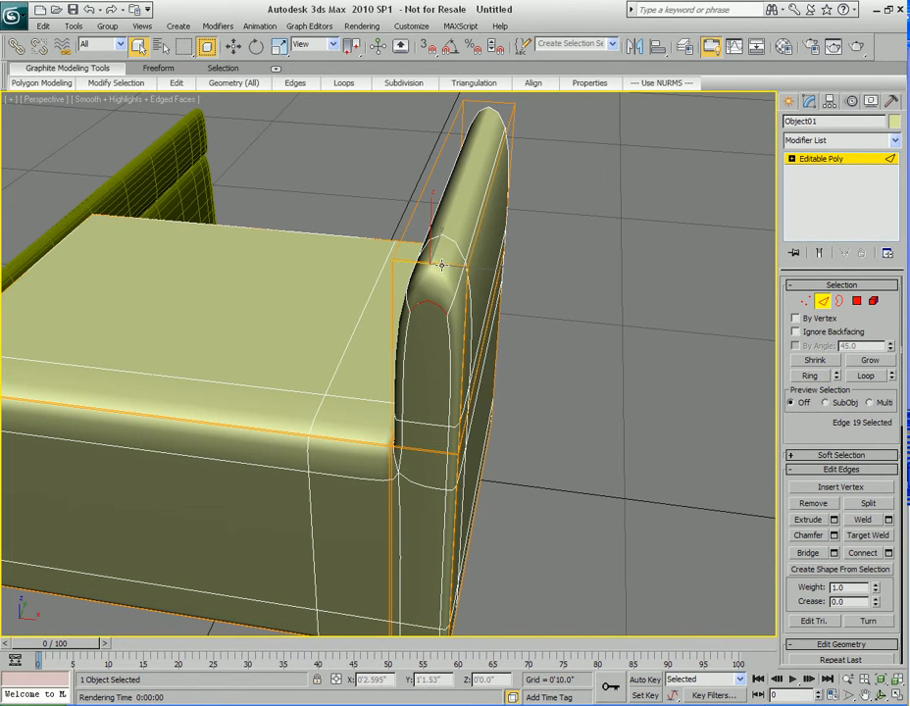
{"action": "middle_click_drag", "start_coordinate": [546, 314], "coordinate": [408, 301], "text": "alt"}
{"action": "left_click", "coordinate": [811, 379]}
{"action": "right_click", "coordinate": [407, 301]}
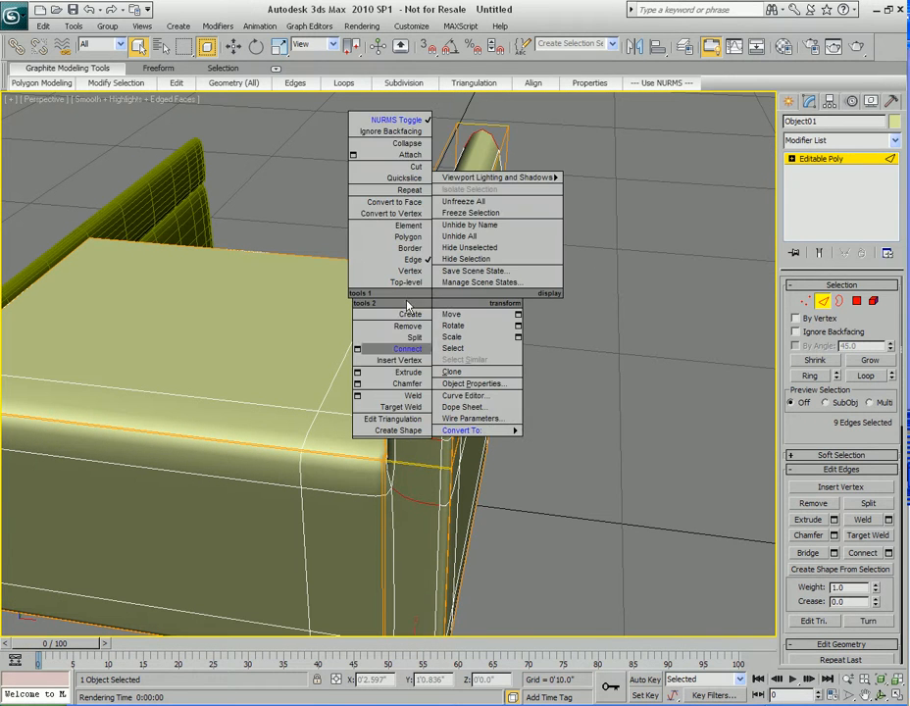
{"action": "left_click", "coordinate": [361, 355]}
{"action": "left_click_drag", "start_coordinate": [471, 298], "coordinate": [664, 307]}
{"action": "left_click_drag", "start_coordinate": [730, 383], "coordinate": [712, 75]}
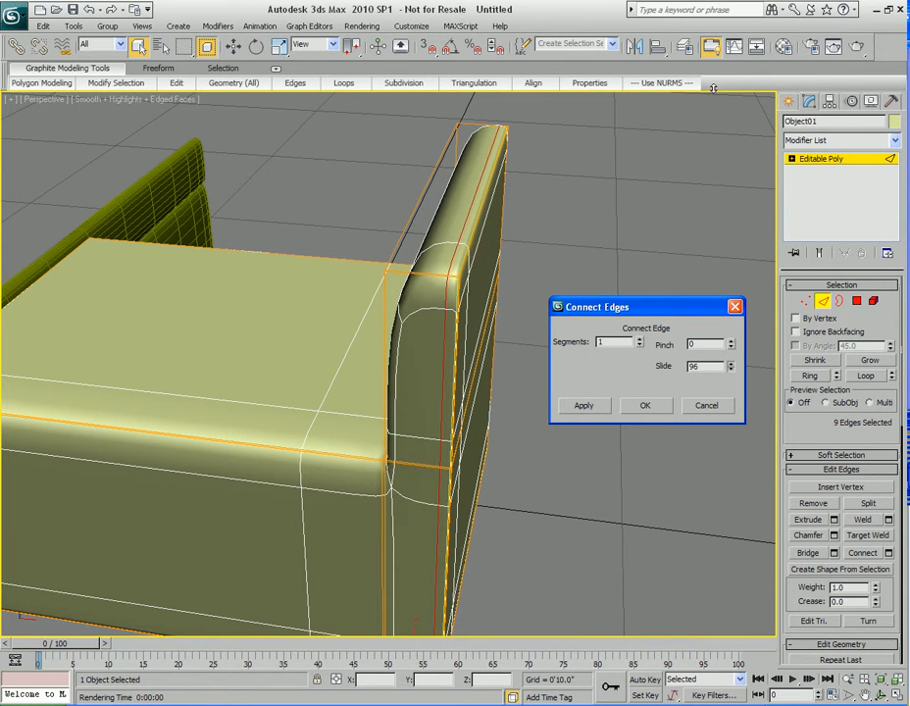
{"action": "left_click", "coordinate": [645, 405]}
Select the seat body's bottom vertices and raise them by about 0.33" in the front view.
{"action": "middle_click_drag", "start_coordinate": [645, 405], "coordinate": [392, 405], "text": "alt"}
{"action": "middle_click_drag", "start_coordinate": [546, 432], "coordinate": [496, 345], "text": "alt"}
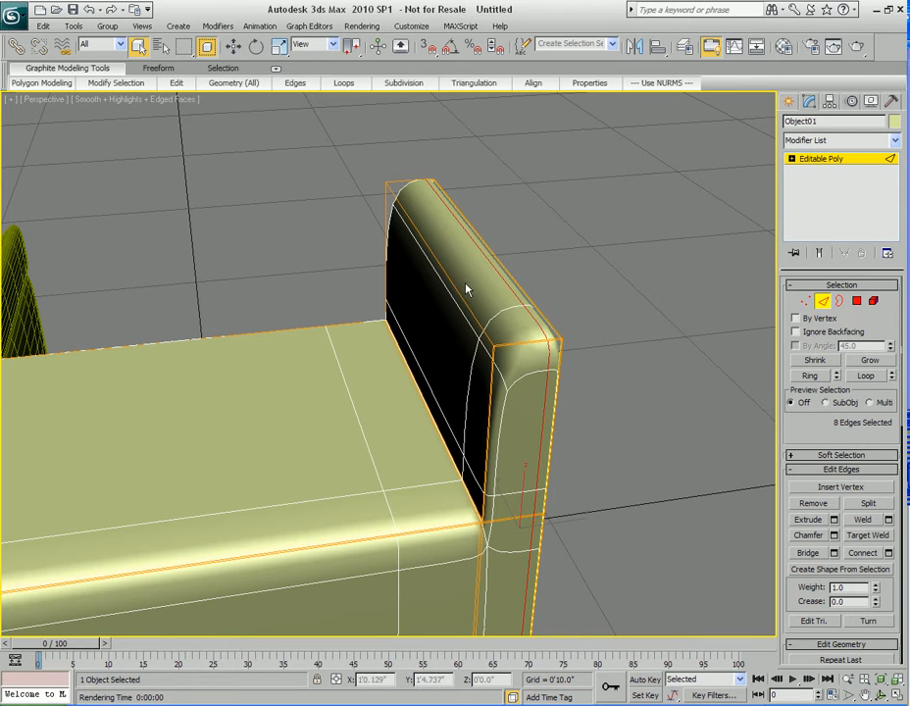
{"action": "middle_click_drag", "start_coordinate": [510, 392], "coordinate": [506, 480], "text": "alt"}
{"action": "key", "text": "1"}
{"action": "left_click_drag", "start_coordinate": [503, 453], "coordinate": [45, 535]}
{"action": "key", "text": "f"}
{"action": "middle_click_drag", "start_coordinate": [366, 525], "coordinate": [398, 543]}
{"action": "scroll", "coordinate": [420, 514], "scroll_direction": "up", "scroll_amount": 2}
{"action": "middle_click_drag", "start_coordinate": [463, 495], "coordinate": [329, 502]}
{"action": "scroll", "coordinate": [329, 502], "scroll_direction": "down", "scroll_amount": 2}
{"action": "key", "text": "w"}
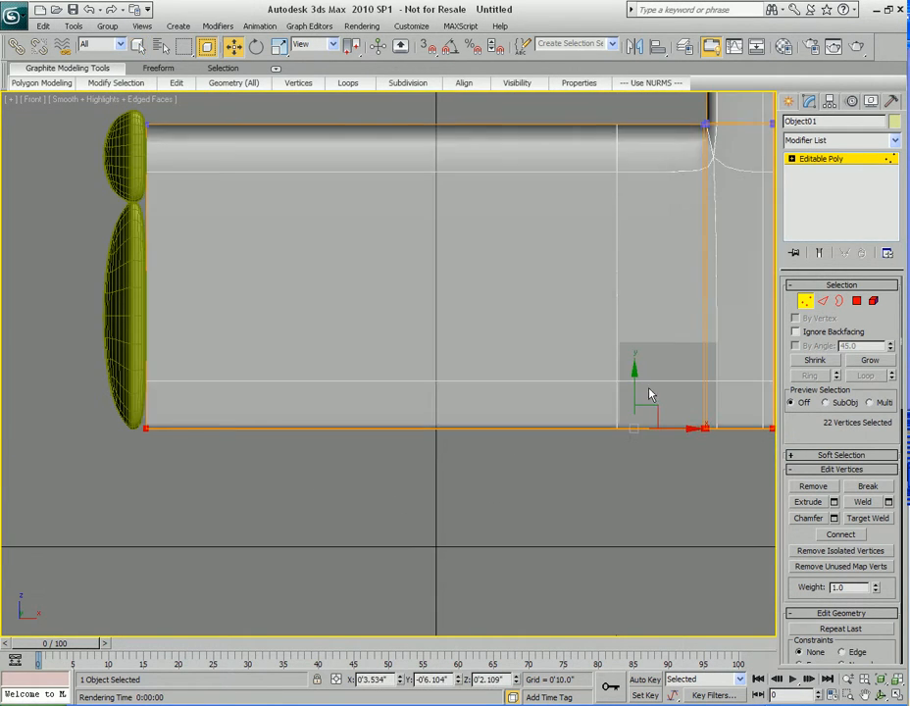
{"action": "left_click_drag", "start_coordinate": [636, 374], "coordinate": [636, 363]}
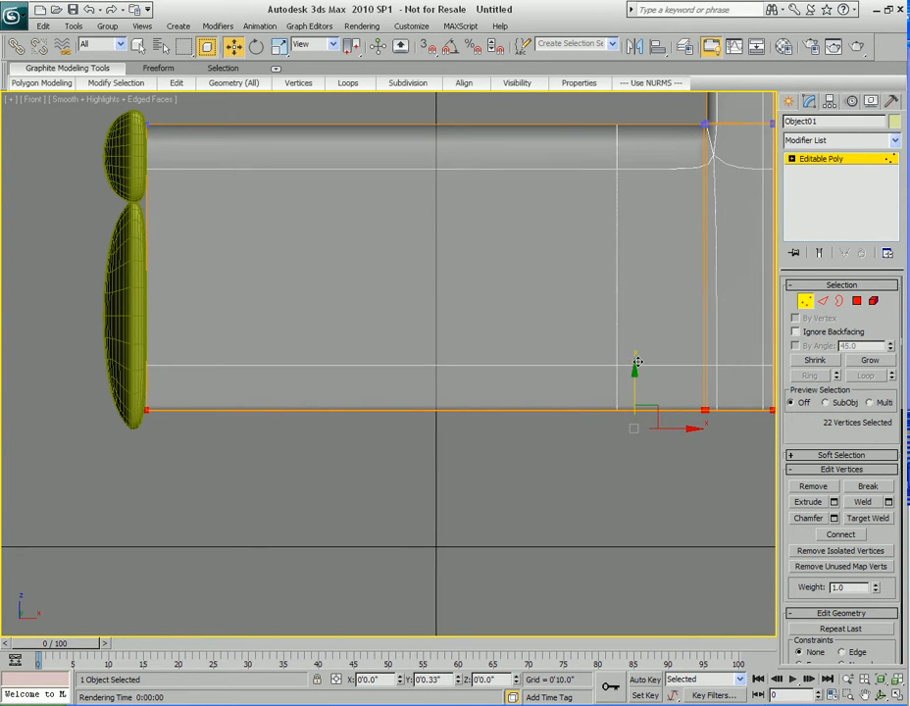
Examine in the front view how the seat body's front edge lines up with the two front panels at its lower and upper corners.
{"action": "middle_click_drag", "start_coordinate": [142, 436], "coordinate": [369, 428]}
{"action": "scroll", "coordinate": [369, 427], "scroll_direction": "up", "scroll_amount": 2}
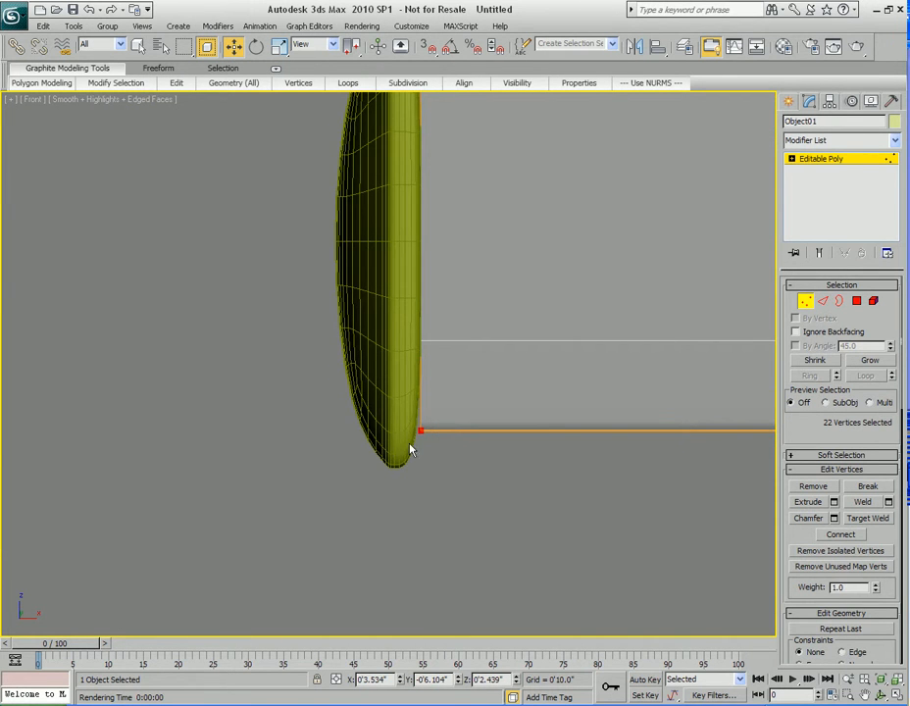
{"action": "scroll", "coordinate": [473, 437], "scroll_direction": "up", "scroll_amount": 2}
{"action": "middle_click_drag", "start_coordinate": [472, 436], "coordinate": [429, 445]}
{"action": "scroll", "coordinate": [357, 393], "scroll_direction": "up", "scroll_amount": 3}
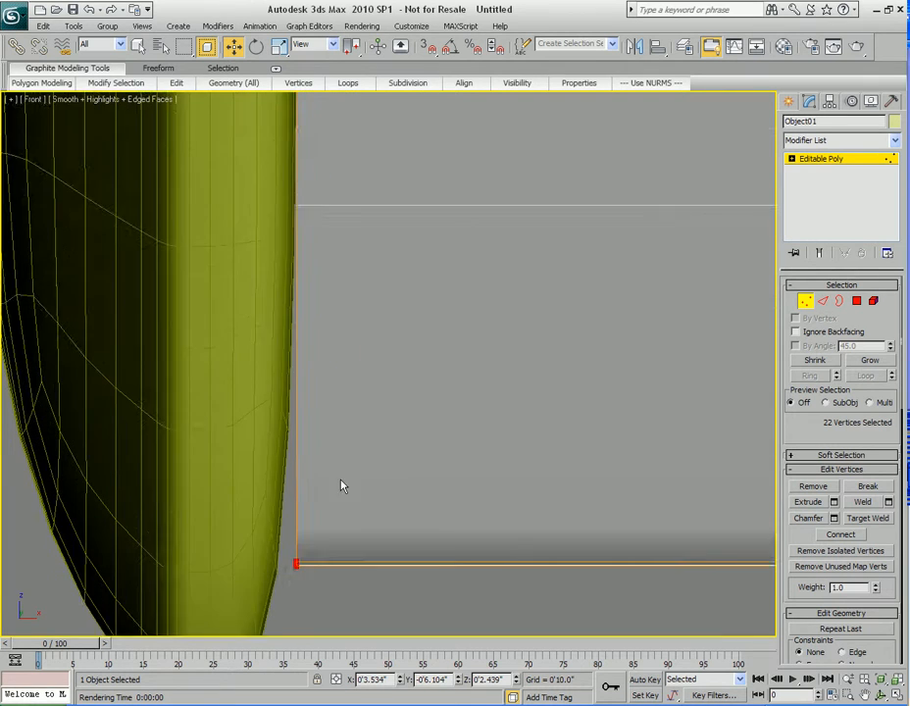
{"action": "middle_click_drag", "start_coordinate": [354, 450], "coordinate": [421, 351]}
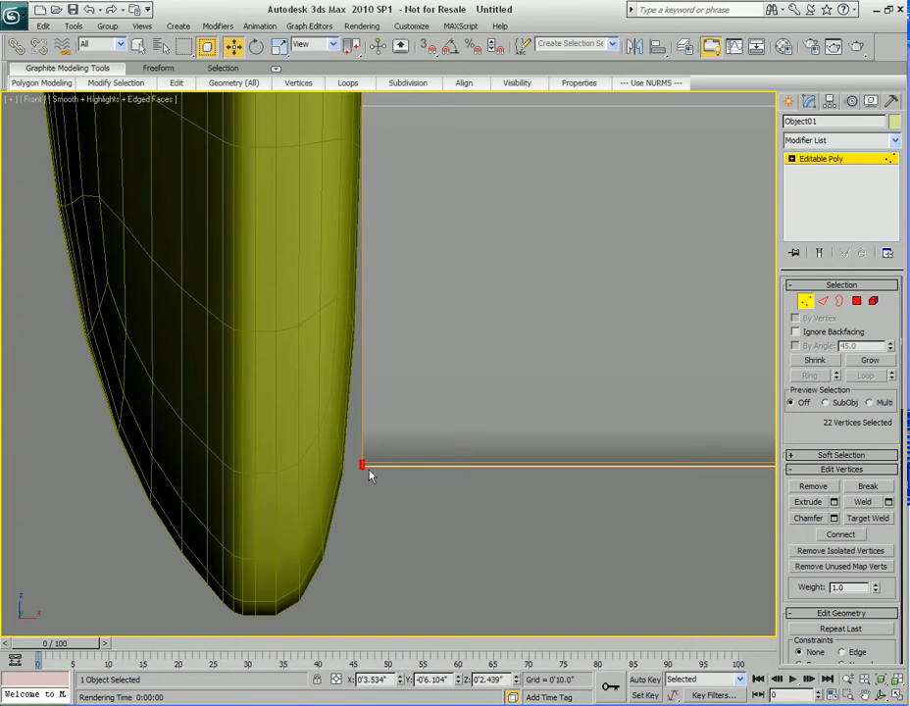
{"action": "middle_click_drag", "start_coordinate": [462, 472], "coordinate": [425, 495]}
{"action": "scroll", "coordinate": [425, 495], "scroll_direction": "down", "scroll_amount": 4}
{"action": "middle_click_drag", "start_coordinate": [460, 284], "coordinate": [440, 431]}
{"action": "scroll", "coordinate": [451, 381], "scroll_direction": "down", "scroll_amount": 1}
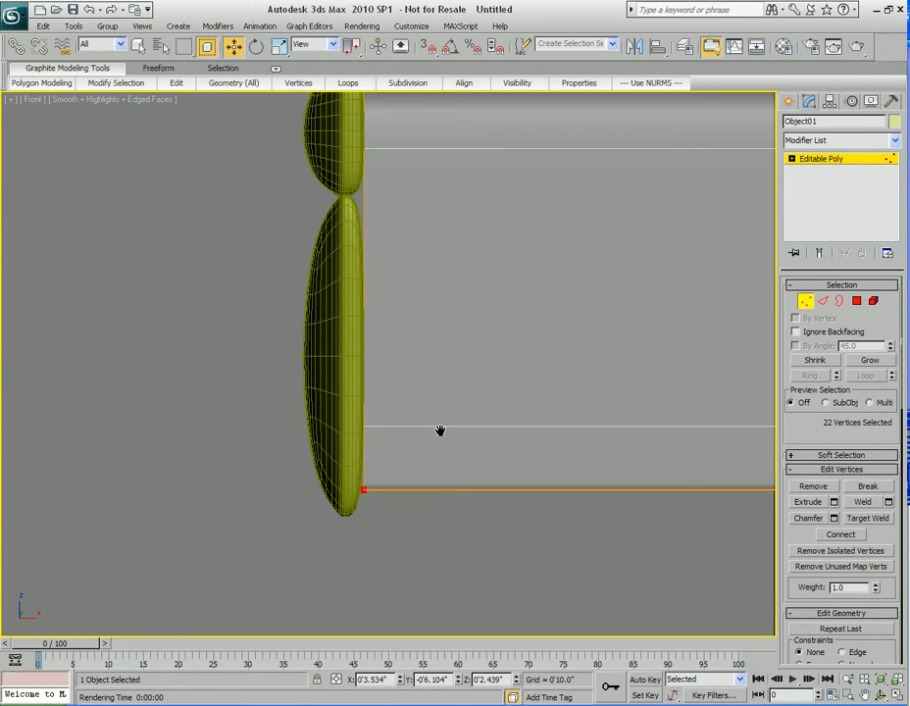
{"action": "scroll", "coordinate": [434, 404], "scroll_direction": "up", "scroll_amount": 1}
{"action": "scroll", "coordinate": [445, 402], "scroll_direction": "down", "scroll_amount": 1}
{"action": "scroll", "coordinate": [445, 429], "scroll_direction": "up", "scroll_amount": 4}
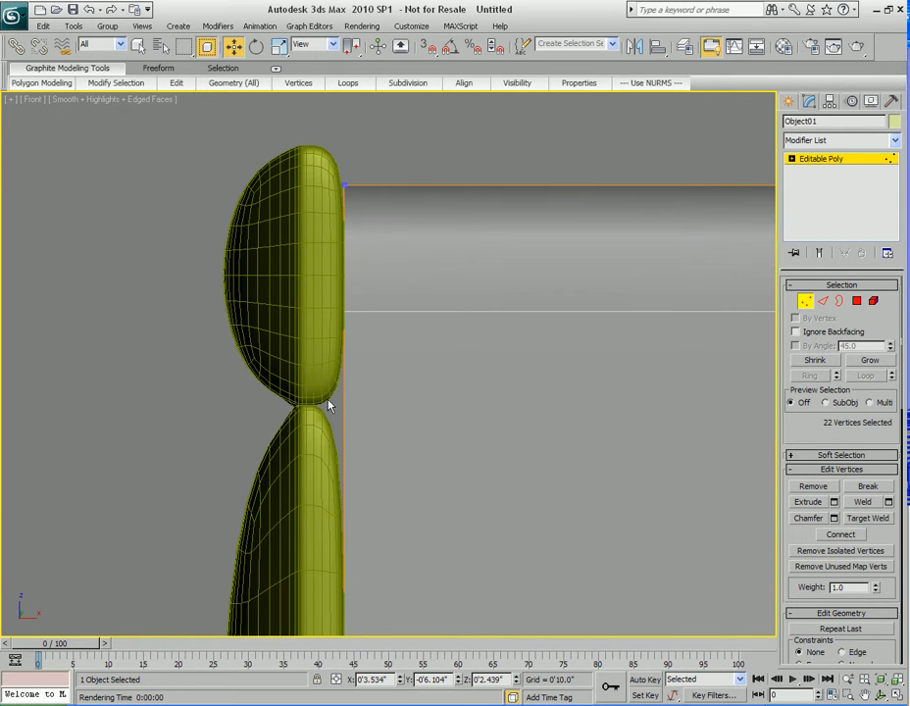
{"action": "middle_click_drag", "start_coordinate": [370, 400], "coordinate": [426, 418]}
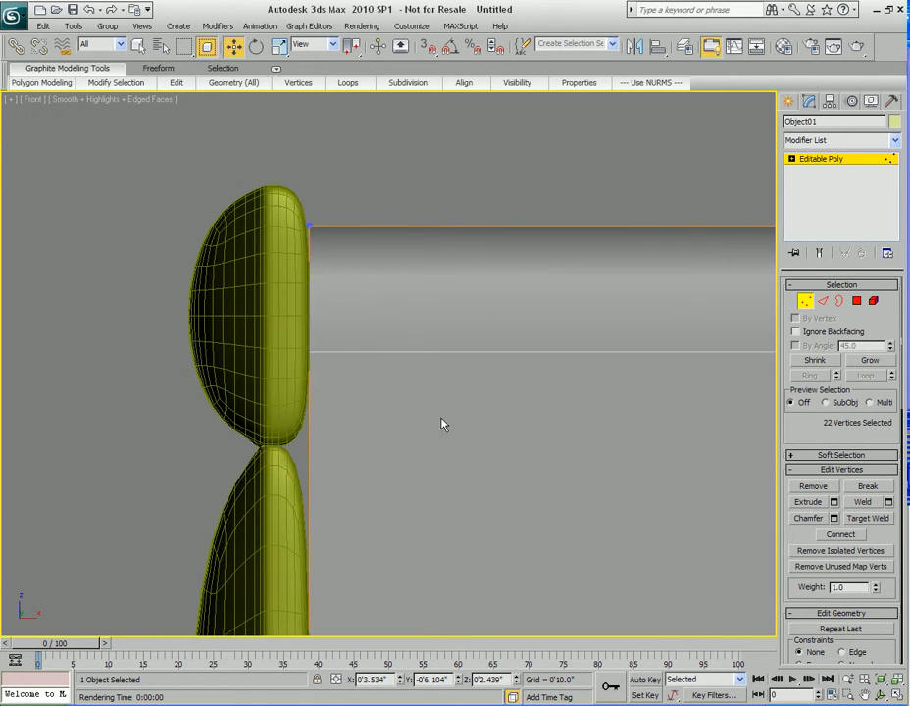
{"action": "scroll", "coordinate": [429, 424], "scroll_direction": "down", "scroll_amount": 5}
{"action": "middle_click_drag", "start_coordinate": [544, 462], "coordinate": [486, 390]}
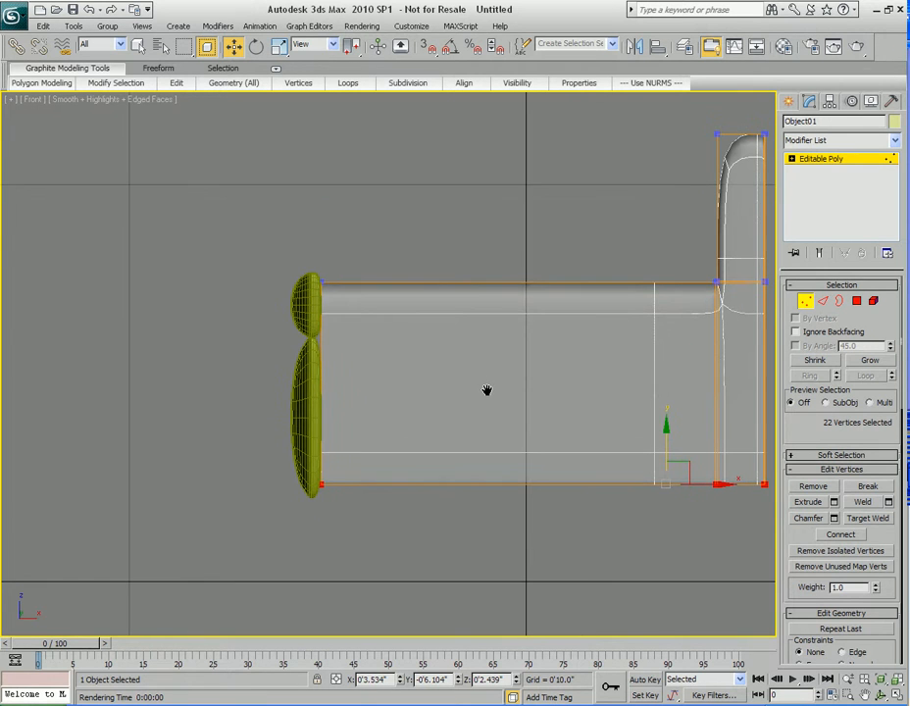
Select the entire seat body as an element and nudge it slightly along X toward the front panels.
{"action": "key", "text": "1"}
{"action": "middle_click_drag", "start_coordinate": [498, 477], "coordinate": [535, 429]}
{"action": "middle_click_drag", "start_coordinate": [532, 509], "coordinate": [517, 497]}
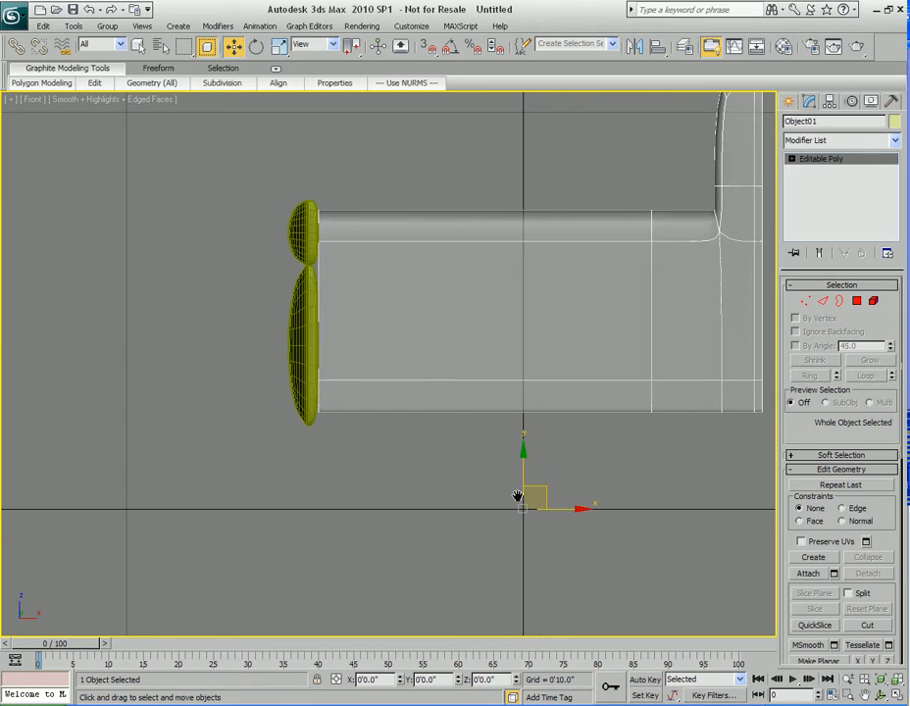
{"action": "key", "text": "5"}
{"action": "left_click", "coordinate": [462, 327]}
{"action": "middle_click_drag", "start_coordinate": [396, 386], "coordinate": [498, 447]}
{"action": "scroll", "coordinate": [498, 447], "scroll_direction": "up", "scroll_amount": 2}
{"action": "middle_click_drag", "start_coordinate": [613, 387], "coordinate": [443, 418]}
{"action": "middle_click_drag", "start_coordinate": [623, 387], "coordinate": [512, 397]}
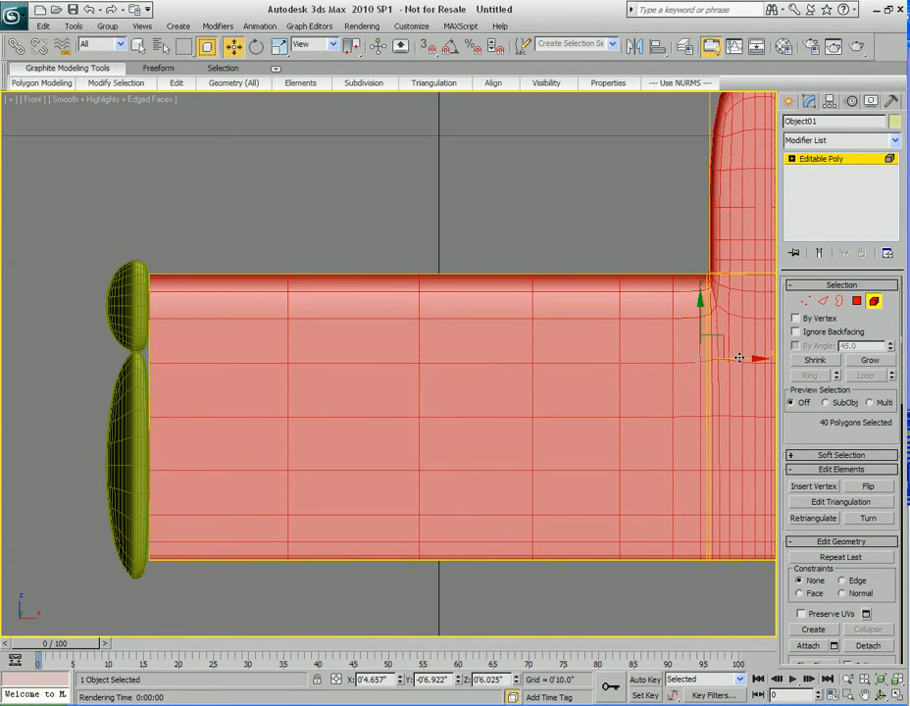
{"action": "left_click_drag", "start_coordinate": [736, 357], "coordinate": [735, 358]}
{"action": "middle_click_drag", "start_coordinate": [333, 399], "coordinate": [366, 396]}
{"action": "scroll", "coordinate": [366, 396], "scroll_direction": "down", "scroll_amount": 2}
{"action": "middle_click_drag", "start_coordinate": [422, 390], "coordinate": [362, 407]}
Deselect the element, return to object level and turn off the see-through display to inspect the sofa in the perspective view.
{"action": "left_click", "coordinate": [407, 254]}
{"action": "key", "text": "4"}
{"action": "key", "text": "4"}
{"action": "key", "text": "q"}
{"action": "key", "text": "p"}
{"action": "scroll", "coordinate": [362, 407], "scroll_direction": "down", "scroll_amount": 2}
{"action": "mouse_move", "coordinate": [438, 402]}
{"action": "middle_mouse_down"}
{"action": "mouse_move", "coordinate": [431, 329]}
{"action": "mouse_move", "coordinate": [398, 379]}
{"action": "mouse_move", "coordinate": [380, 349]}
{"action": "mouse_move", "coordinate": [372, 412]}
{"action": "mouse_move", "coordinate": [258, 422]}
{"action": "mouse_move", "coordinate": [437, 399]}
{"action": "mouse_move", "coordinate": [367, 400]}
{"action": "mouse_move", "coordinate": [461, 400]}
{"action": "mouse_move", "coordinate": [471, 379]}
{"action": "mouse_move", "coordinate": [346, 365]}
{"action": "mouse_move", "coordinate": [262, 306]}
{"action": "mouse_move", "coordinate": [386, 325]}
{"action": "mouse_move", "coordinate": [366, 393]}
{"action": "mouse_move", "coordinate": [419, 385]}
{"action": "mouse_move", "coordinate": [401, 400]}
{"action": "mouse_move", "coordinate": [536, 362]}
{"action": "mouse_move", "coordinate": [536, 350]}
{"action": "mouse_move", "coordinate": [552, 359]}
{"action": "mouse_move", "coordinate": [442, 349]}
{"action": "mouse_move", "coordinate": [599, 355]}
{"action": "middle_mouse_up"}
{"action": "key", "text": "alt+x"}
{"action": "scroll", "coordinate": [552, 359], "scroll_direction": "down", "scroll_amount": 4}
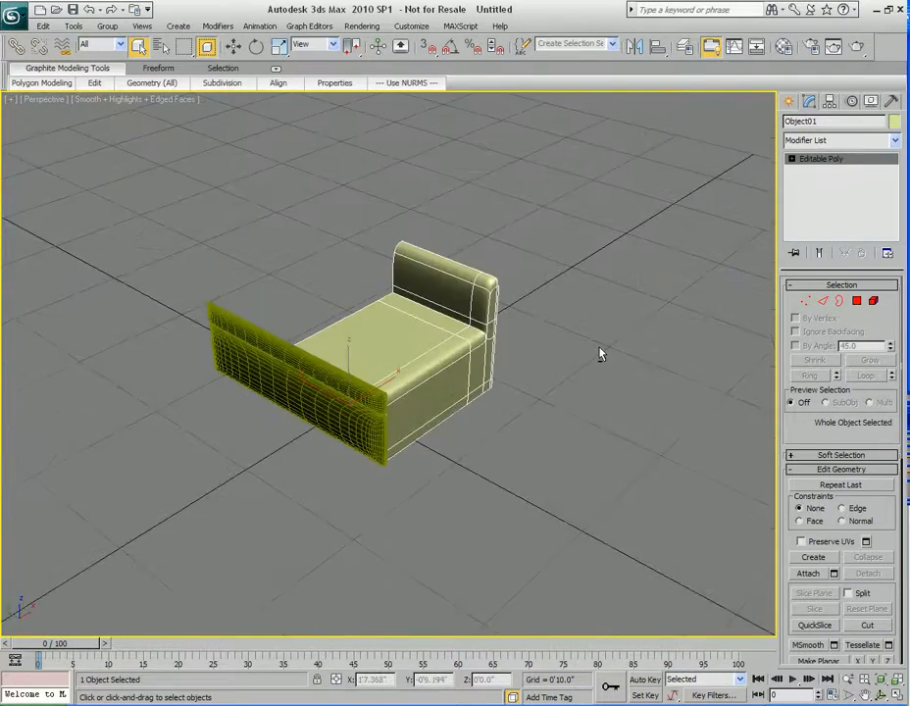
{"action": "scroll", "coordinate": [572, 362], "scroll_direction": "up", "scroll_amount": 6}
{"action": "middle_click_drag", "start_coordinate": [533, 300], "coordinate": [547, 294]}
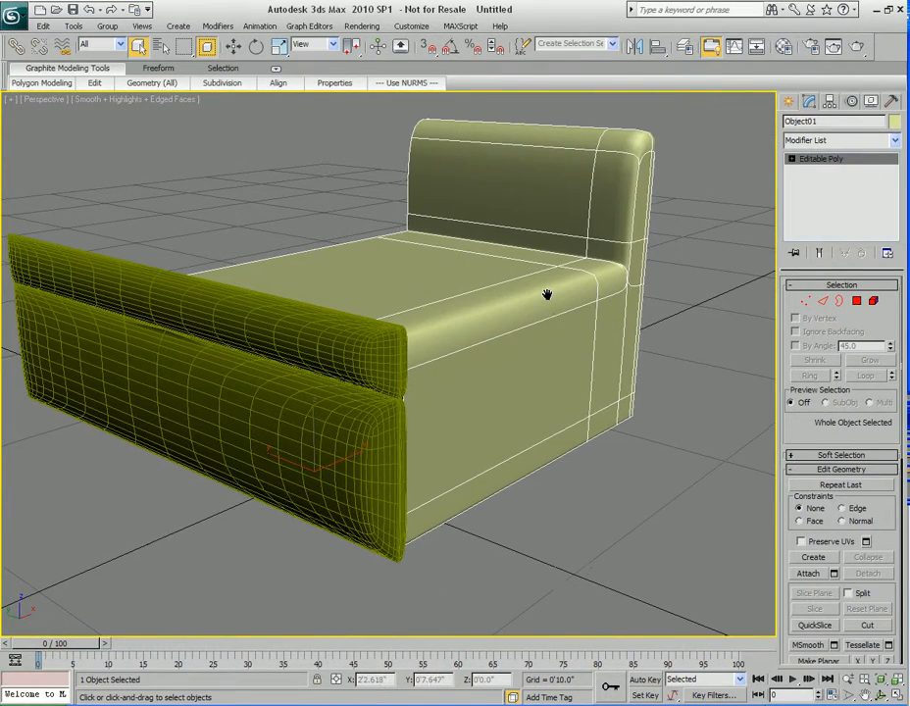